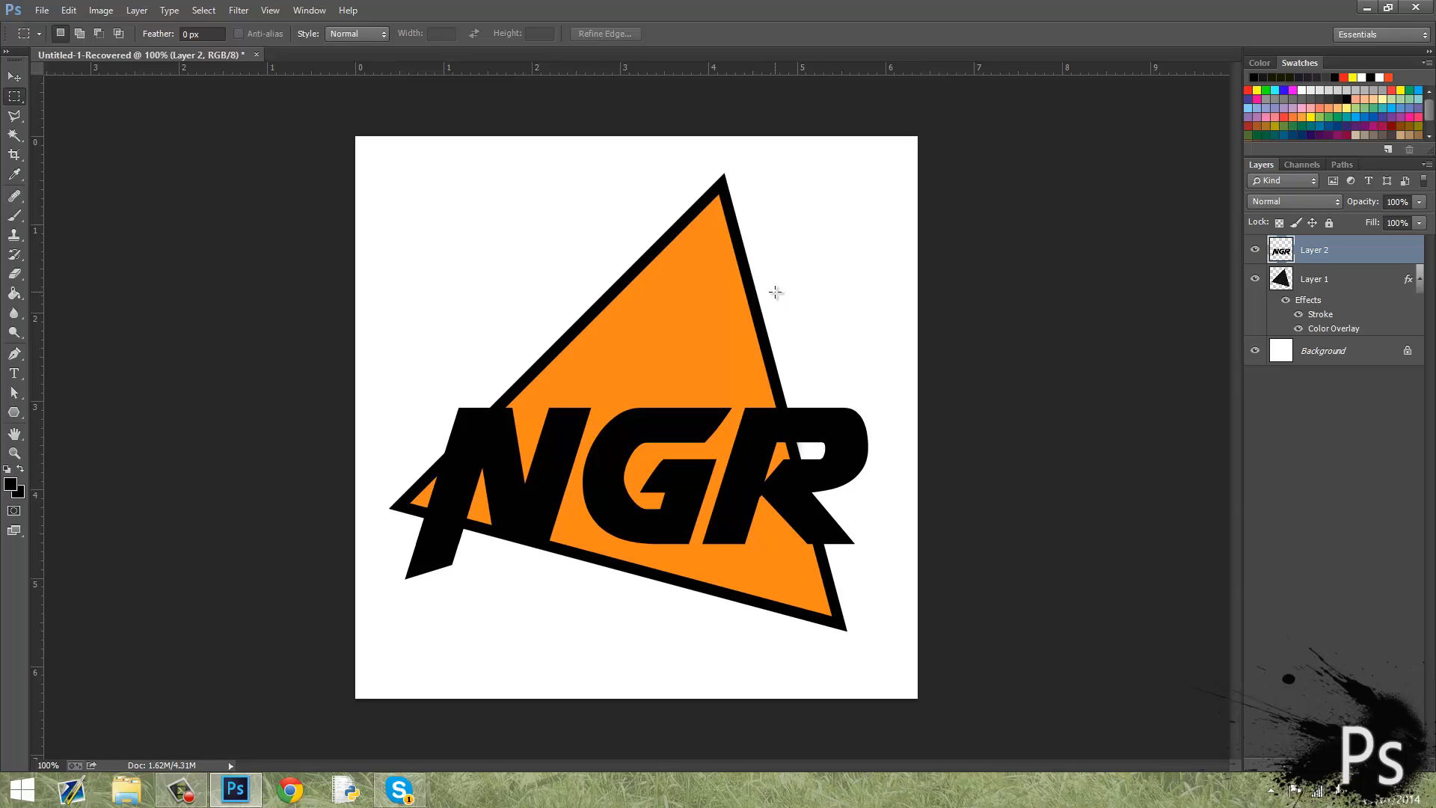
Step: Examine the finished NGR triangle logo and toggle the Background, triangle and lettering layers to see what each contains
scroll(481, 496, down, 2)
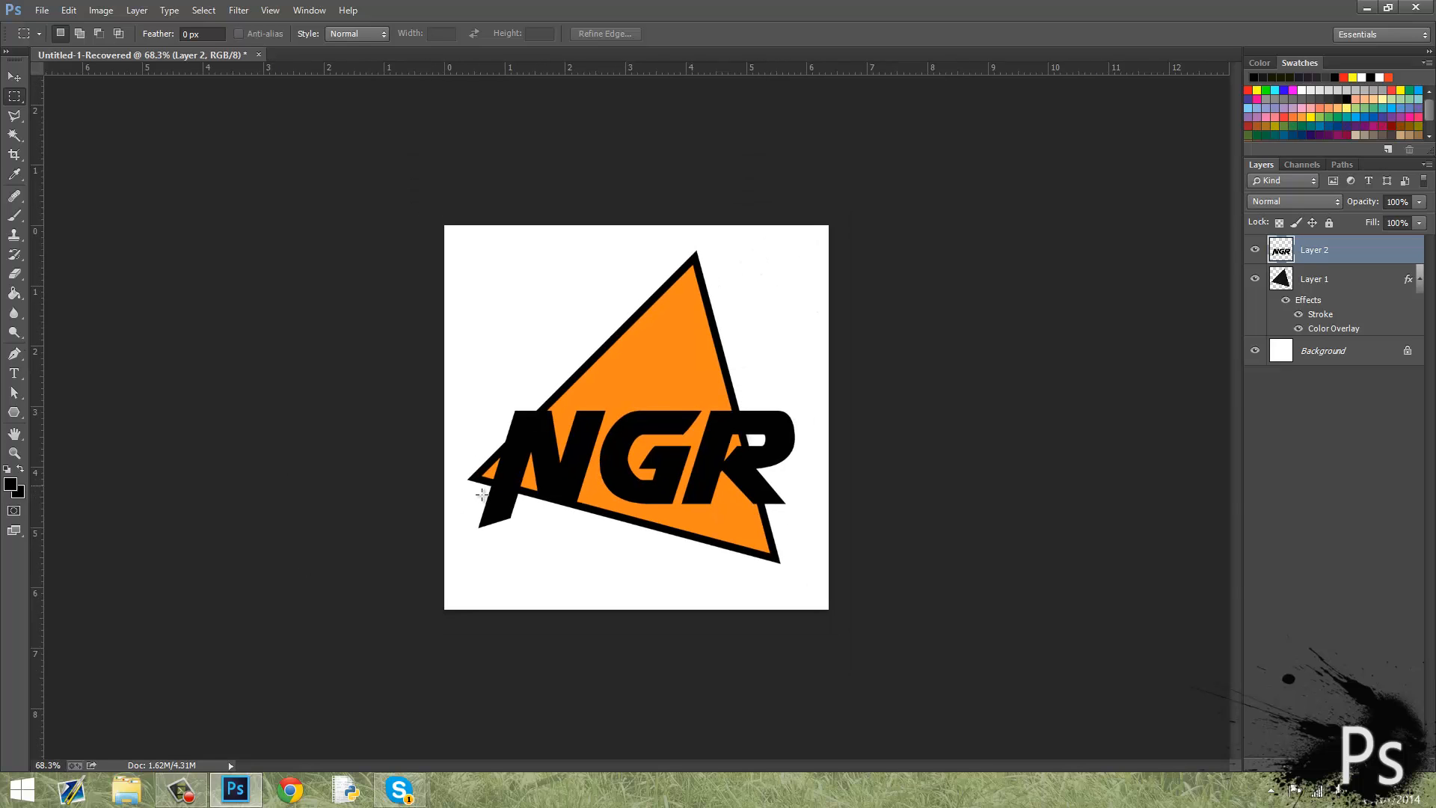
scroll(699, 536, up, 4)
scroll(795, 484, down, 3)
scroll(560, 468, up, 1)
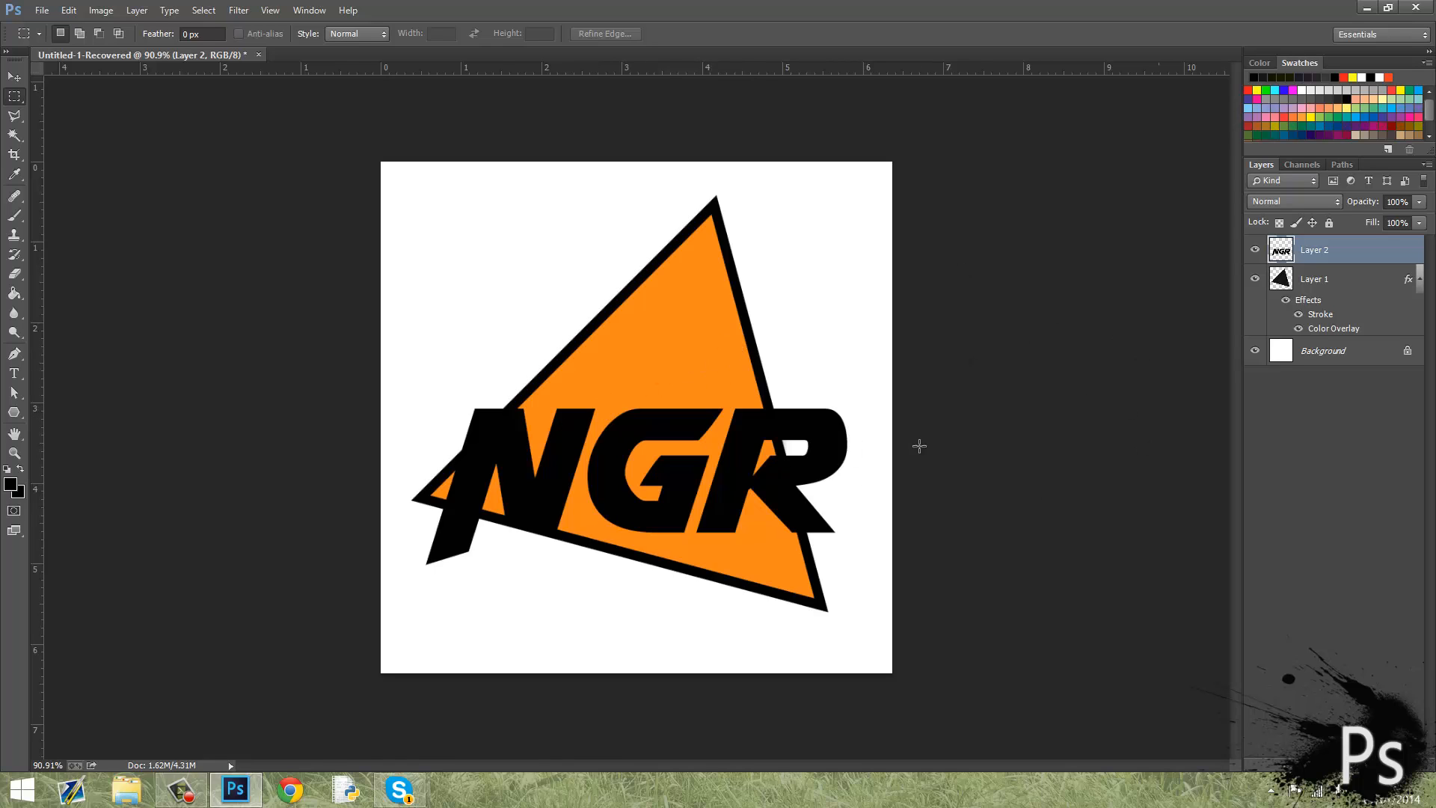
click(1255, 351)
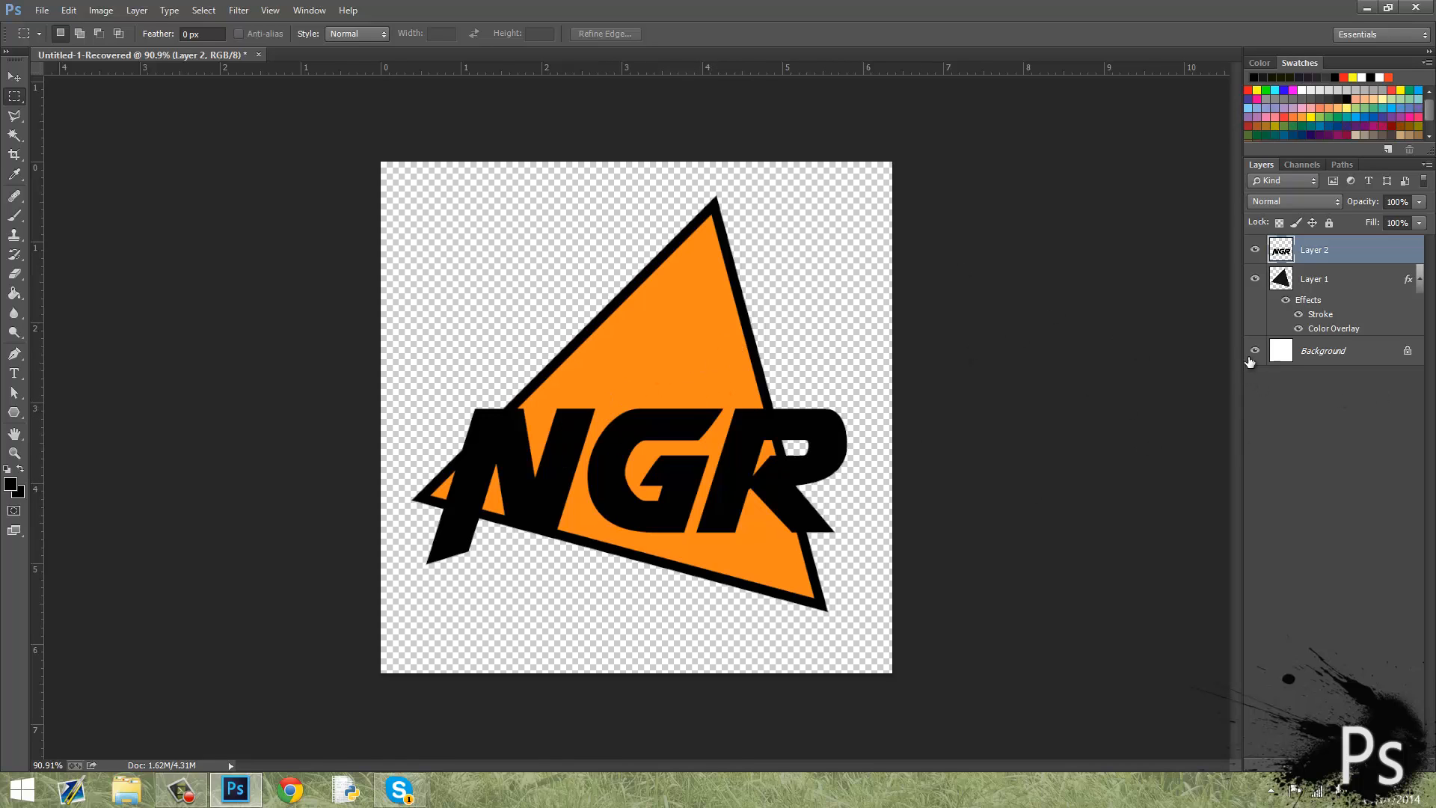
click(1255, 351)
click(1255, 280)
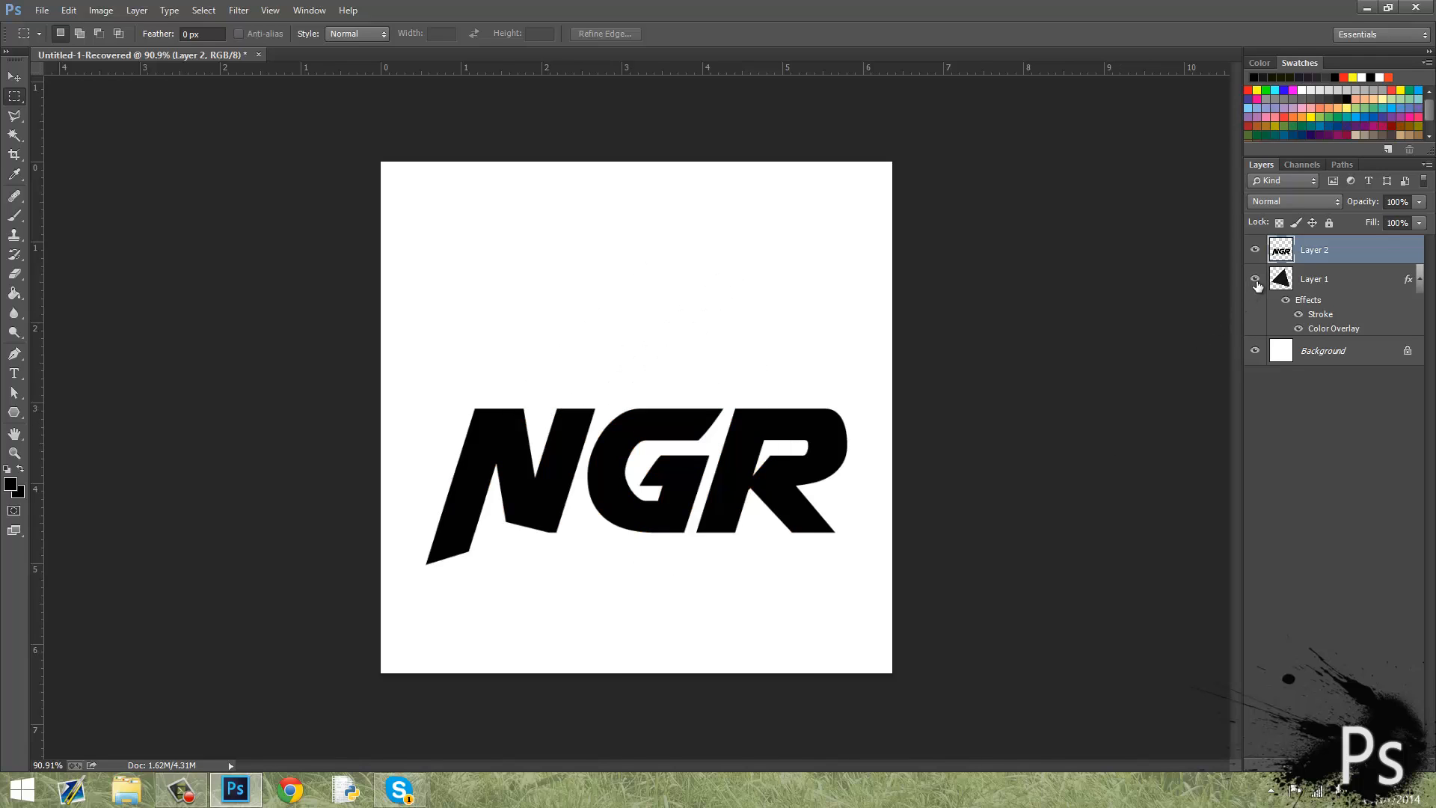
click(1255, 280)
click(1255, 250)
click(1255, 249)
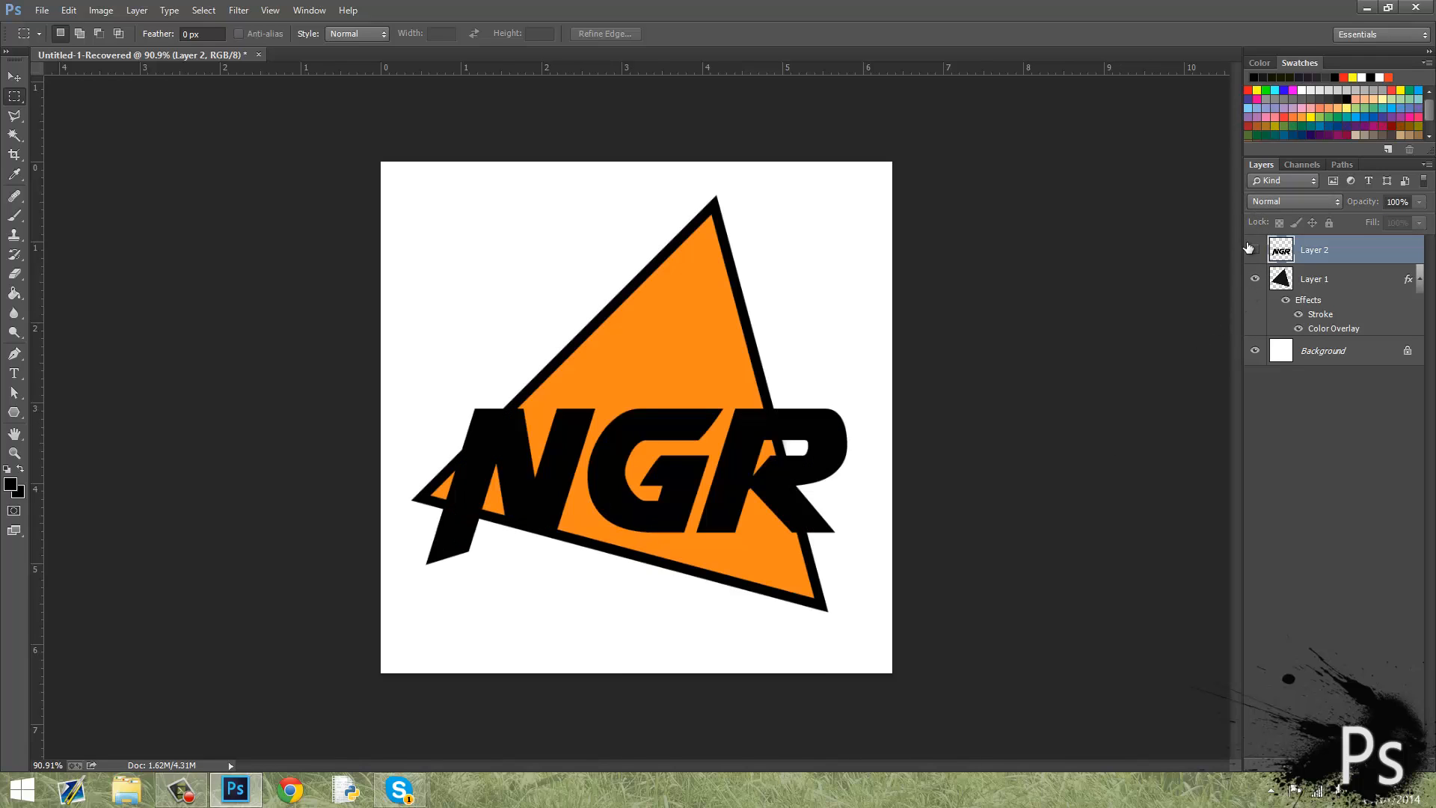
click(1255, 250)
click(1254, 250)
scroll(647, 429, down, 2)
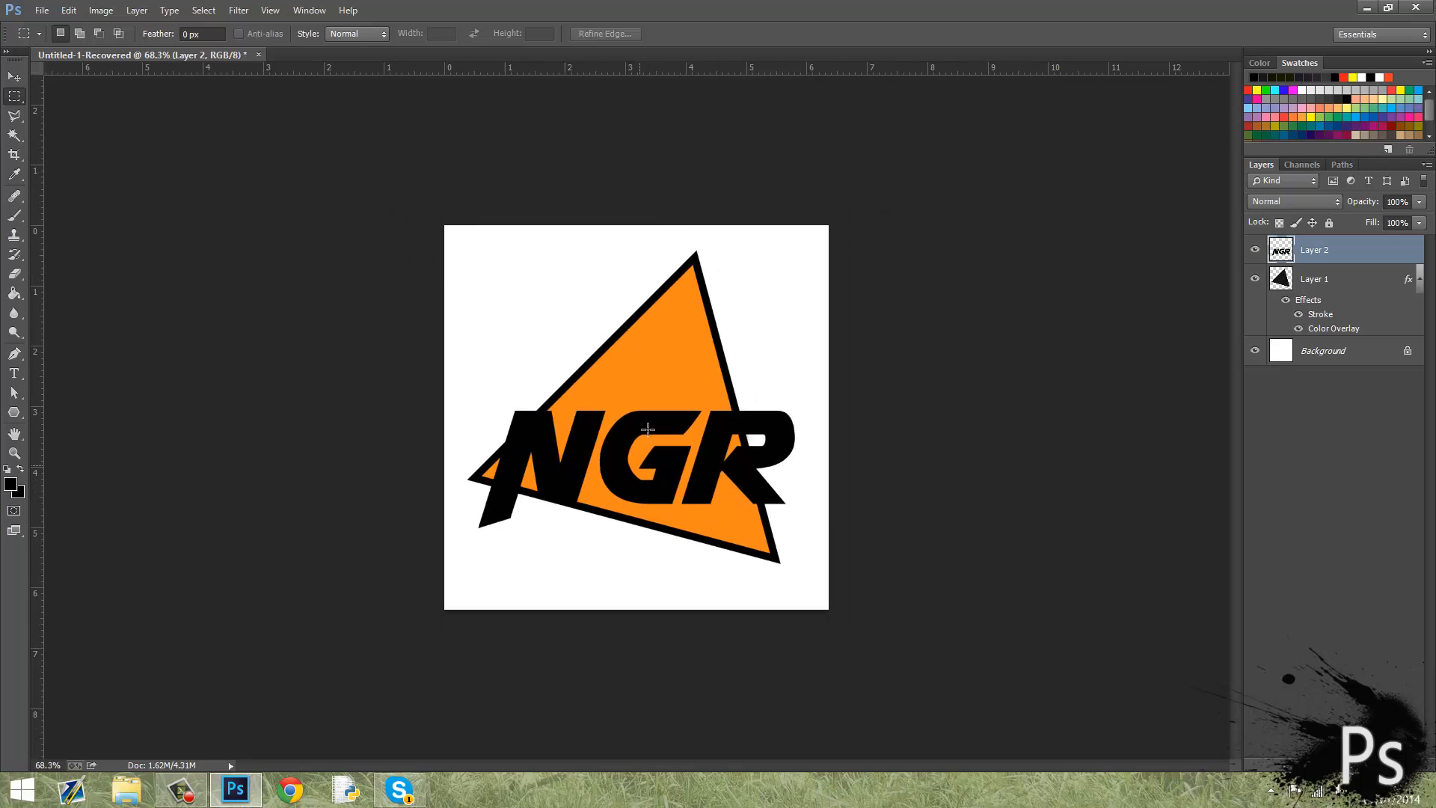
scroll(611, 442, up, 2)
Step: Create a new blank widescreen document with a white background and convert its background into an editable layer
click(42, 11)
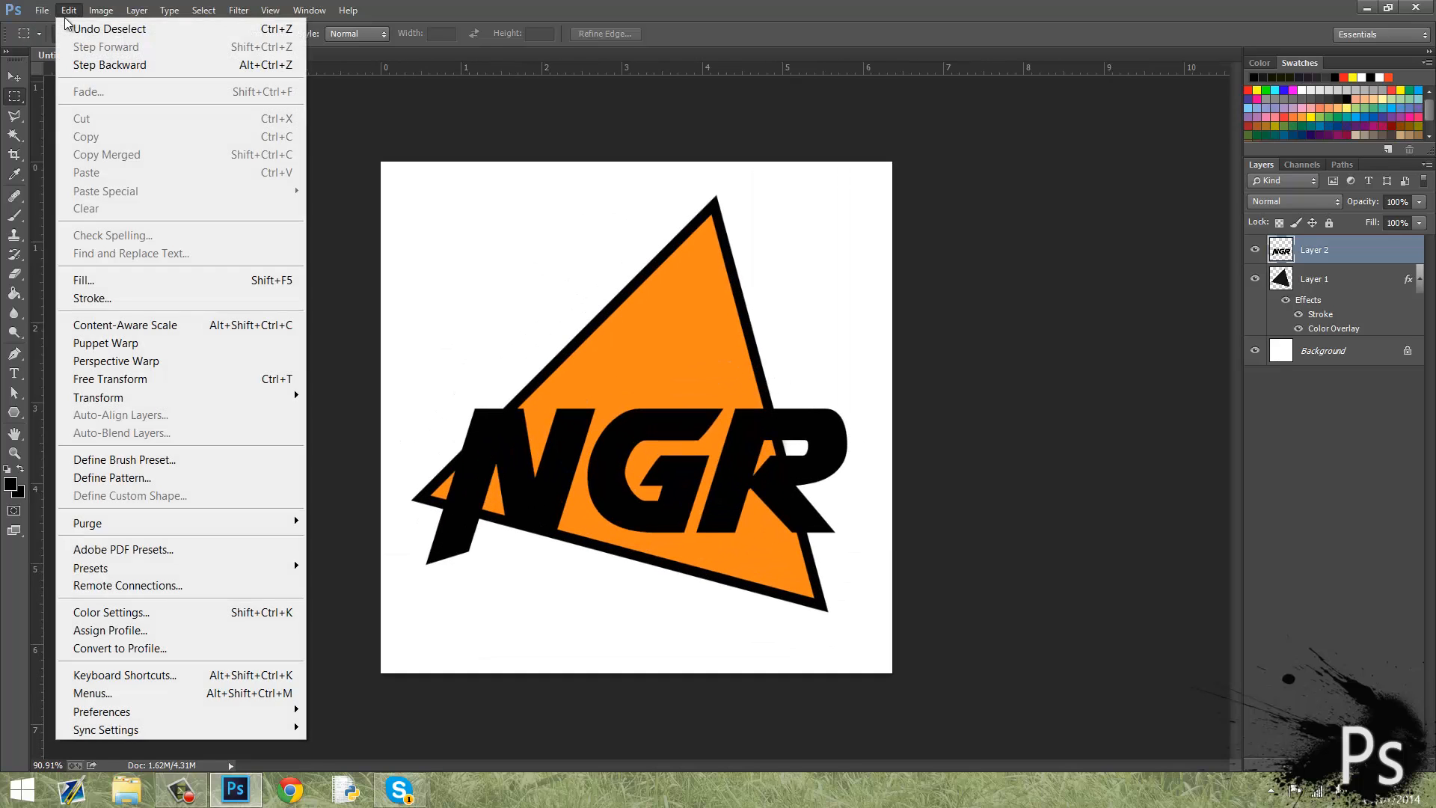
click(72, 30)
click(860, 200)
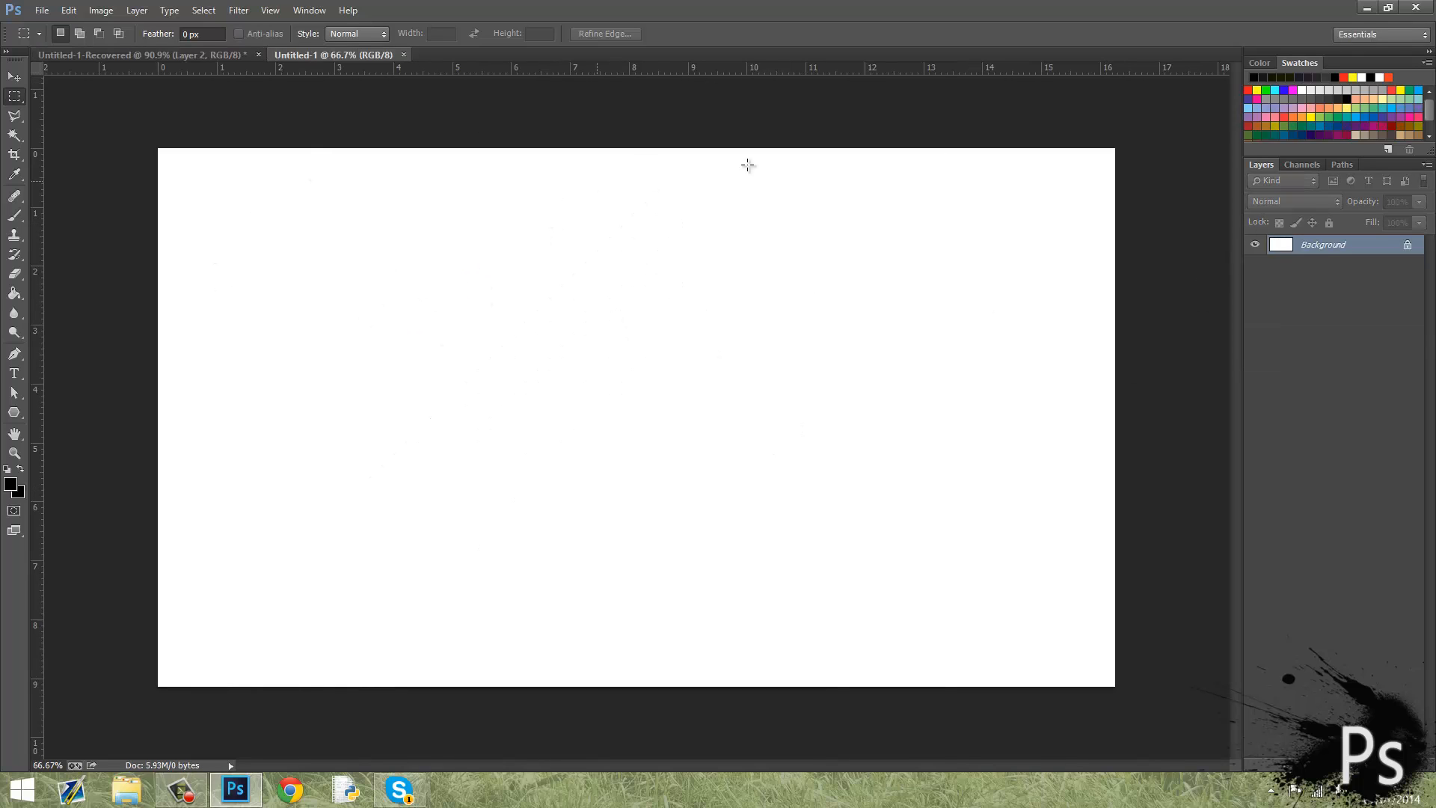
double_click(1342, 247)
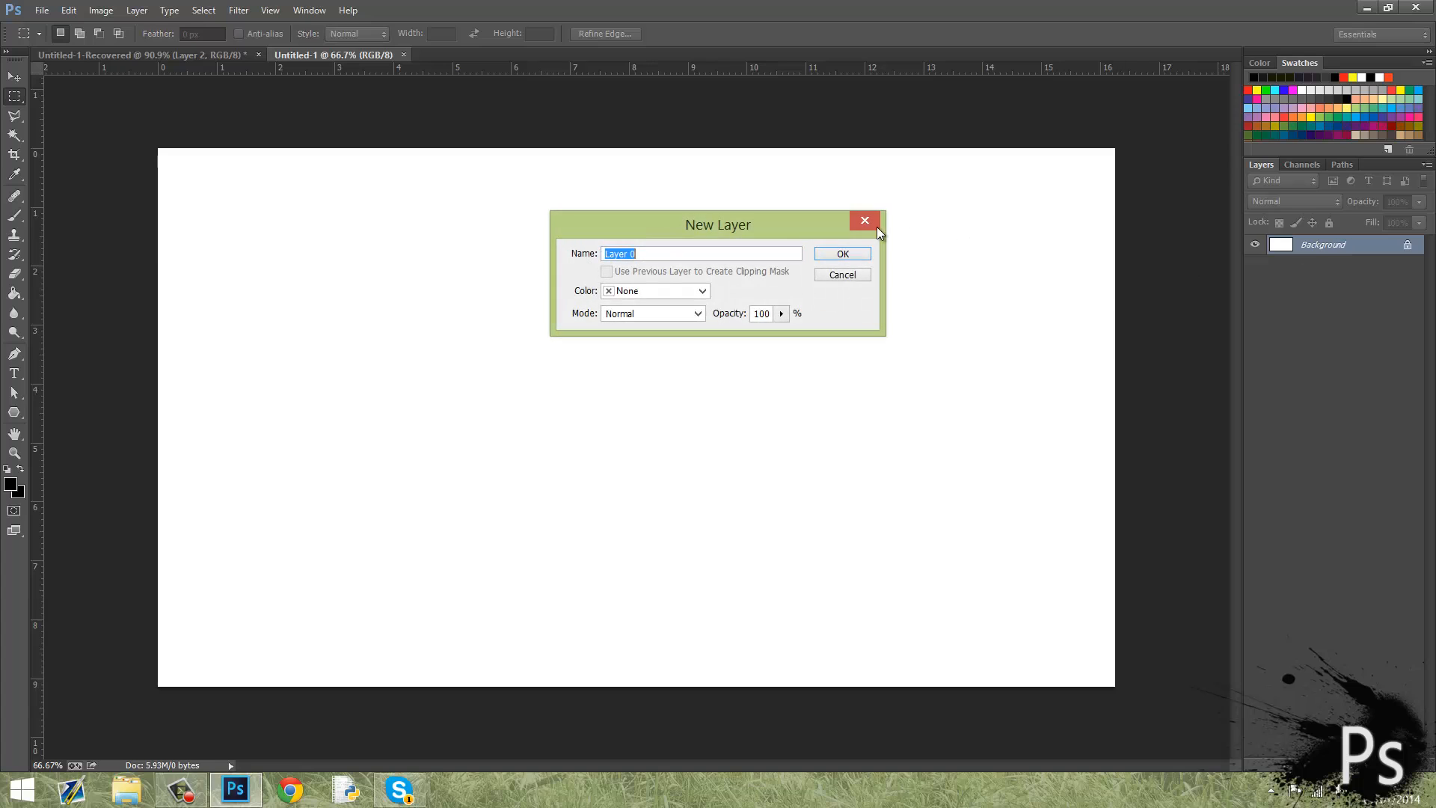
click(848, 257)
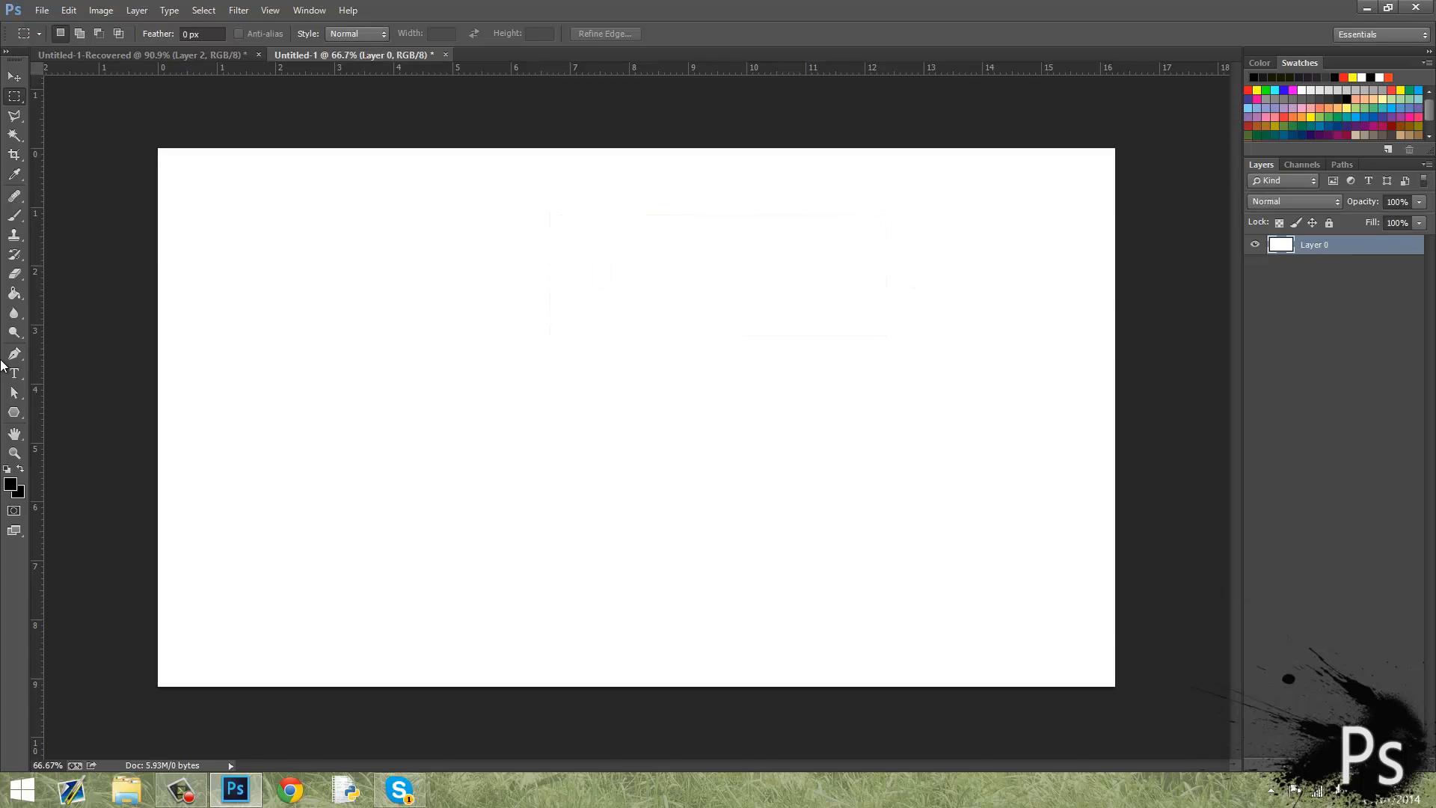
Step: Fill the layer with a radial white-to-gray gradient that spreads from the canvas centre towards its edges
click(14, 293)
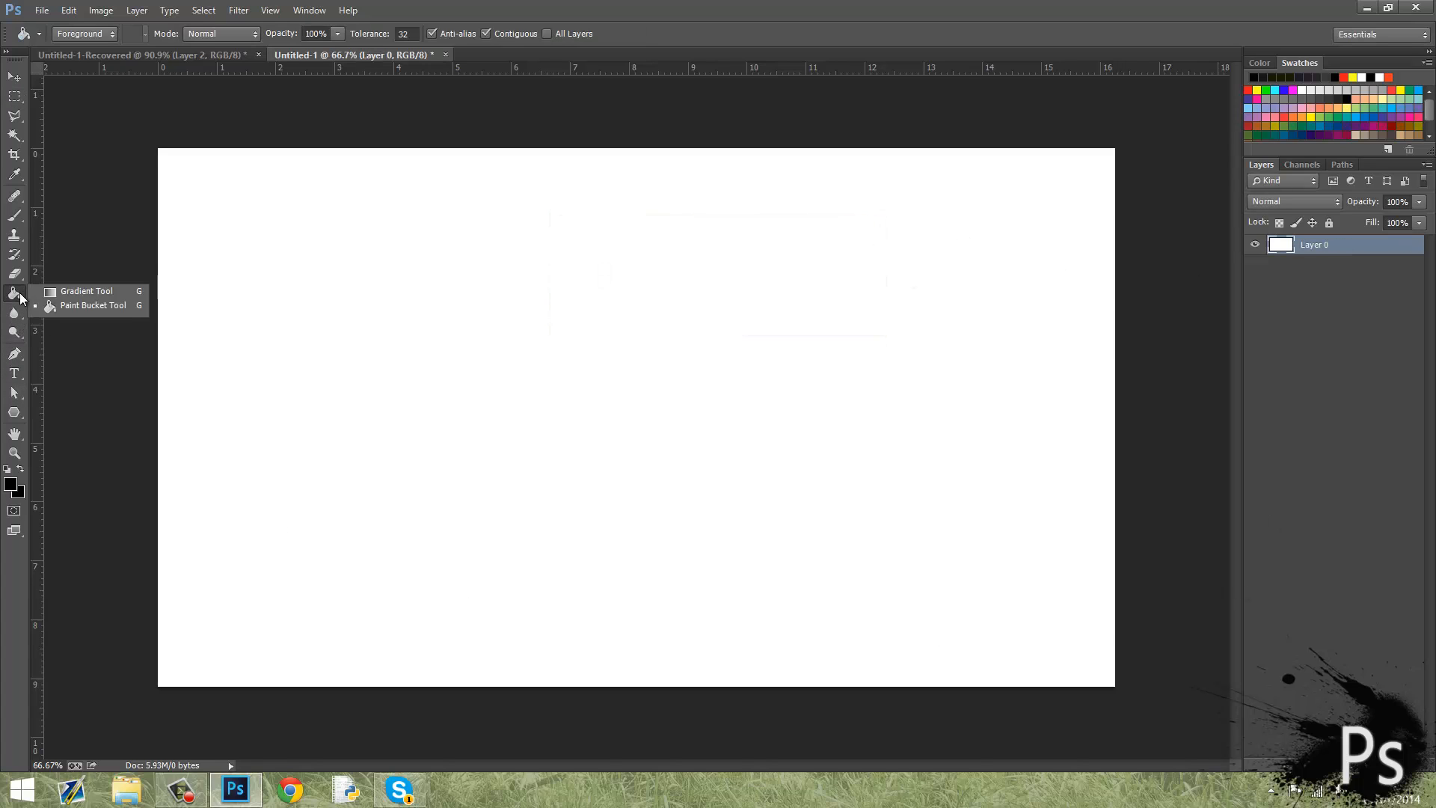
click(82, 289)
drag(587, 406, 991, 233)
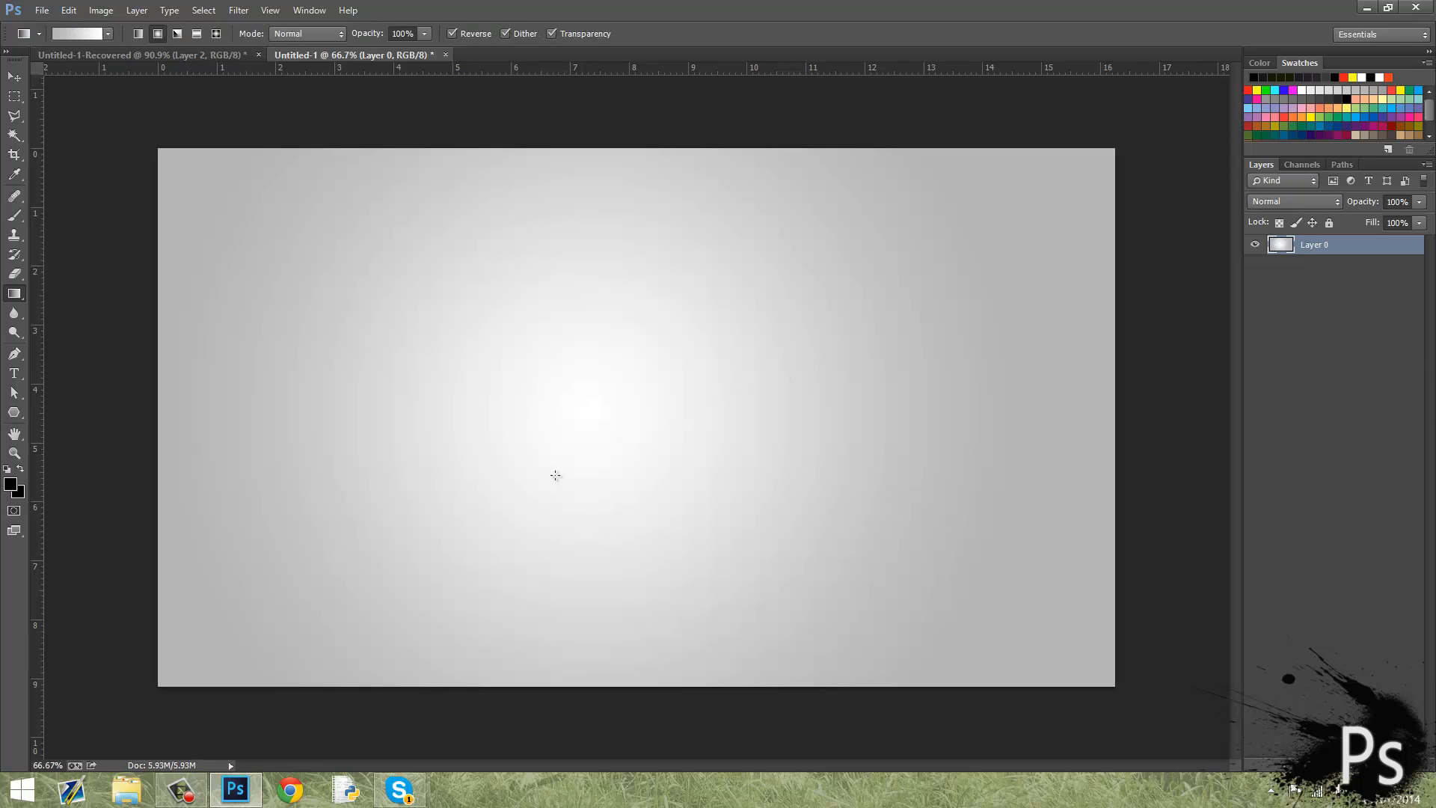
drag(642, 423, 1052, 197)
Step: Add an empty layer above the gradient background and switch to the Polygon tool
key(ctrl+shift+alt+n)
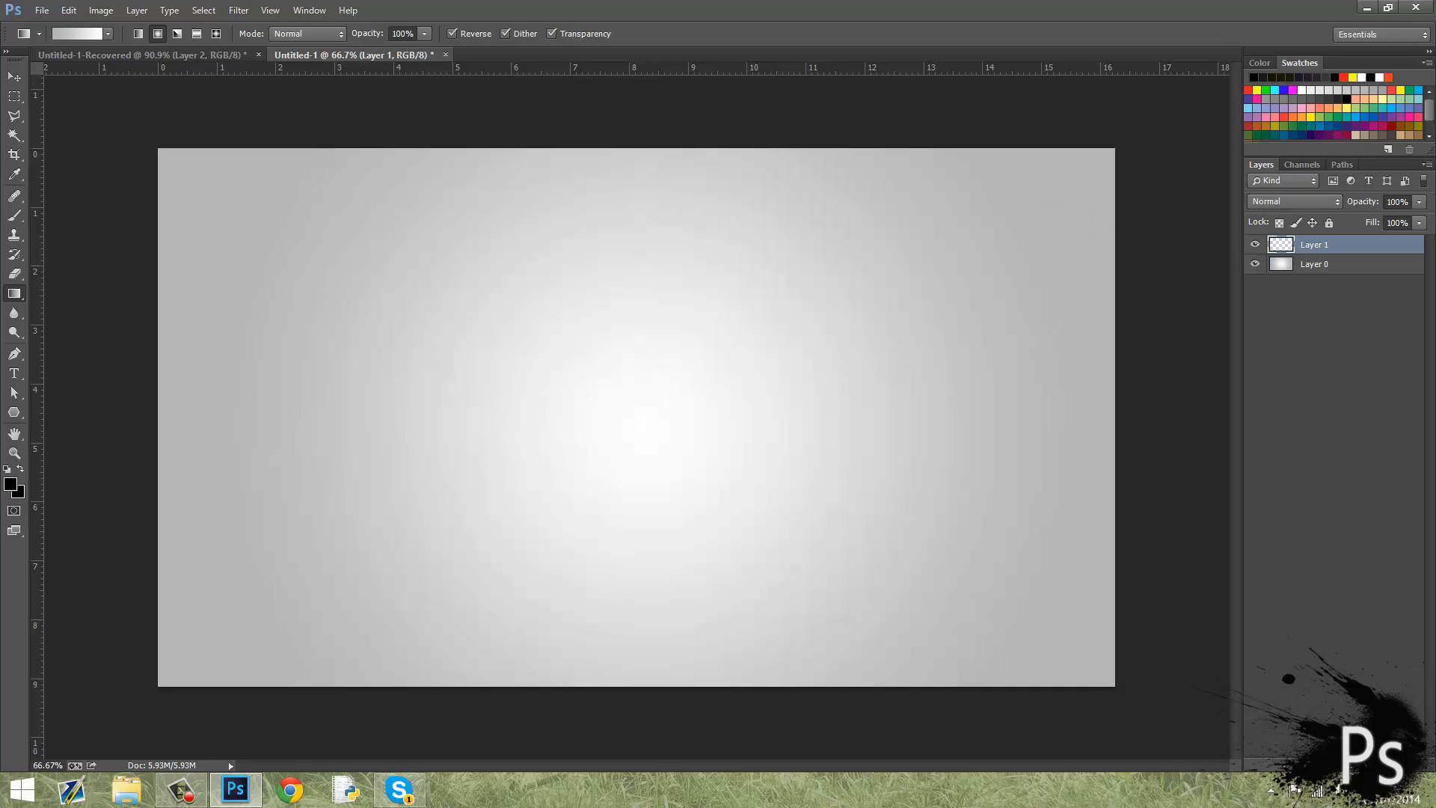
key(ctrl+minus)
scroll(507, 310, down, 5)
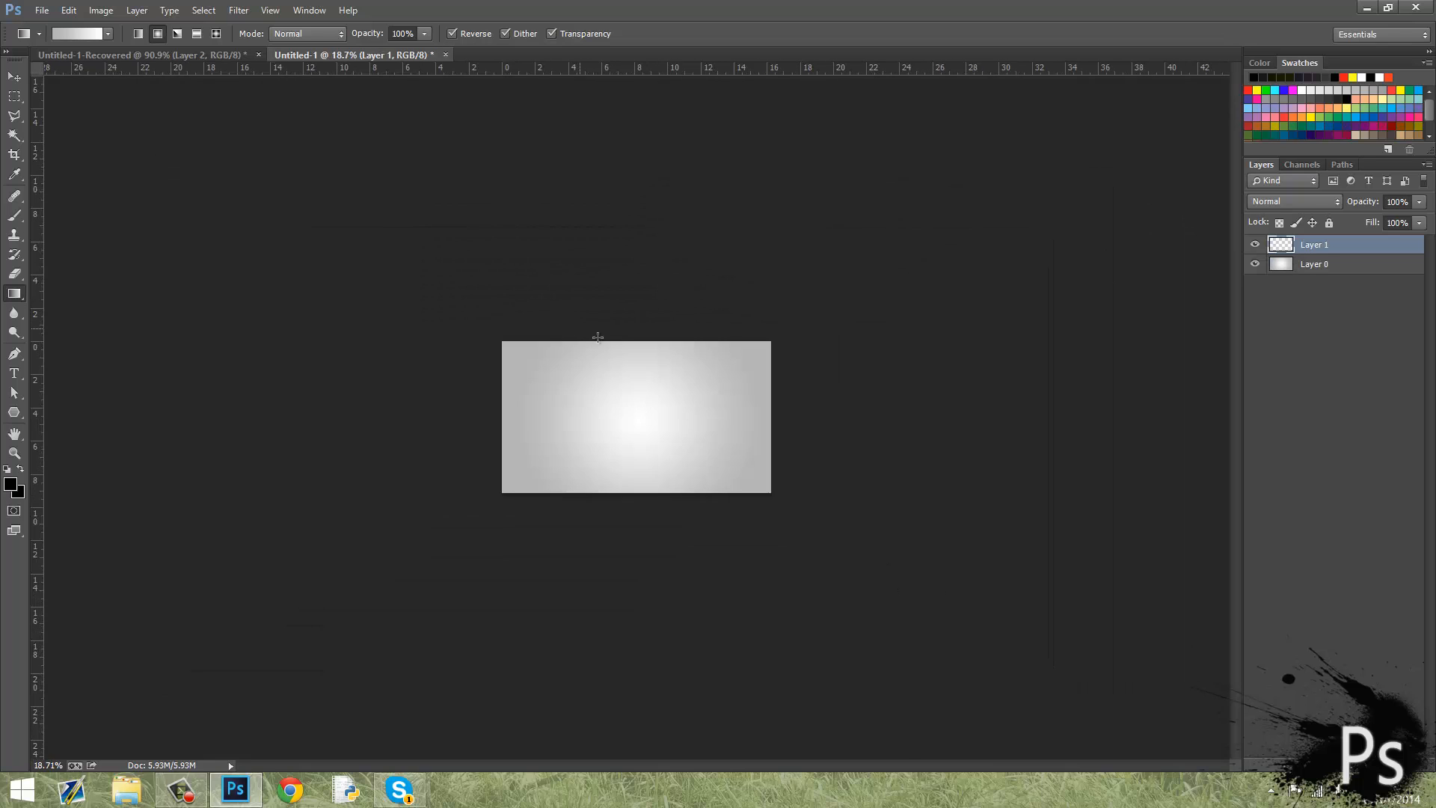
scroll(635, 349, up, 5)
scroll(644, 353, down, 1)
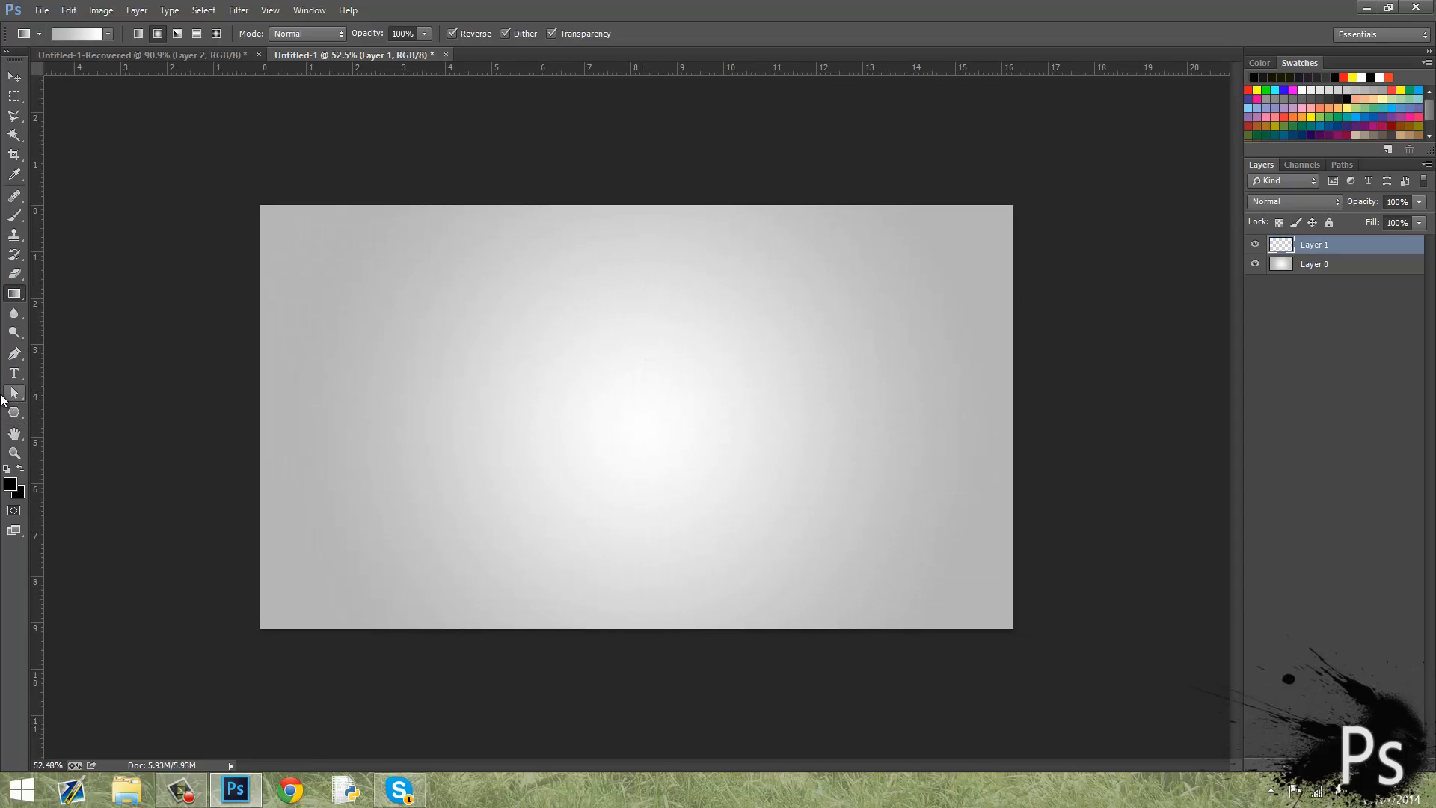
click(20, 418)
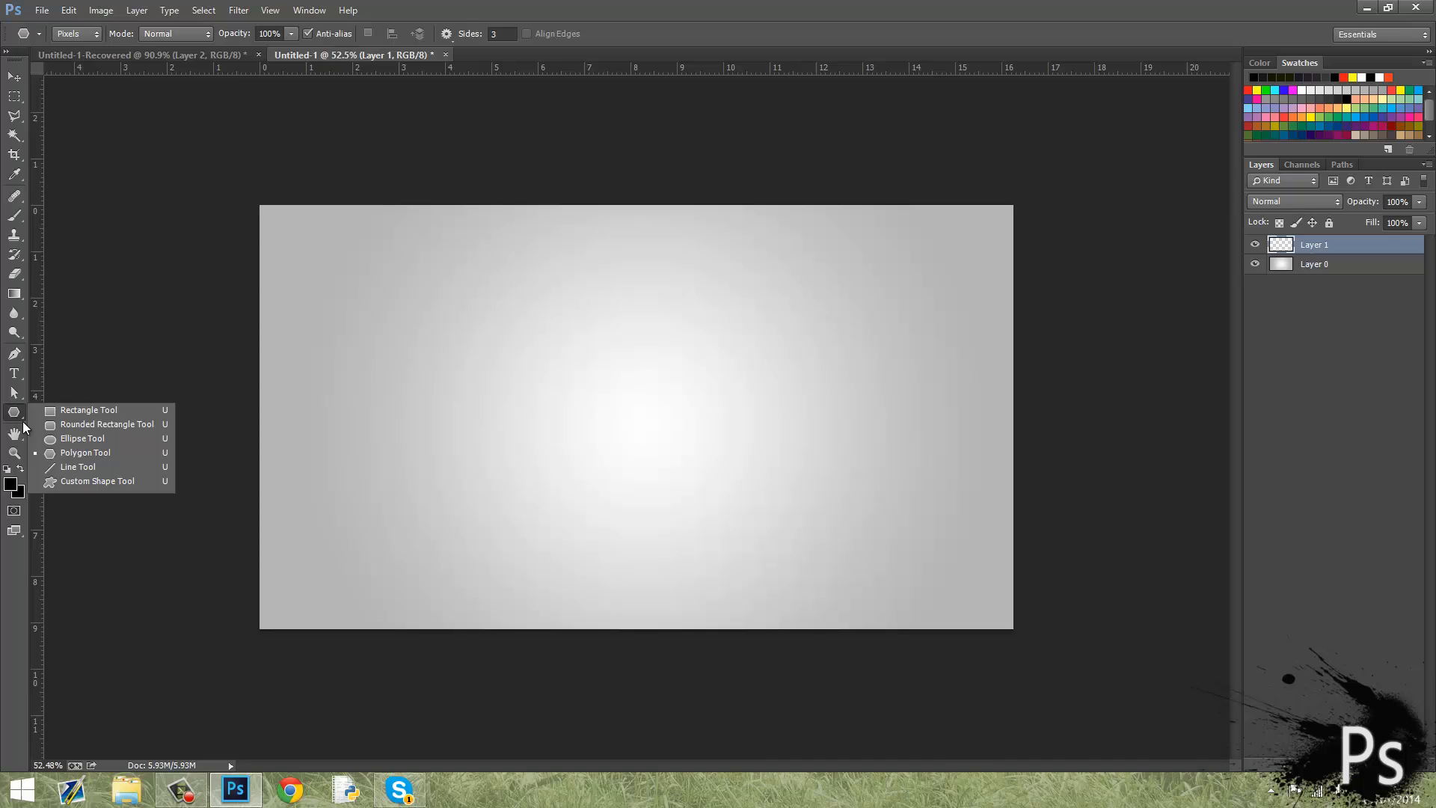
click(73, 456)
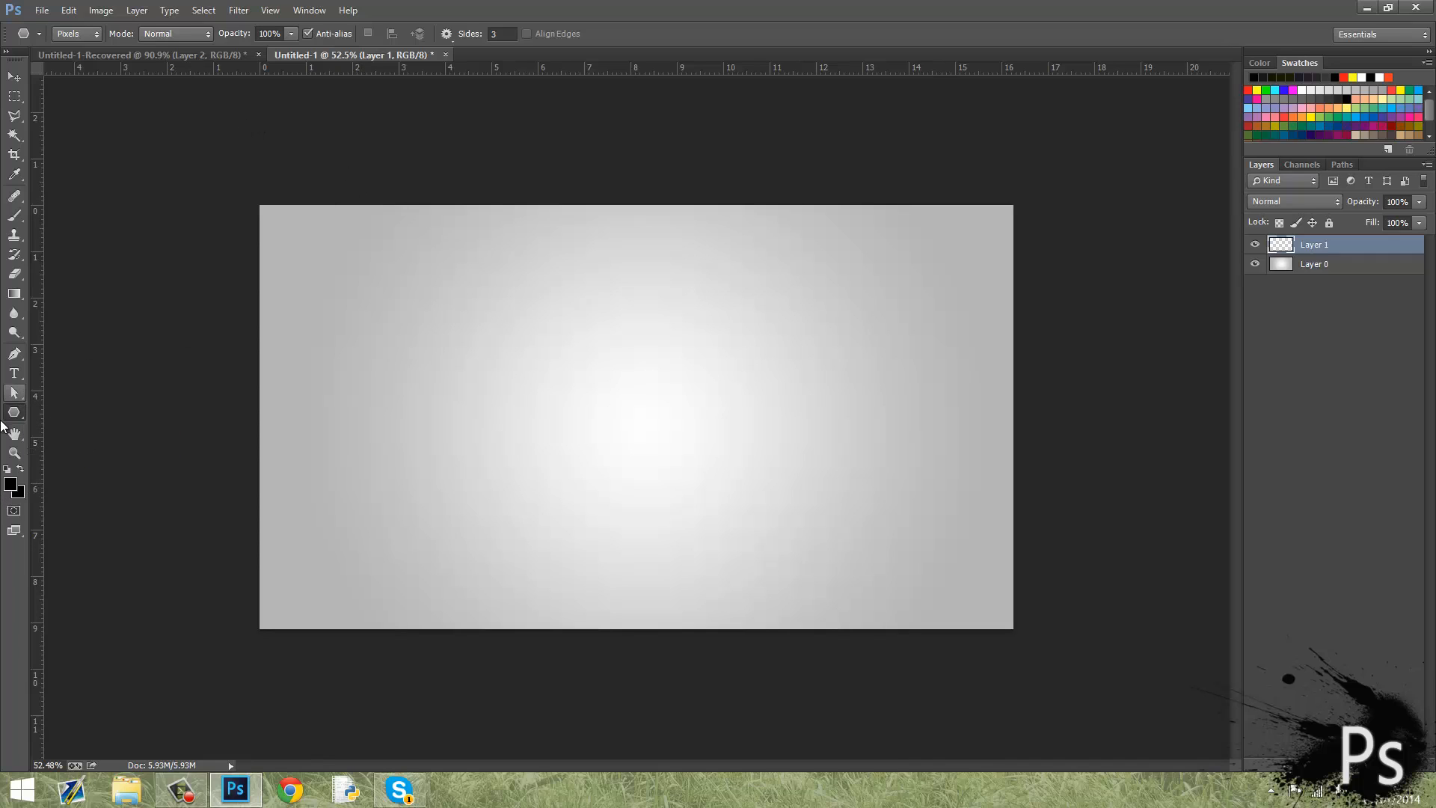
click(18, 420)
click(55, 410)
click(14, 416)
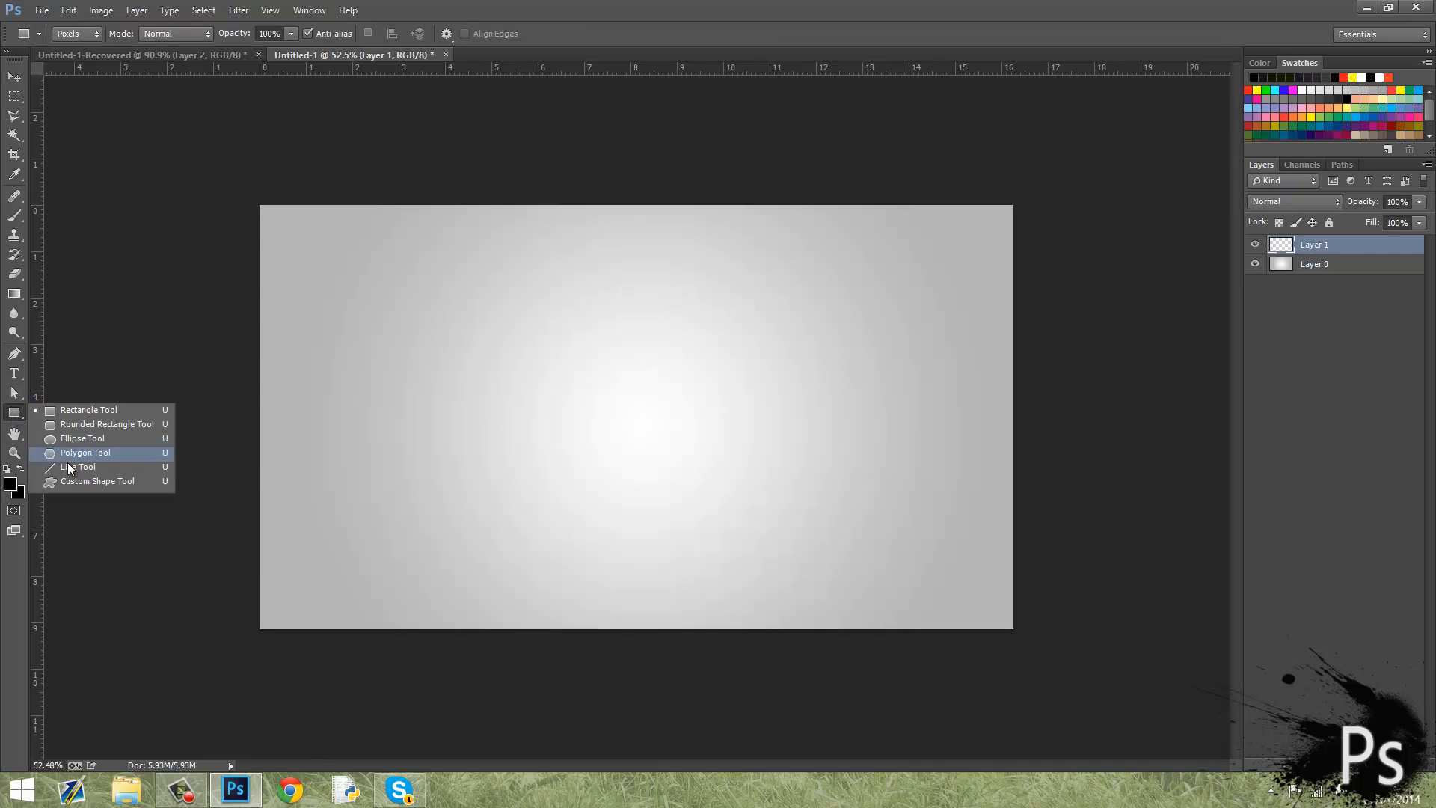
click(73, 452)
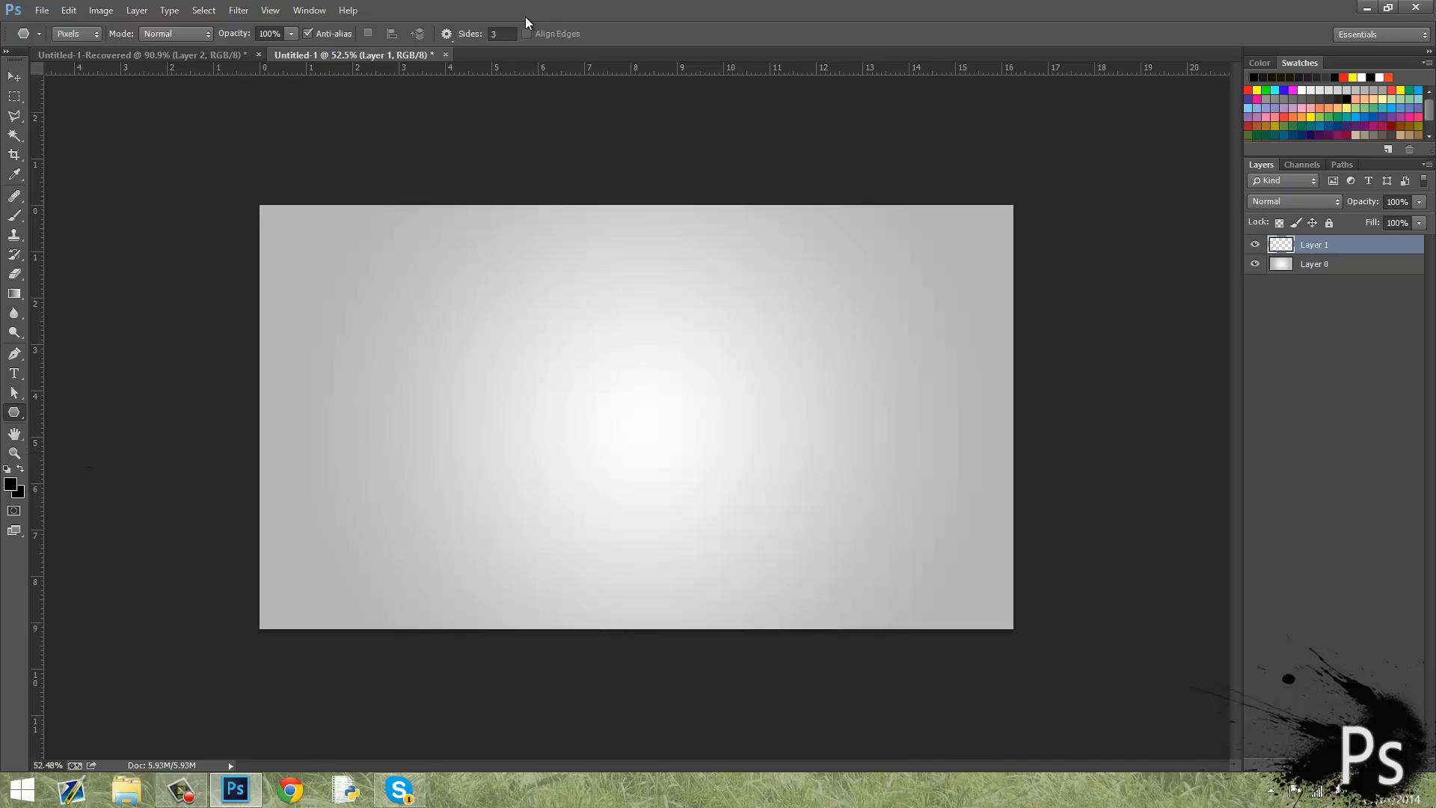
Step: Try drawing many-sided polygons on the empty layer, including one with 16 sides
drag(467, 35, 520, 35)
drag(603, 429, 742, 488)
key(ctrl+z)
drag(460, 35, 416, 50)
drag(591, 391, 663, 448)
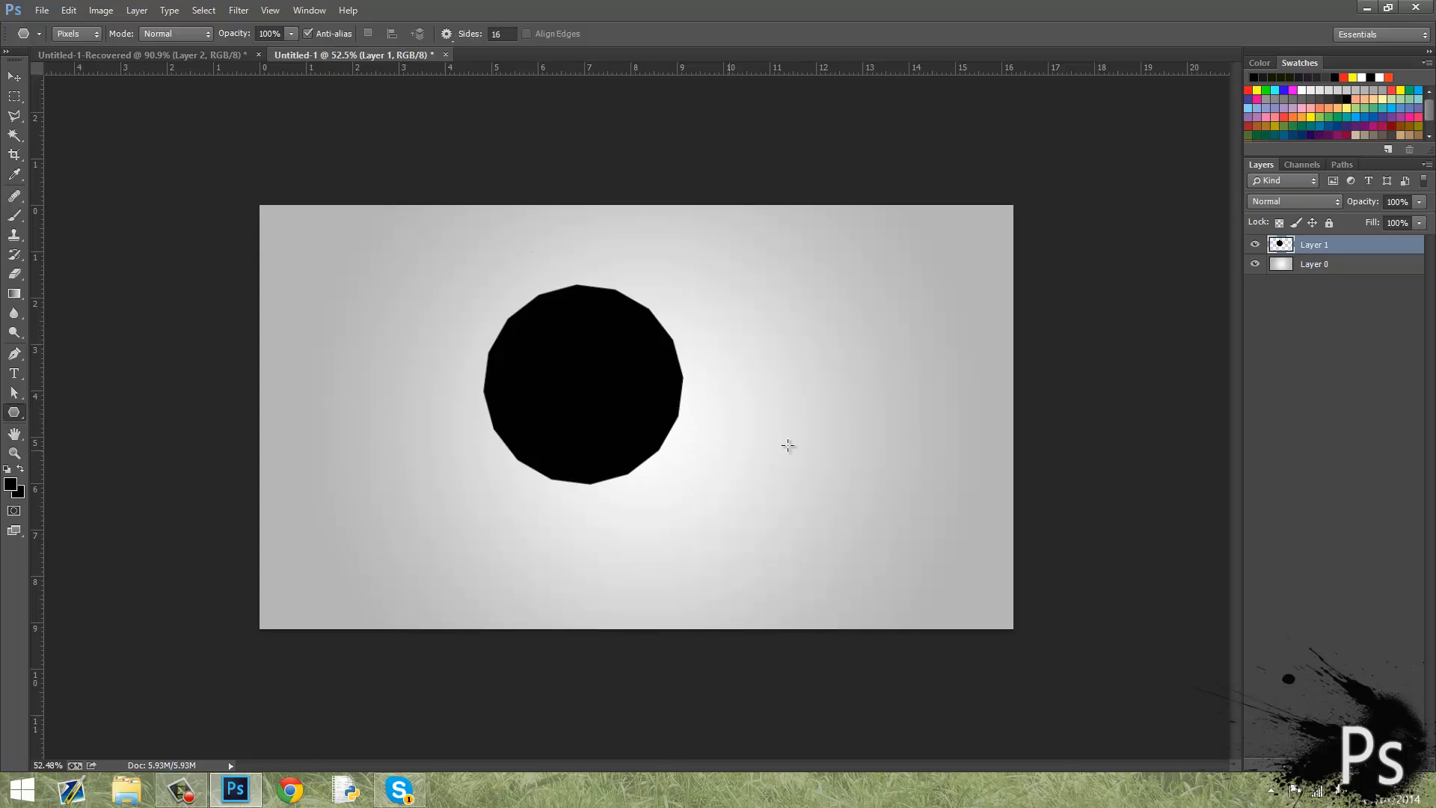
key(ctrl+z)
Step: Set the polygon's number of sides to 3 and test-draw triangles on the canvas
drag(466, 37, 445, 38)
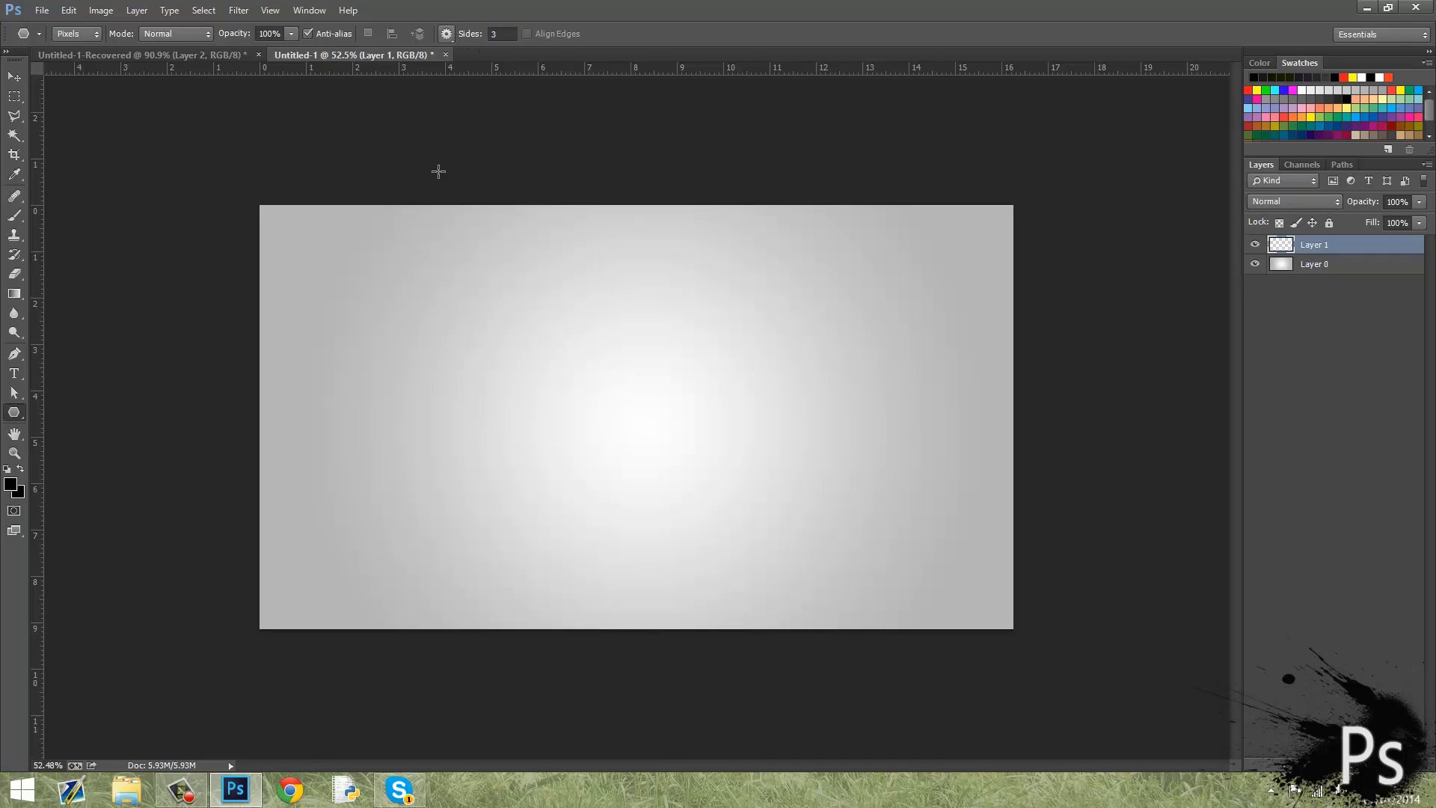
drag(436, 166, 570, 347)
key(ctrl+z)
drag(523, 295, 634, 401)
key(ctrl+z)
Step: Try drawing a polygon with 6 sides, and return the side count to 3
drag(474, 39, 481, 39)
drag(641, 317, 702, 401)
key(ctrl+z)
drag(551, 384, 687, 506)
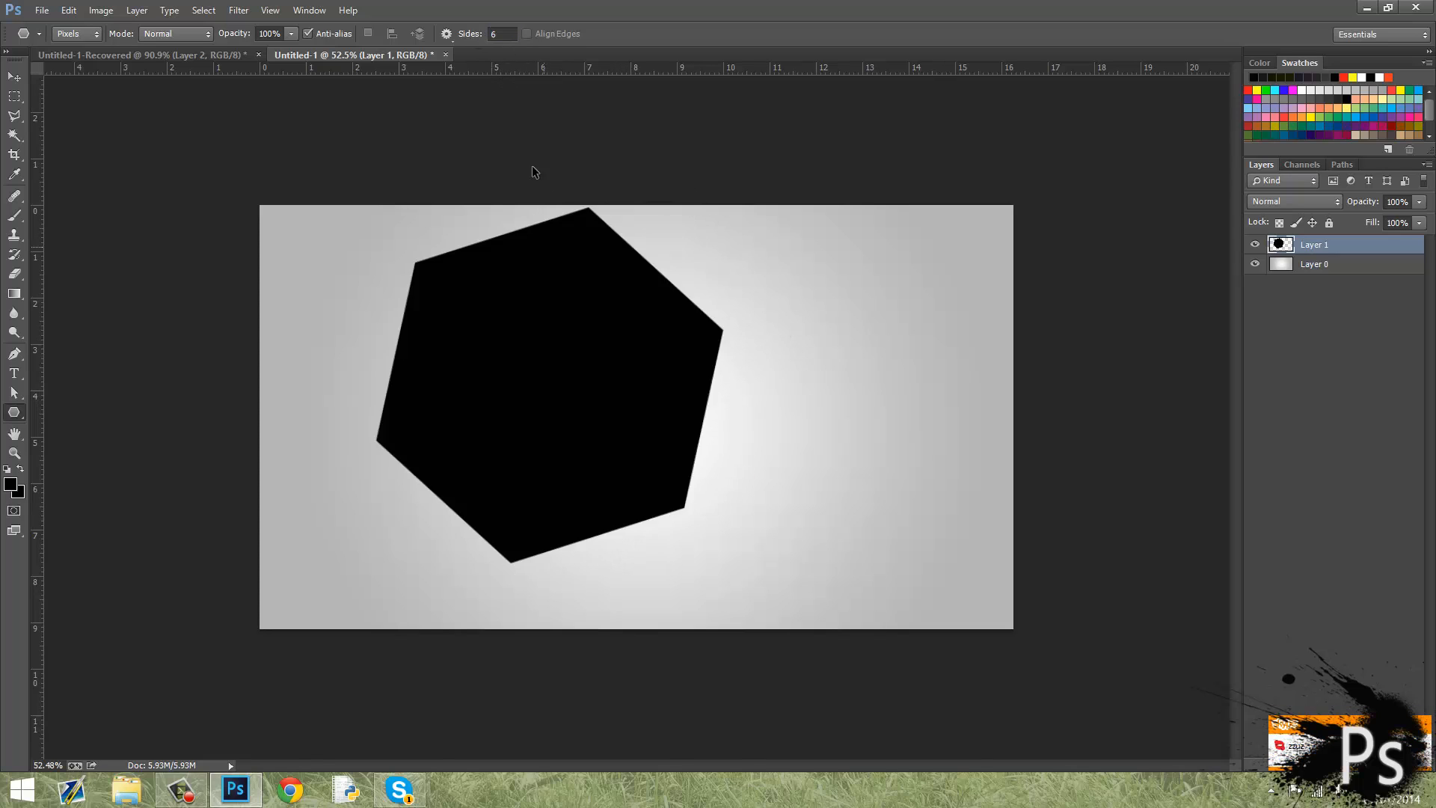
key(ctrl+z)
drag(482, 40, 479, 42)
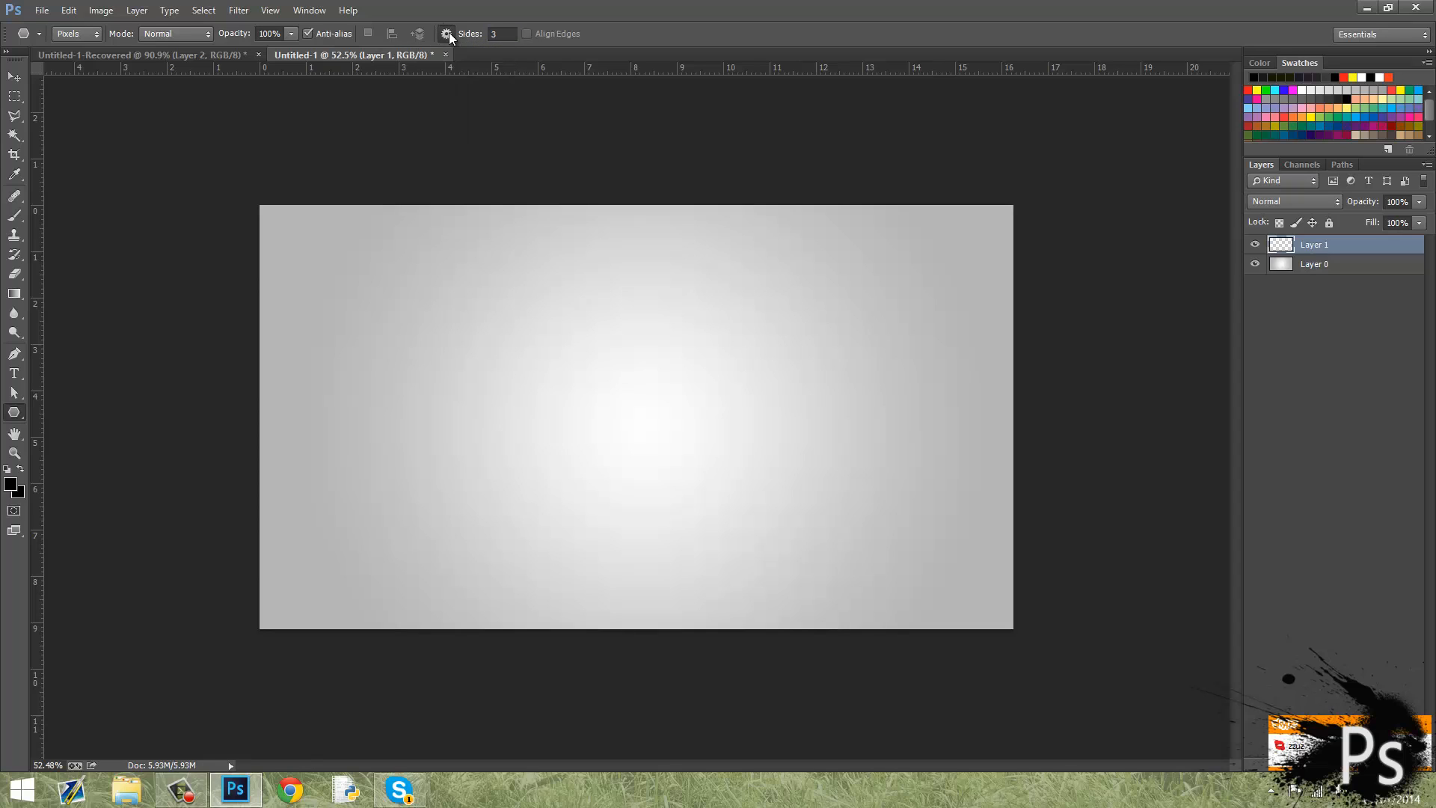
Step: Try drawing three-sided polygons with Smooth Corners enabled
click(446, 34)
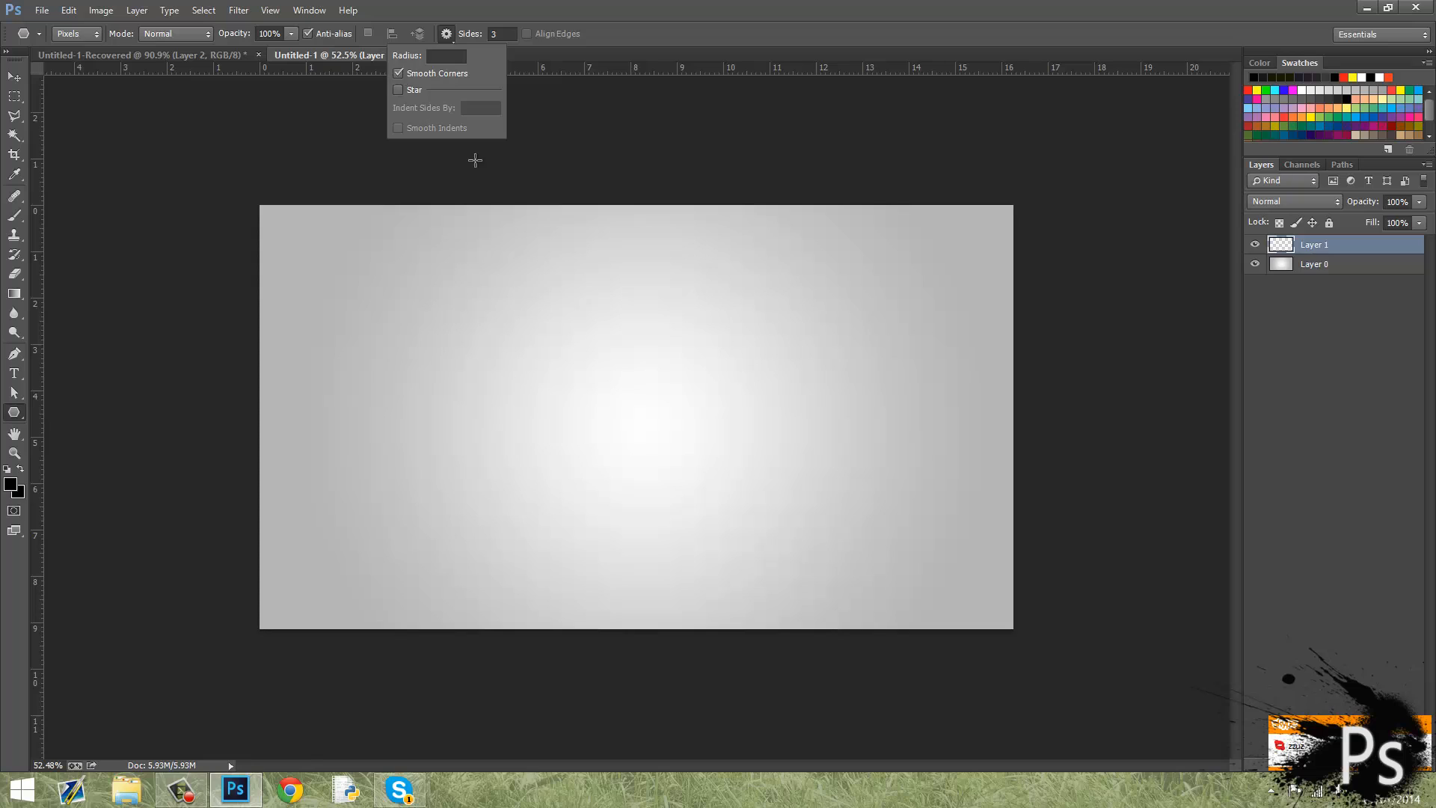
drag(531, 287, 648, 402)
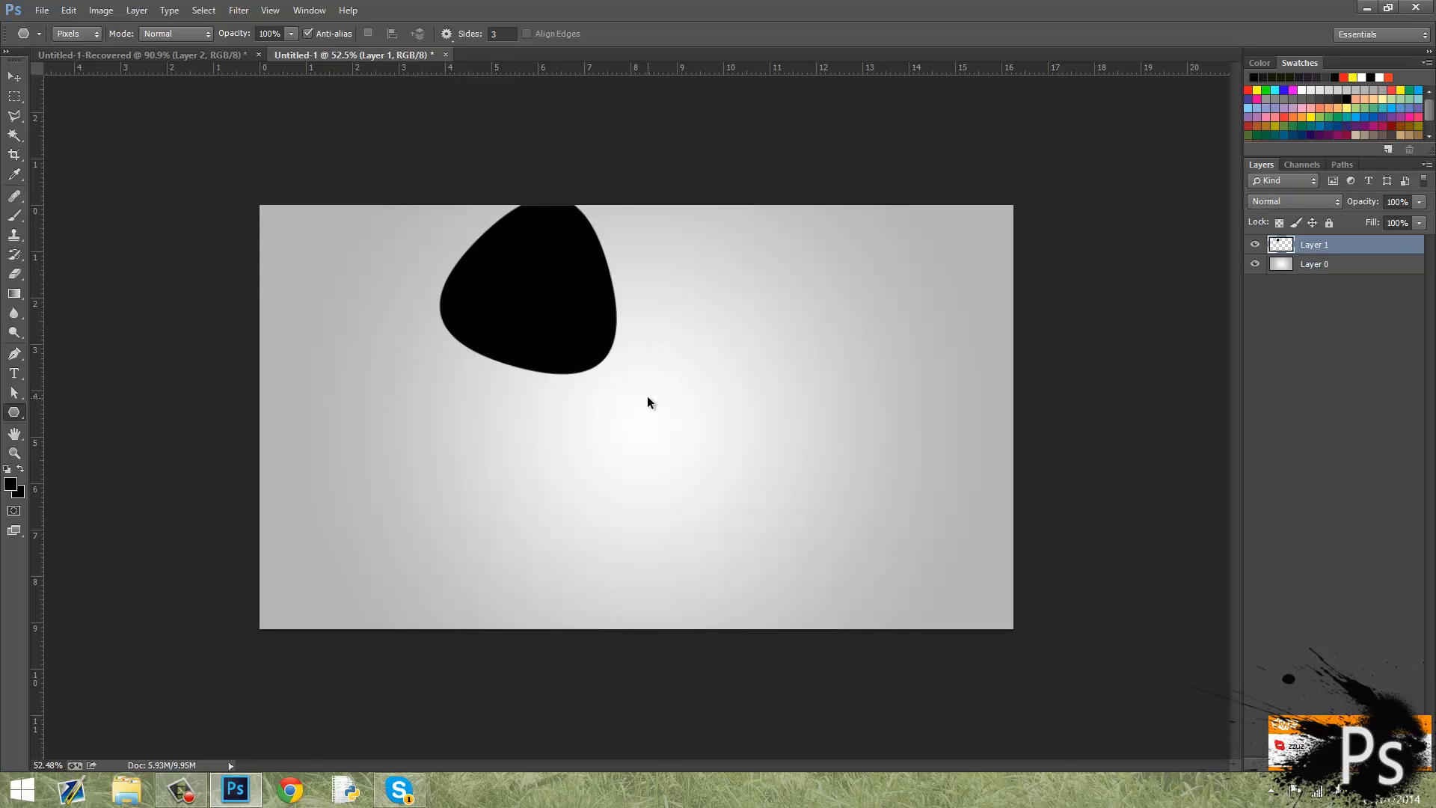
key(ctrl+alt+z)
key(ctrl+alt+z)
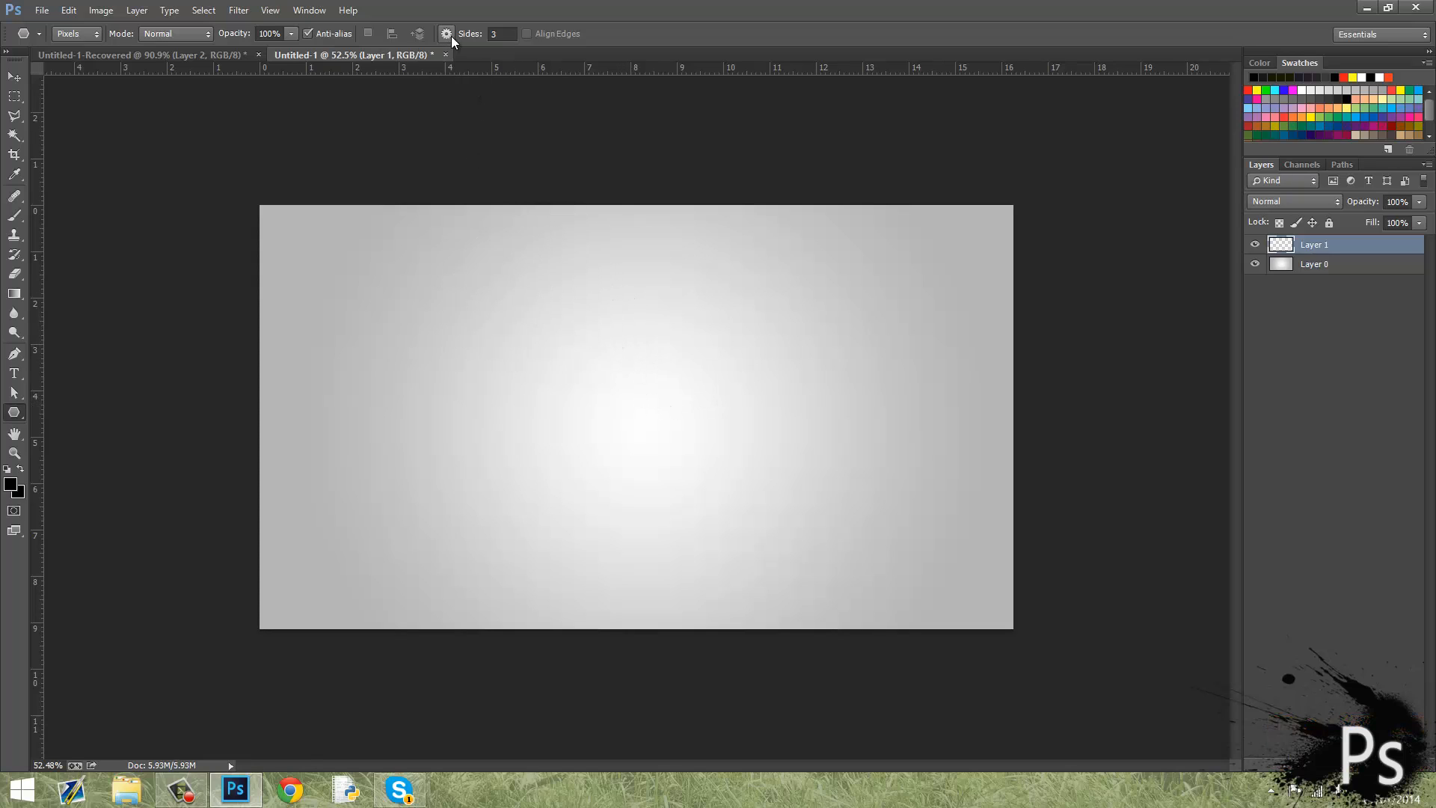
drag(578, 303, 599, 327)
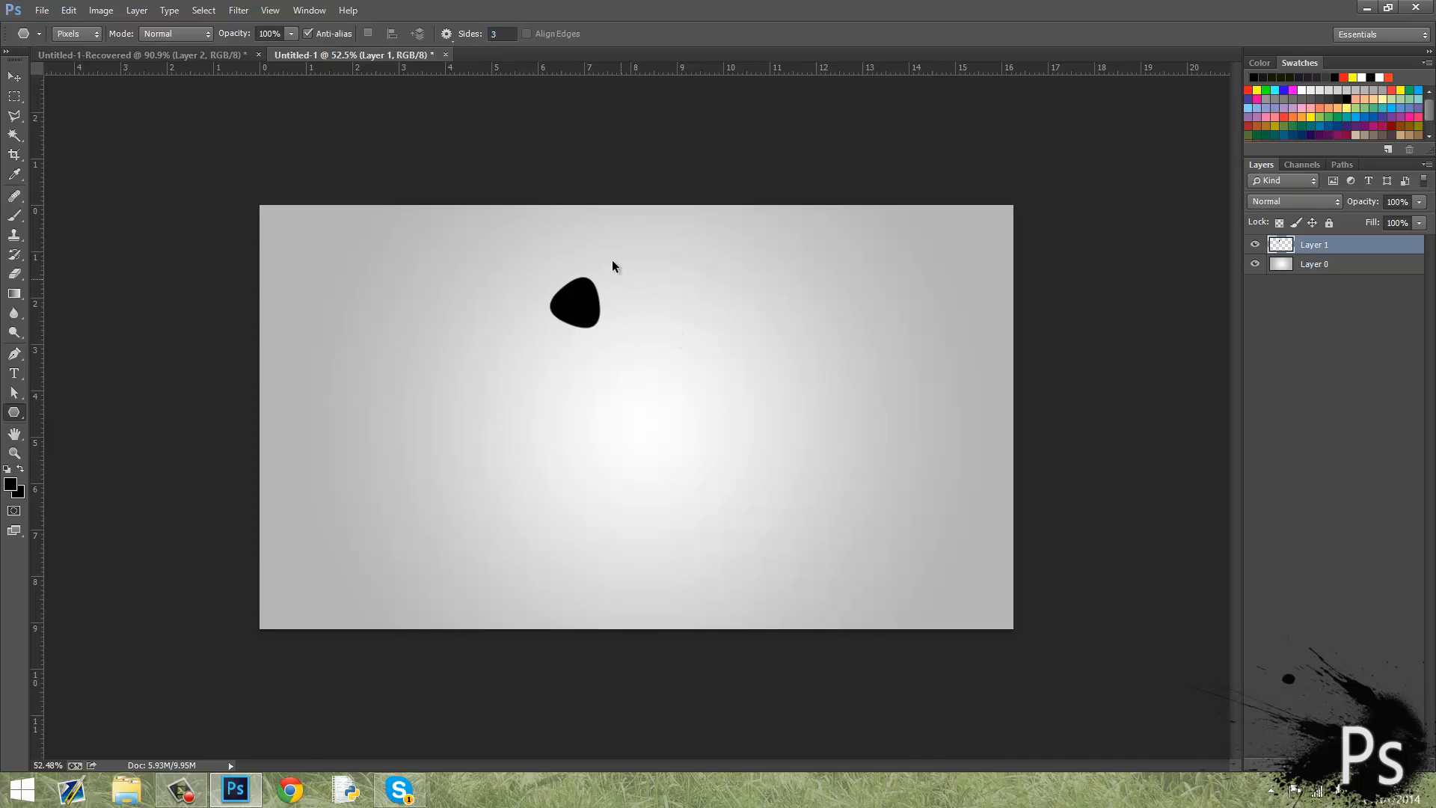
key(ctrl+z)
Step: Disable Smooth Corners and test-draw a large sharp-cornered triangle
click(446, 34)
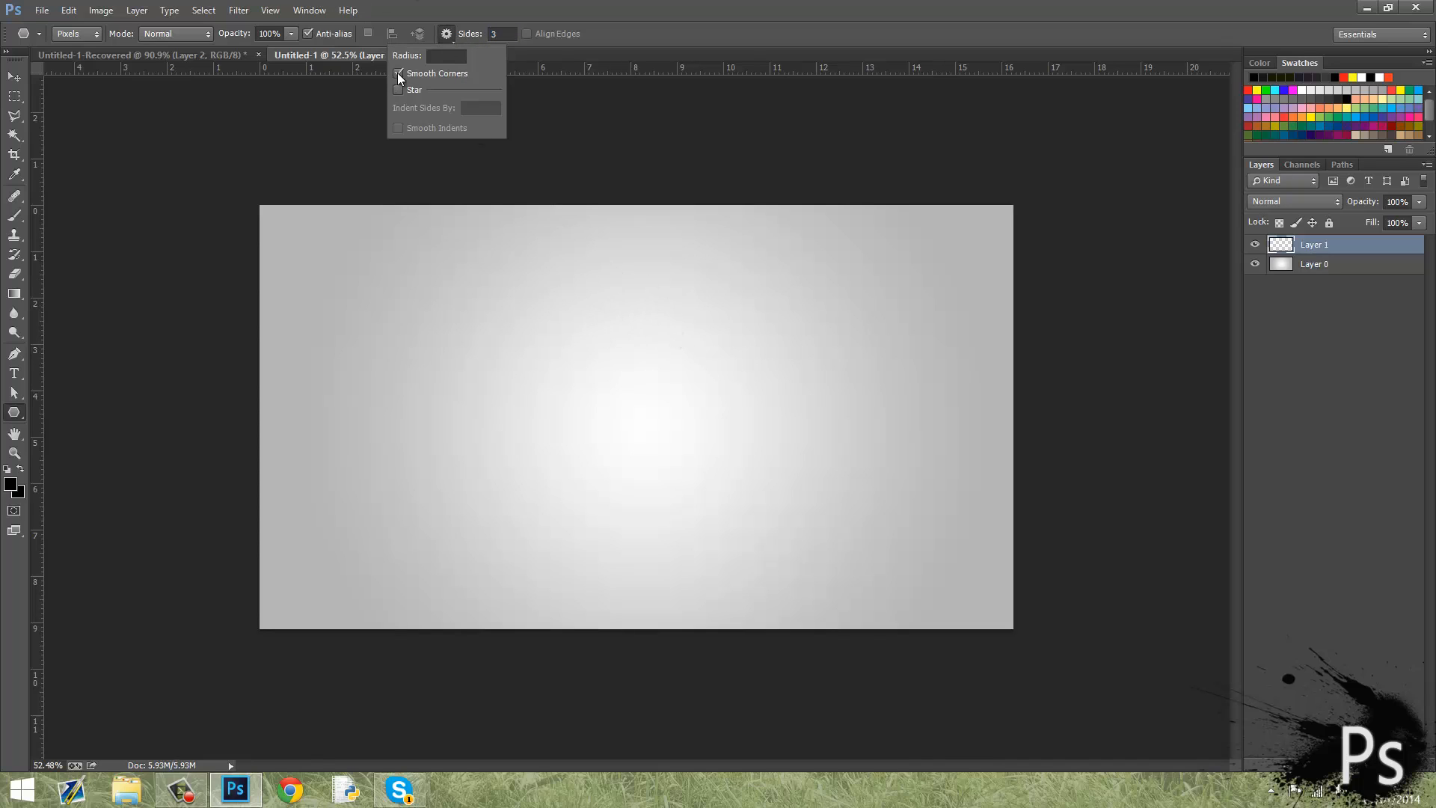
mouse_move(457, 360)
mouse_down()
mouse_move(528, 407)
mouse_move(797, 482)
mouse_up()
key(ctrl+z)
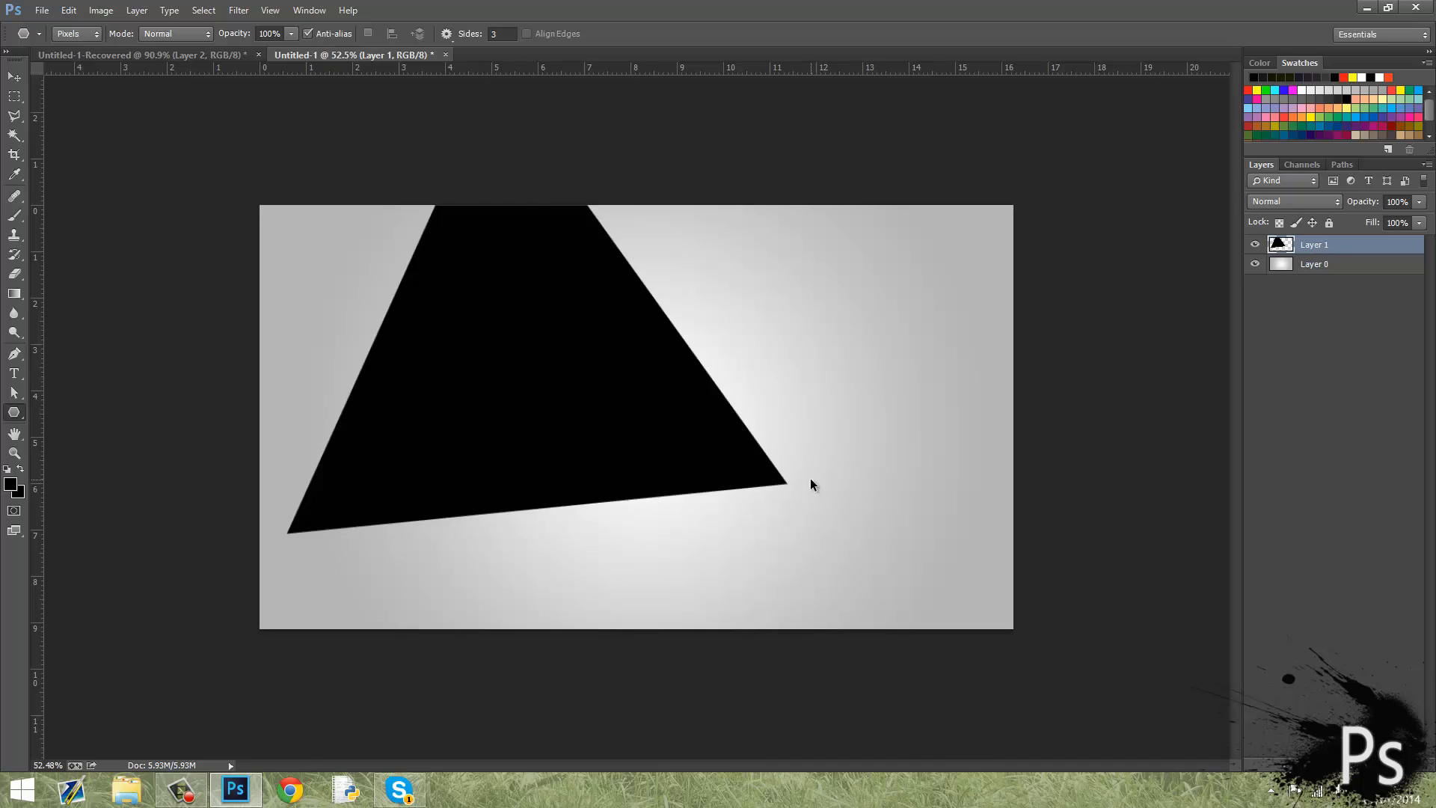
key(ctrl+z)
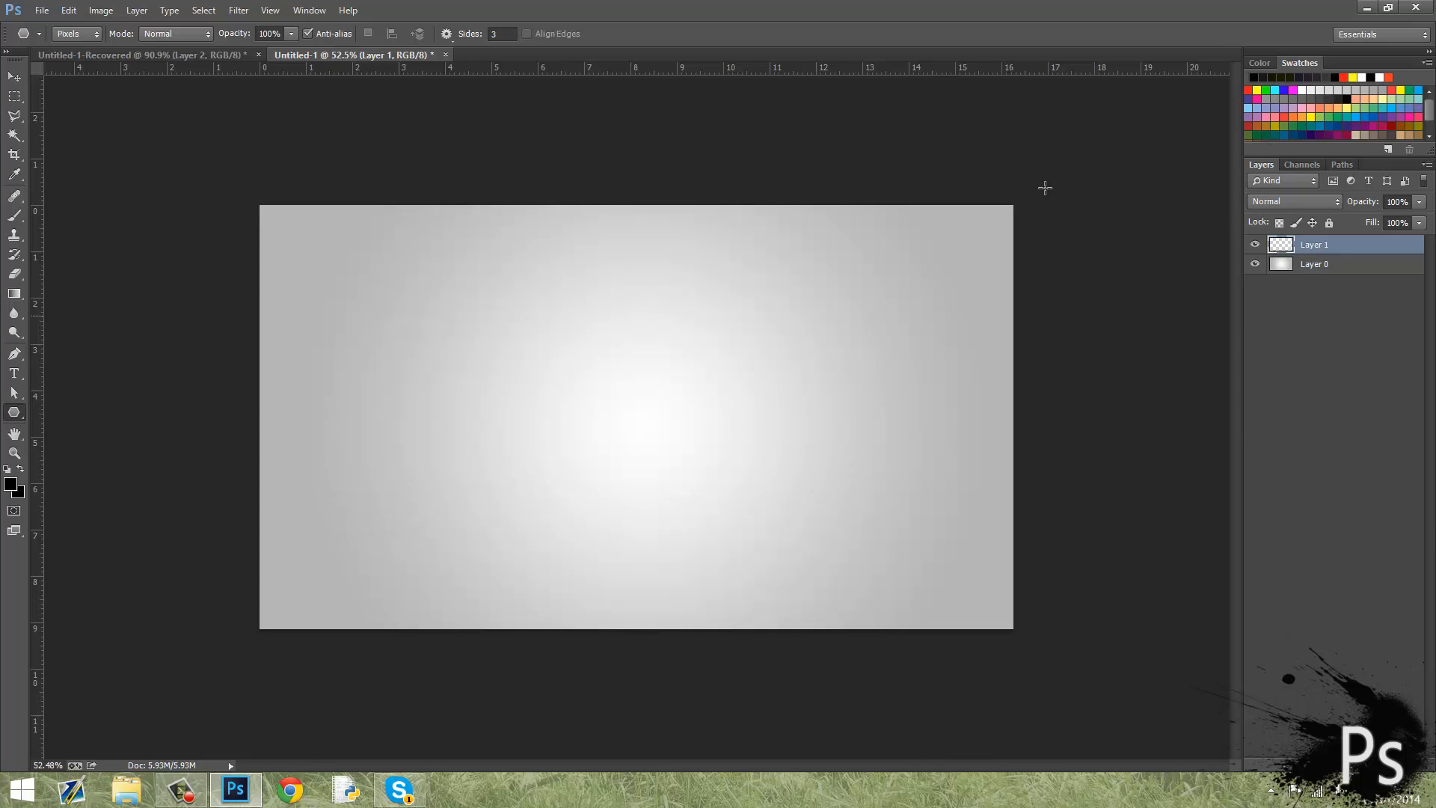
Step: Set the foreground colour to medium gray and draw a large tilted three-sided polygon on the empty layer
click(1284, 99)
mouse_move(565, 323)
mouse_down()
mouse_move(647, 388)
mouse_move(663, 451)
mouse_move(746, 487)
mouse_move(696, 458)
mouse_move(726, 496)
mouse_move(707, 486)
mouse_up()
key(ctrl+z)
key(ctrl+z)
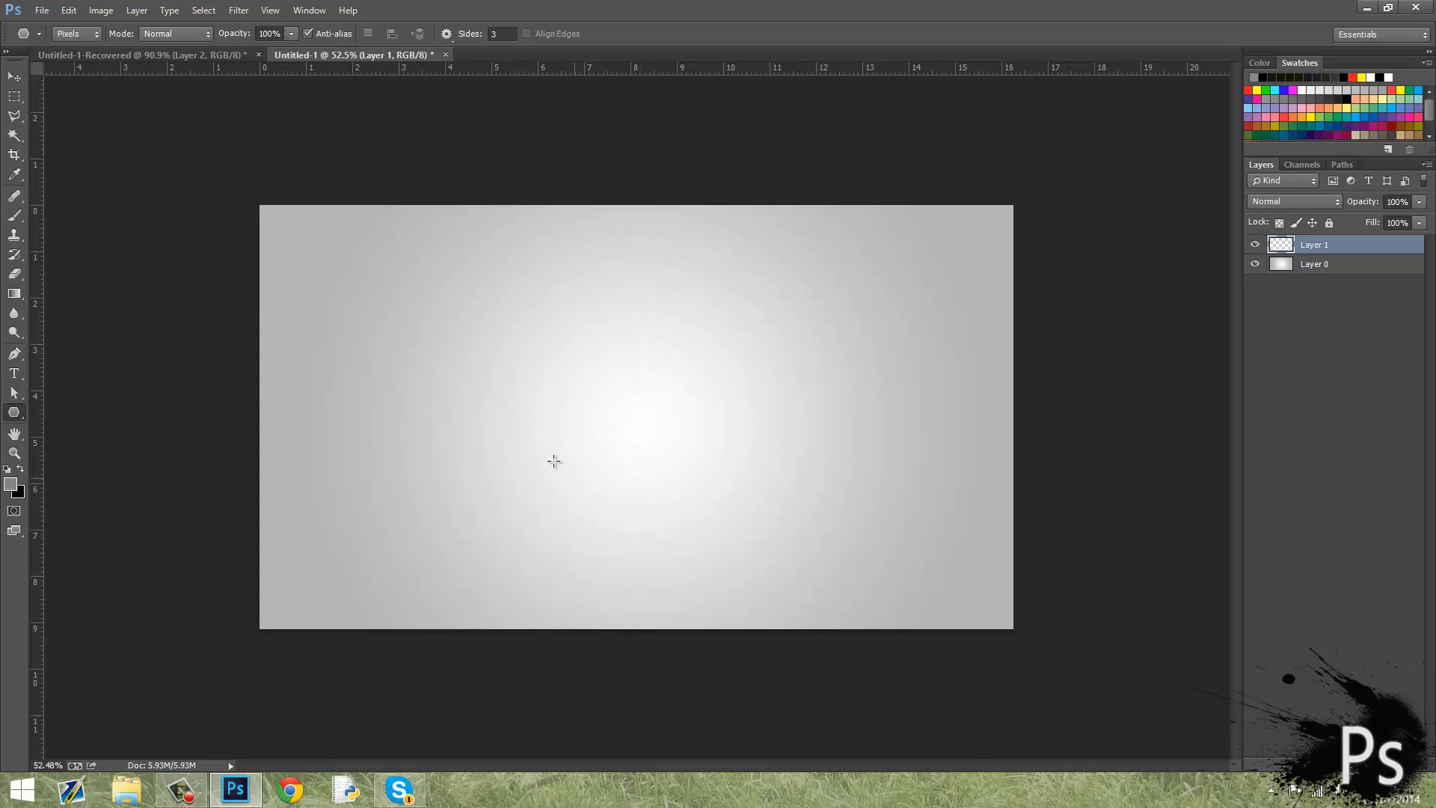
drag(555, 458, 702, 596)
Step: Scale the gray triangle proportionally to about 88% and position it near the centre of the canvas
click(22, 84)
drag(575, 436, 636, 428)
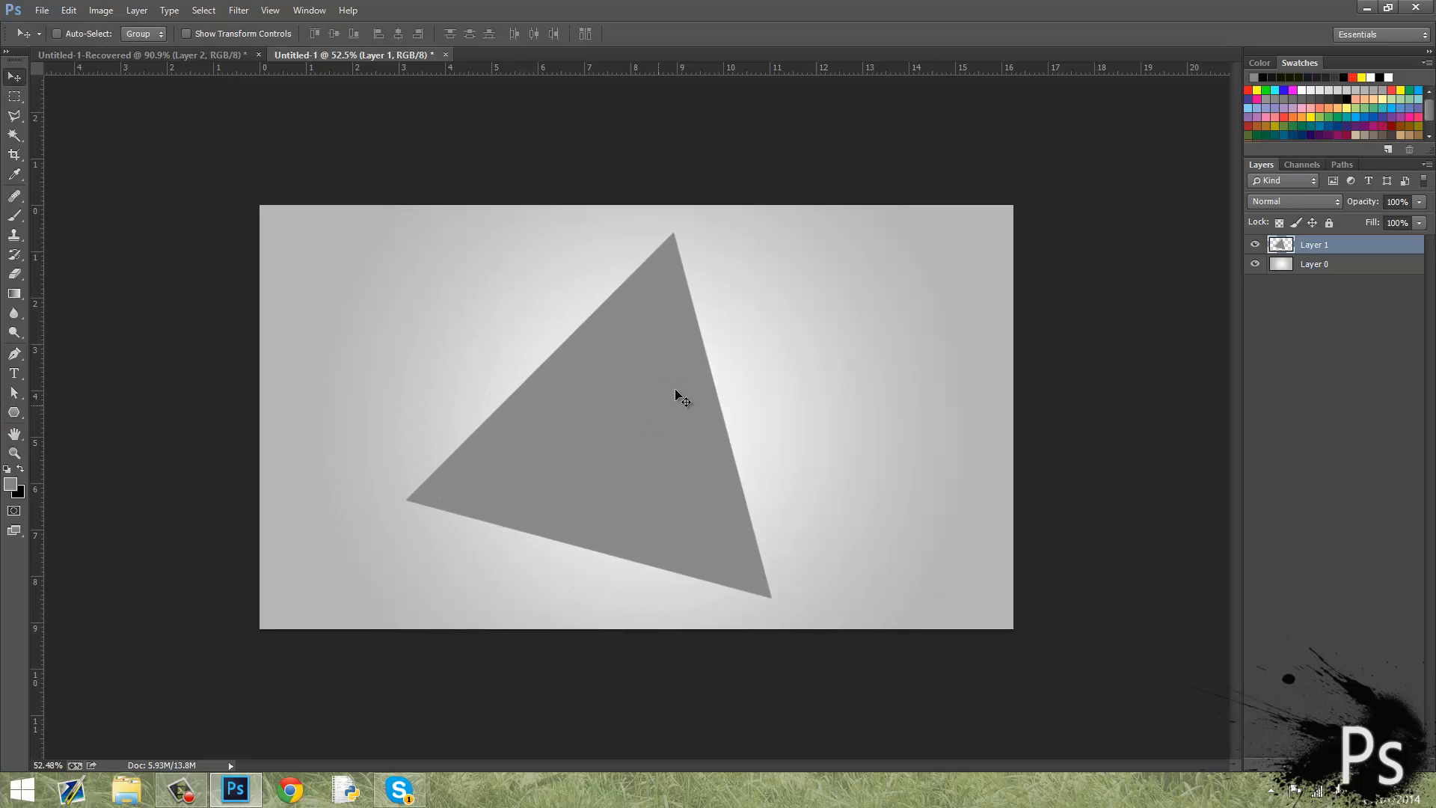
key(ctrl+t)
drag(763, 237, 720, 281)
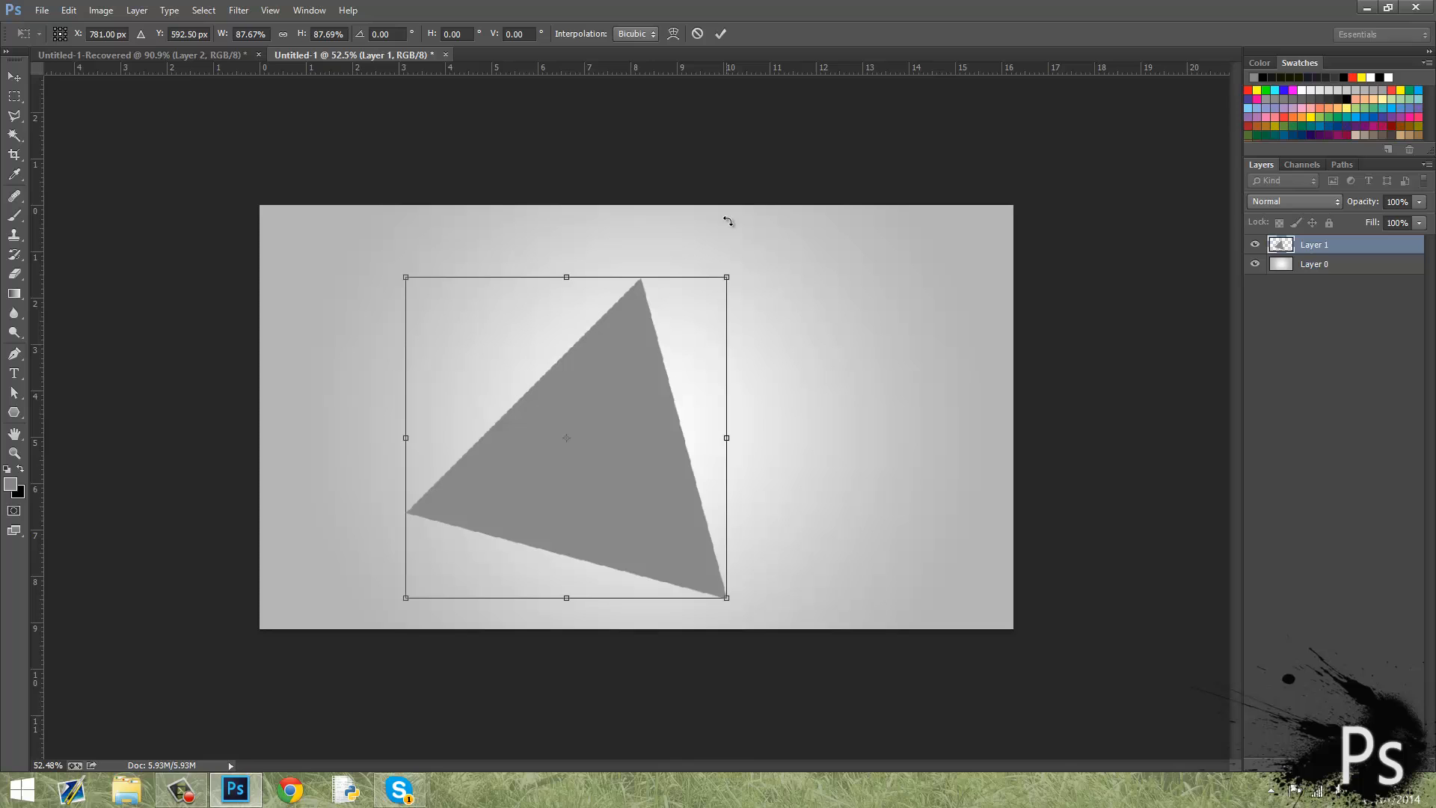
click(720, 34)
drag(650, 471, 678, 443)
scroll(666, 439, up, 5)
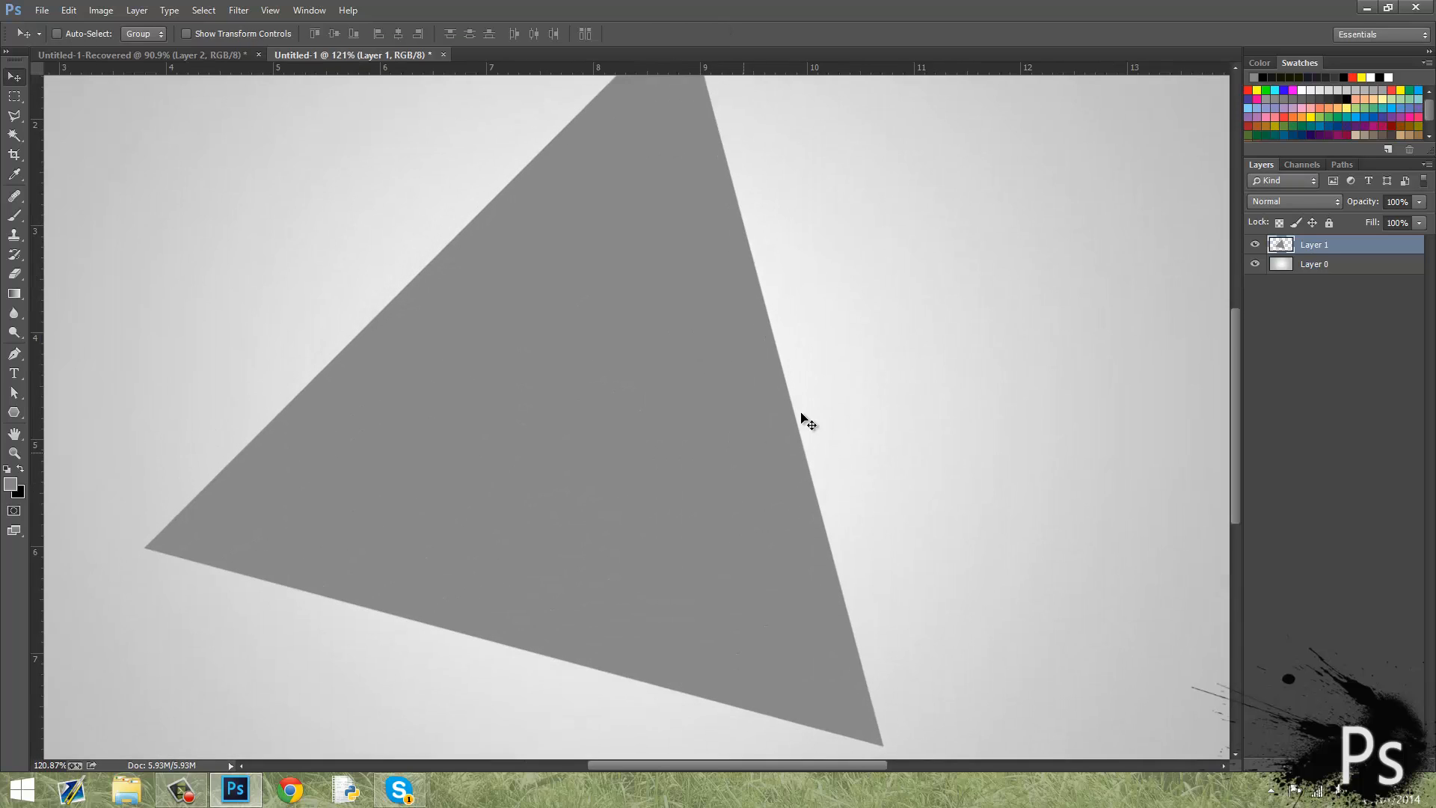
scroll(830, 377, up, 4)
scroll(804, 398, down, 10)
scroll(653, 506, up, 5)
scroll(650, 499, down, 5)
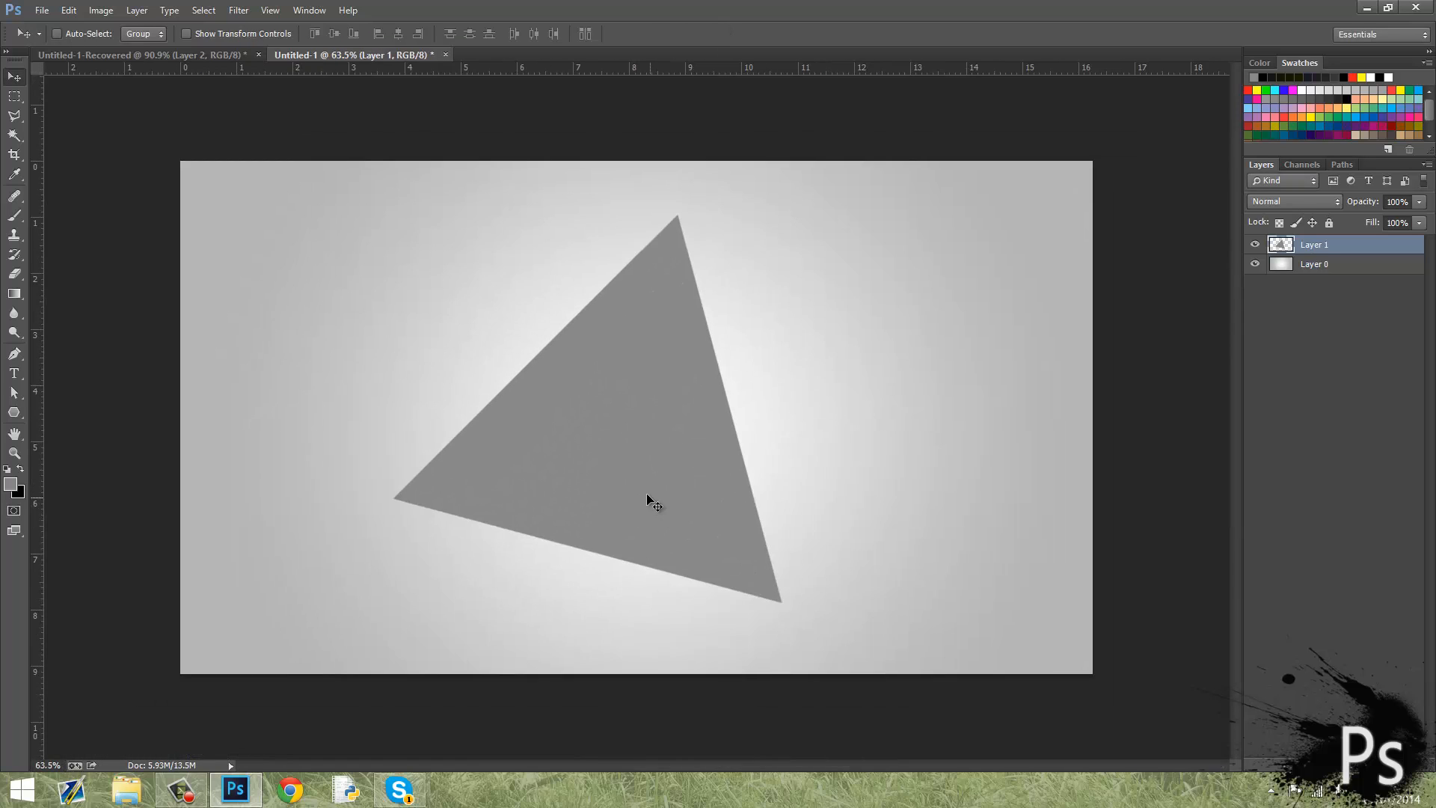
Step: Add a Color Overlay in bright green 00ff96 to the triangle layer and copy its hex code
scroll(647, 500, up, 1)
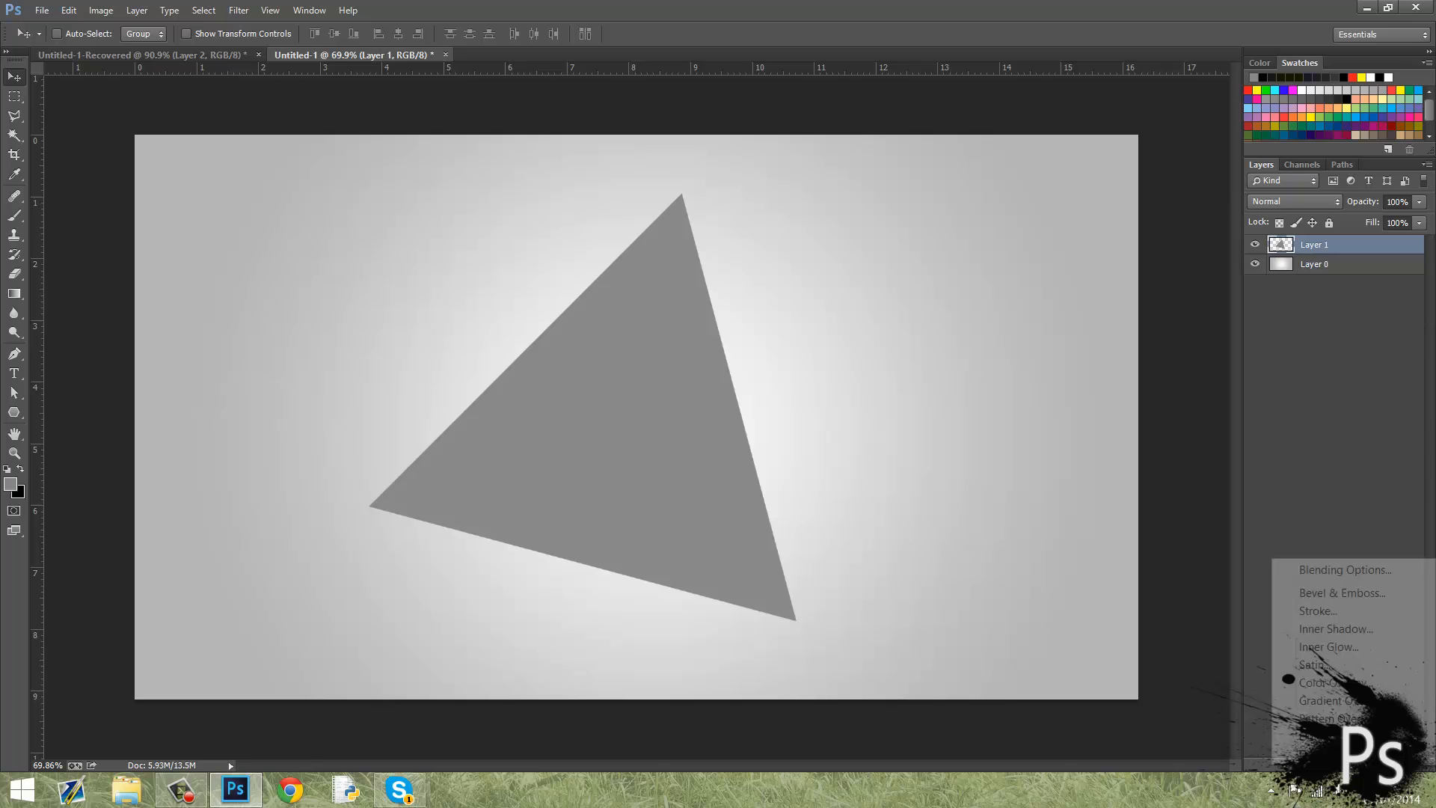
click(1314, 764)
click(1328, 682)
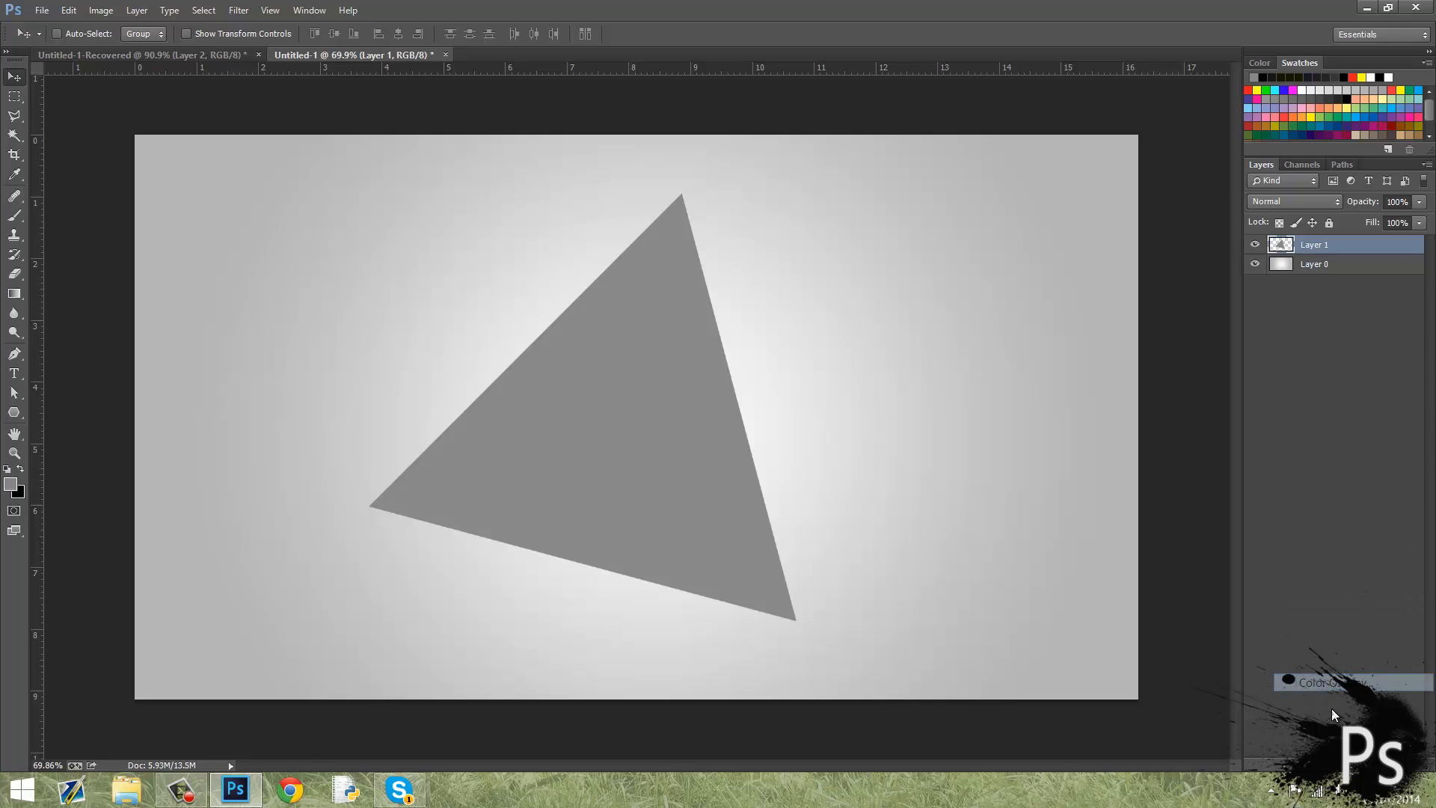
click(1243, 246)
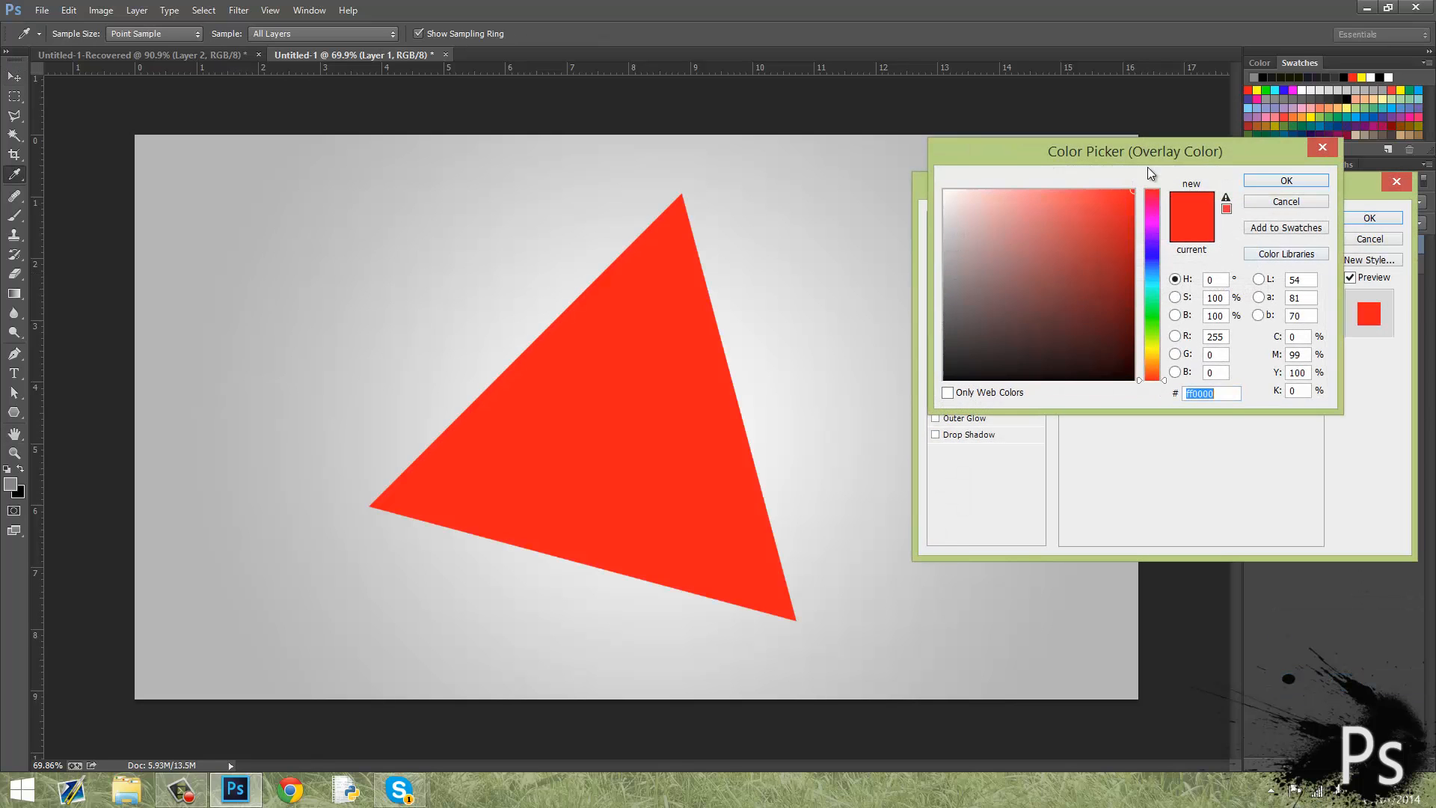
drag(1149, 281, 1150, 296)
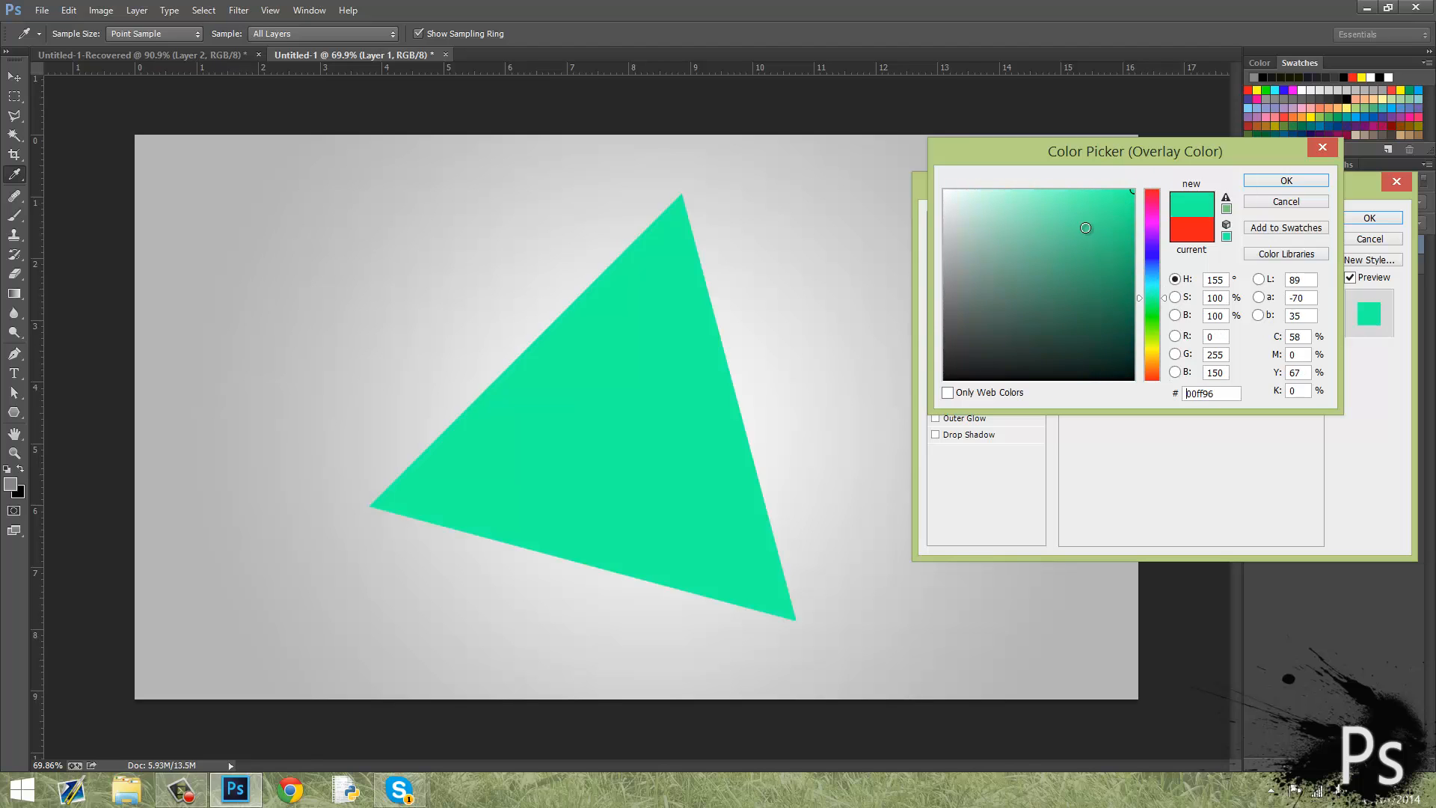
mouse_move(1086, 228)
mouse_down()
mouse_move(1226, 228)
mouse_move(1286, 183)
mouse_up()
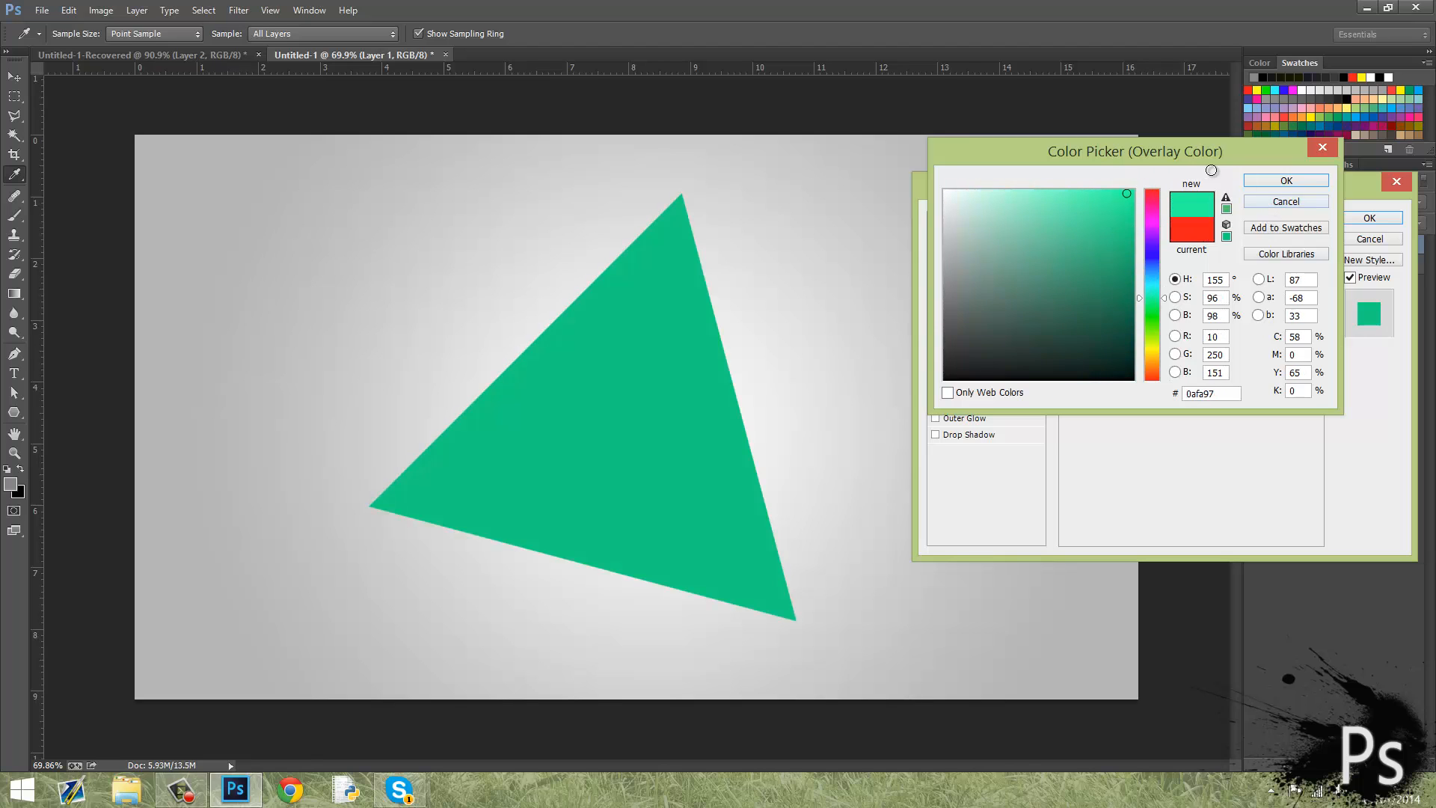
click(1212, 391)
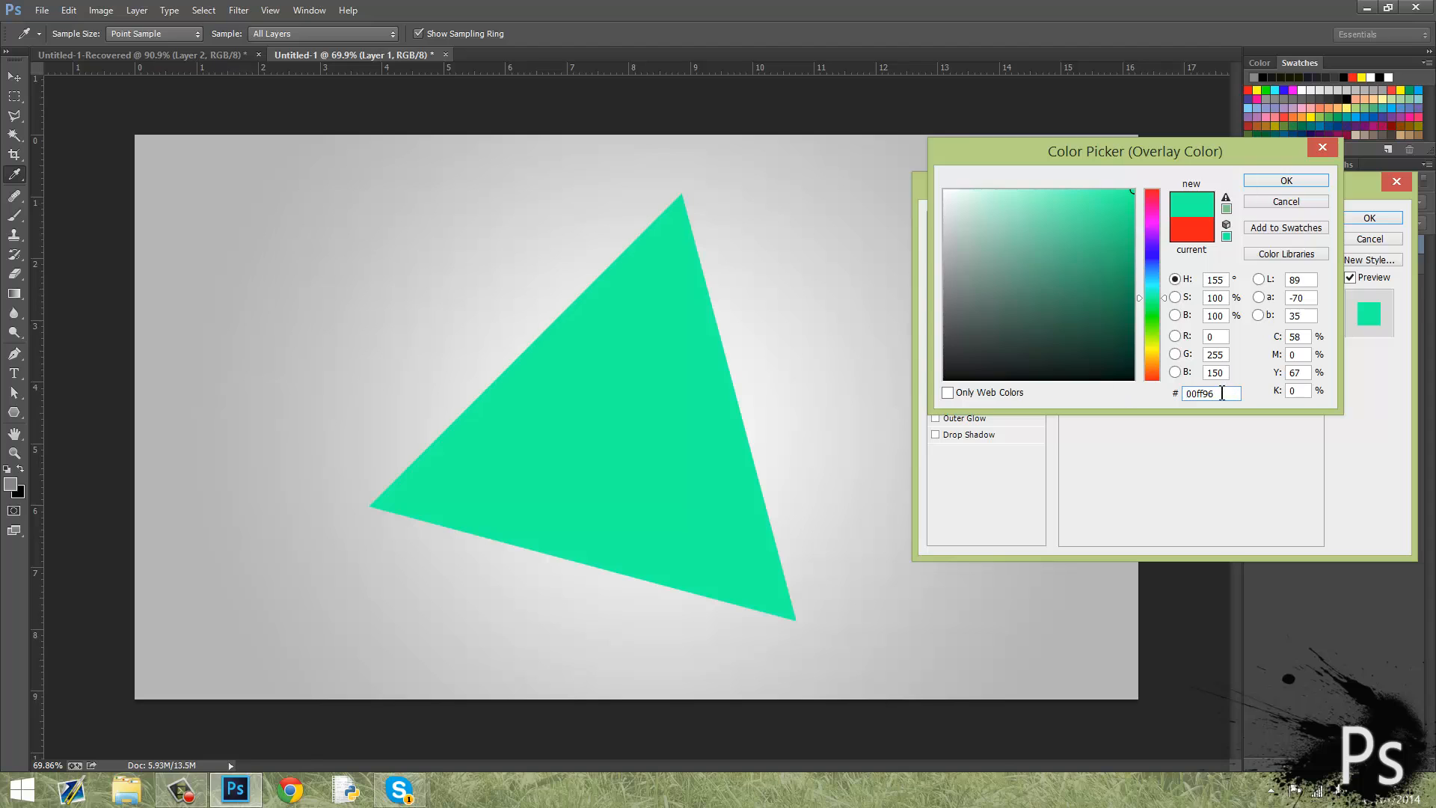
drag(1222, 393, 1114, 393)
key(ctrl+c)
click(1297, 182)
Step: Replace the Color Overlay with a Gradient Overlay and set the gradient's black stop to the copied green 00ff96
click(935, 369)
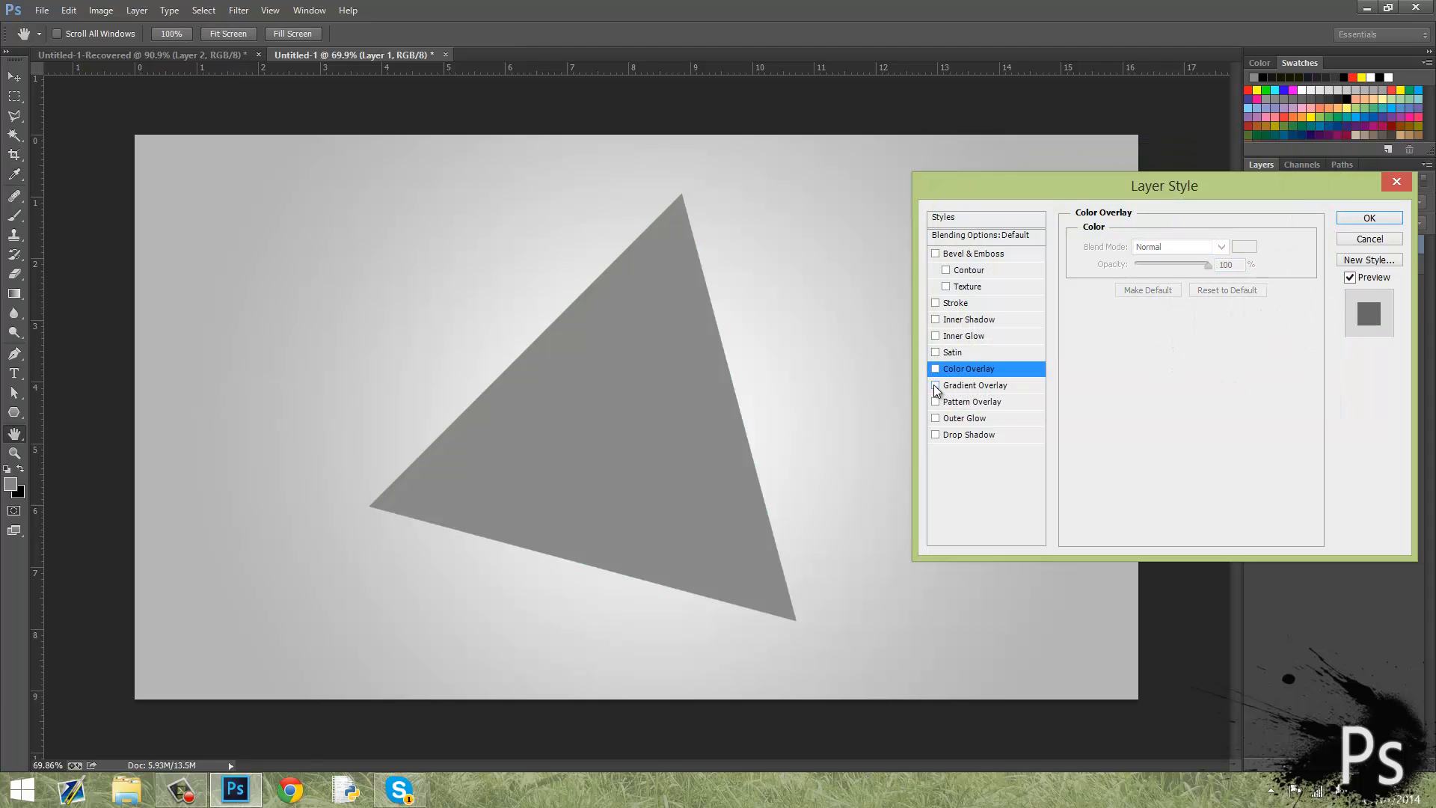
click(934, 385)
click(972, 385)
click(1156, 278)
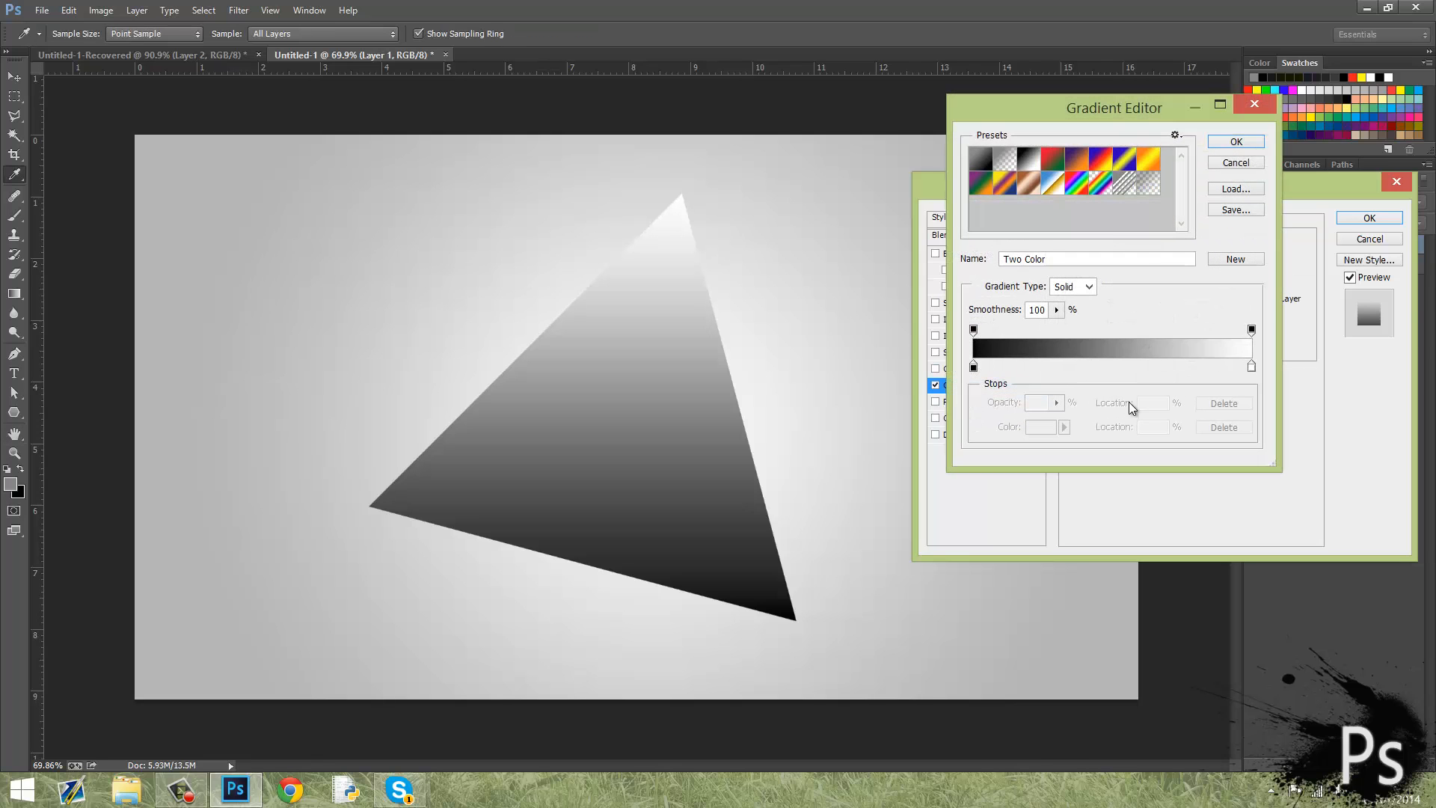
double_click(973, 367)
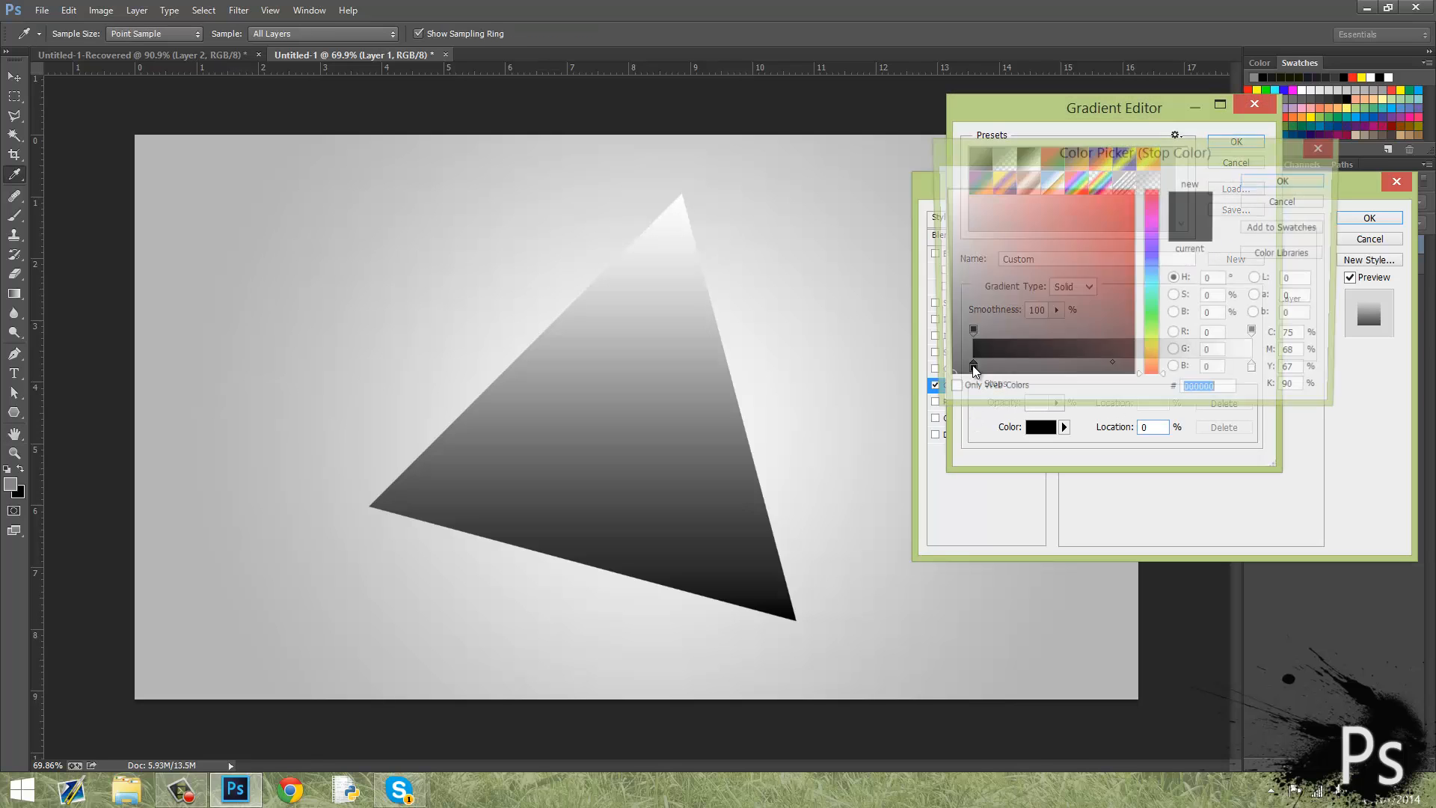
key(ctrl+v)
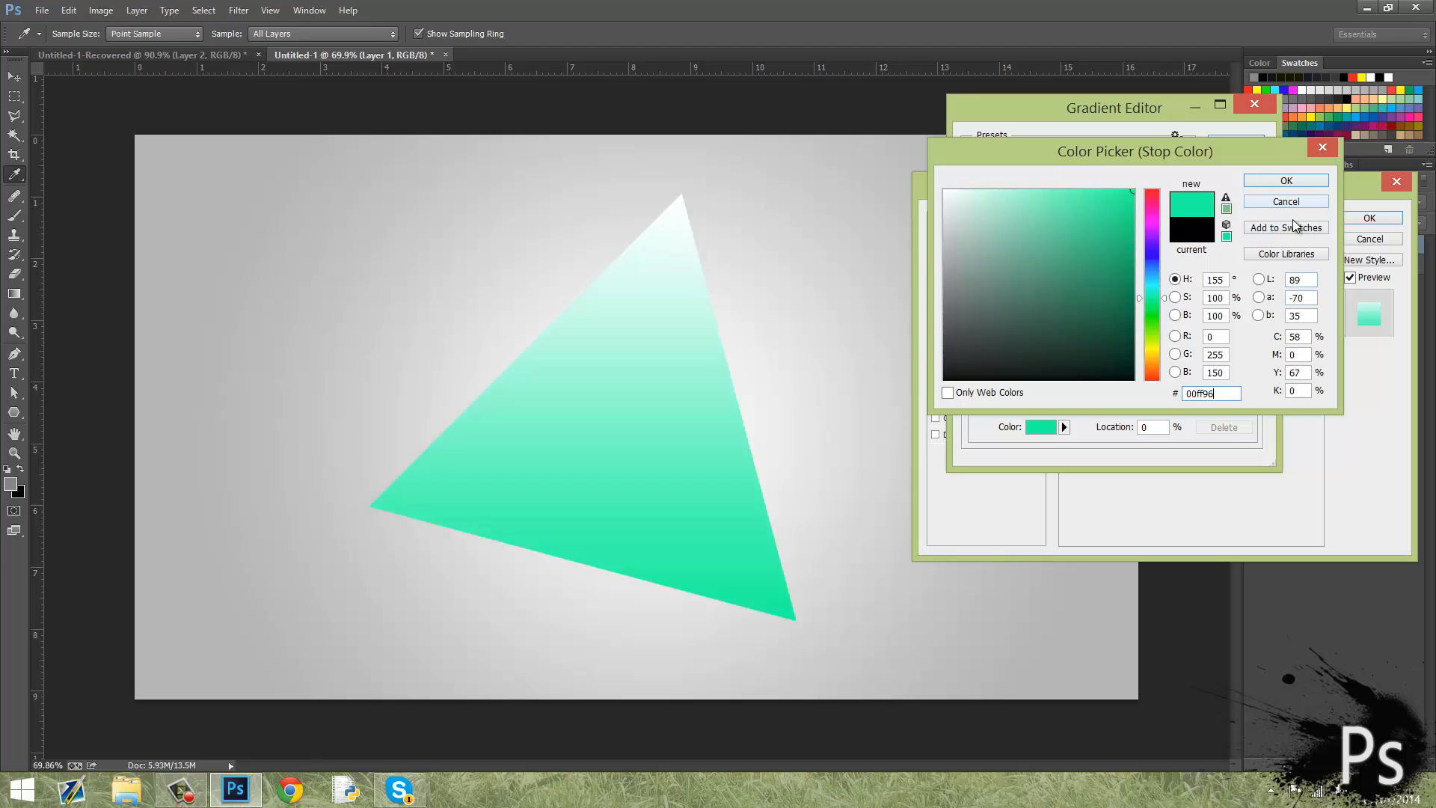
click(1283, 182)
double_click(1252, 366)
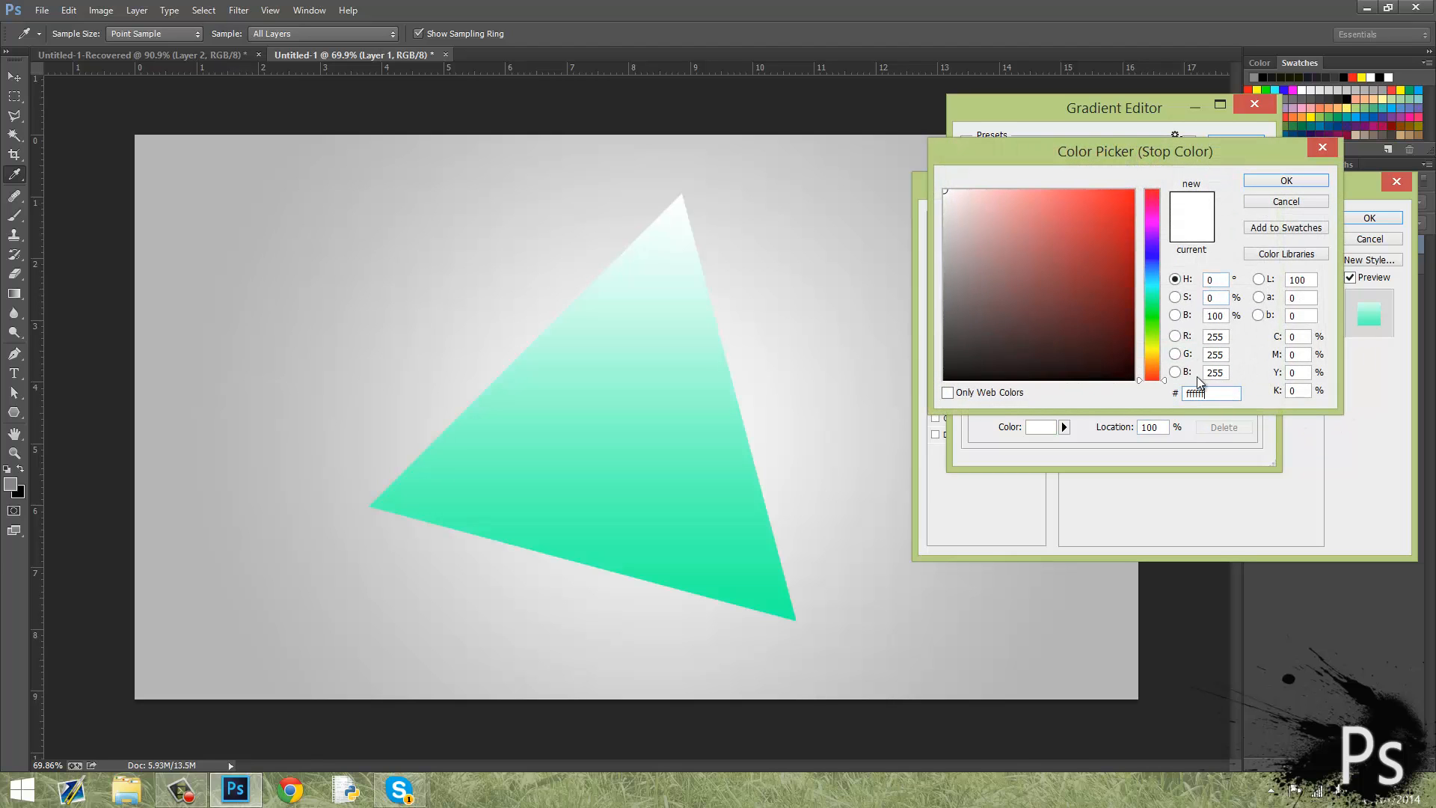
drag(1217, 392, 1069, 395)
text(ffffff)
click(1286, 181)
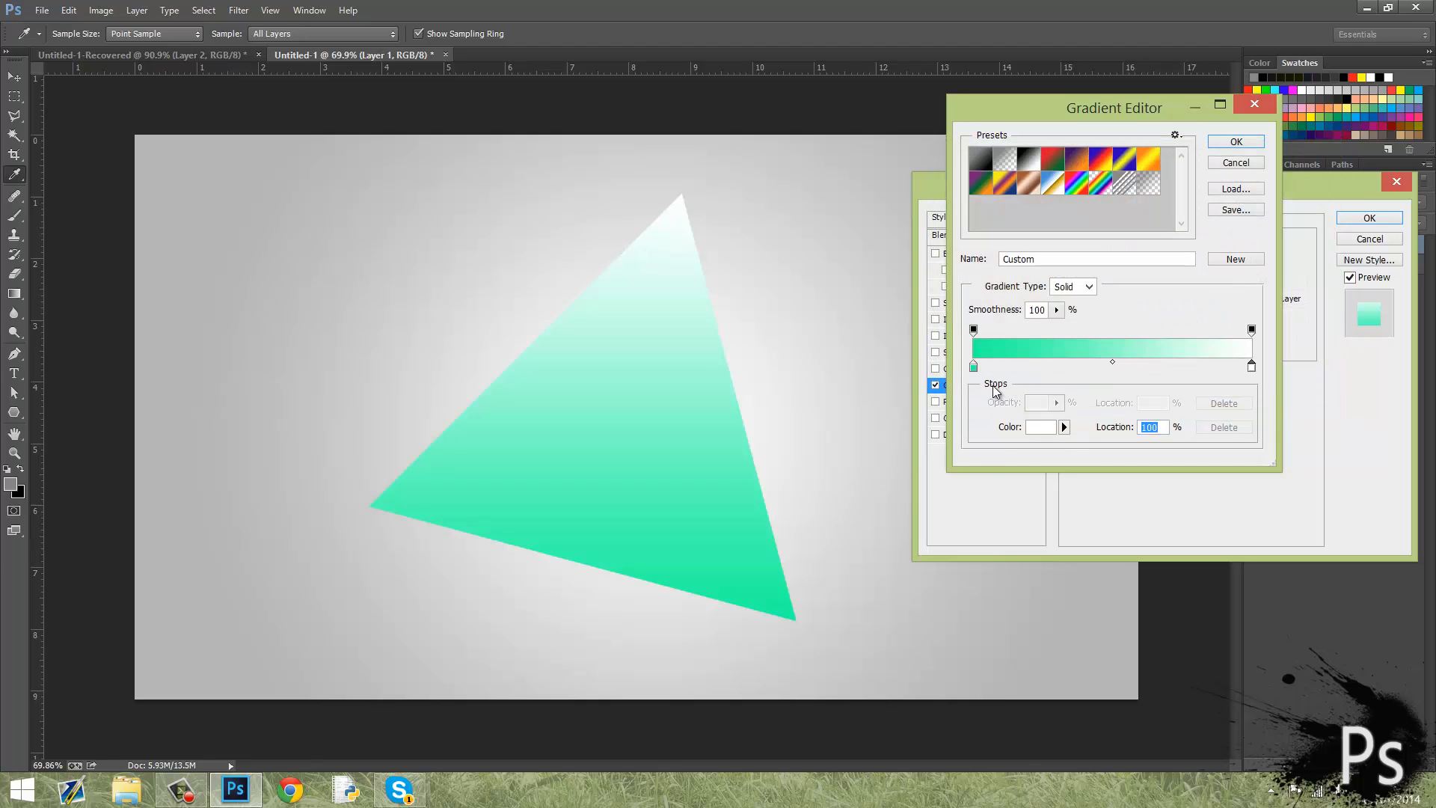
Step: Copy the green stop's hex code to the gradient's white stop and darken that stop to 006f41
double_click(973, 367)
key(ctrl+c)
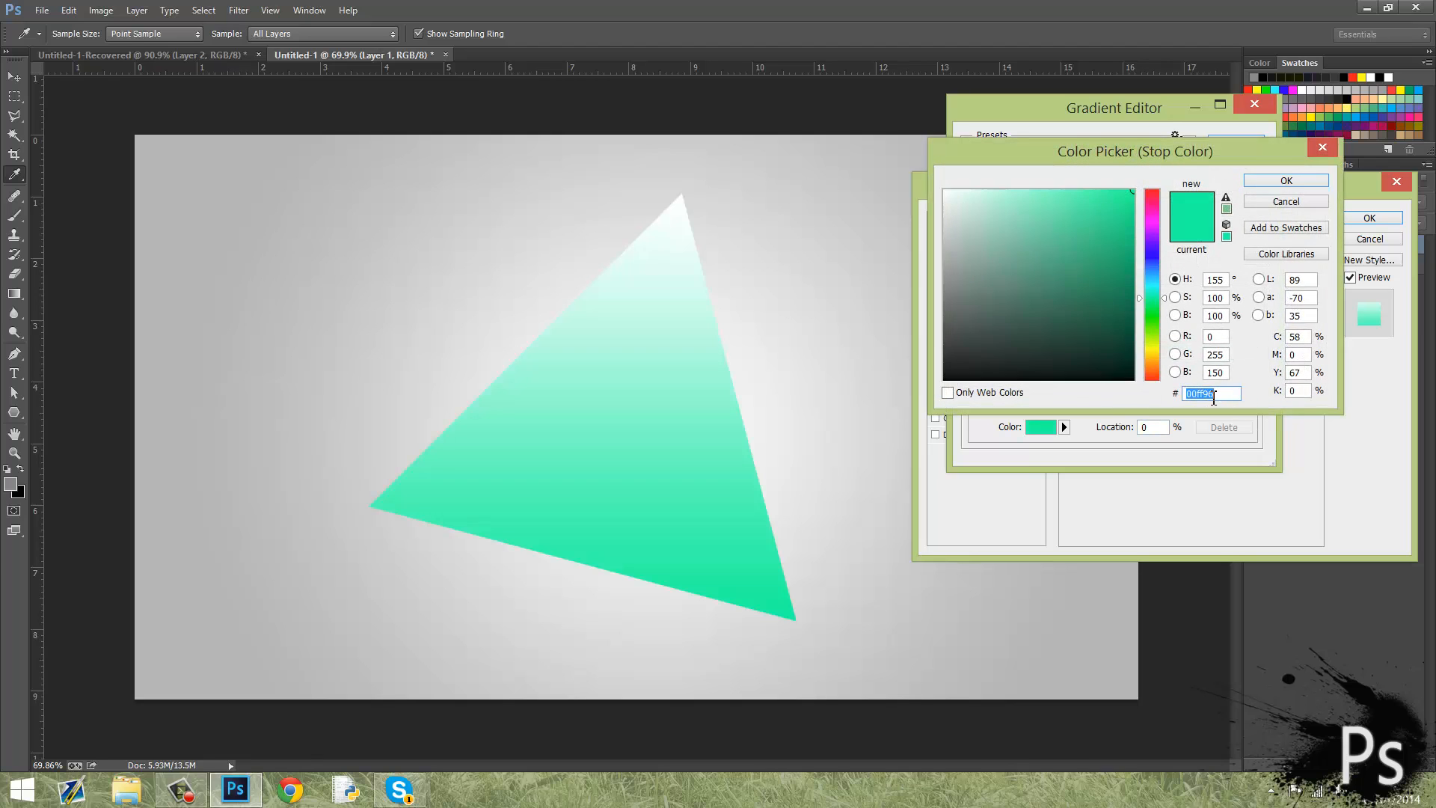
drag(1214, 398, 1186, 401)
click(1305, 183)
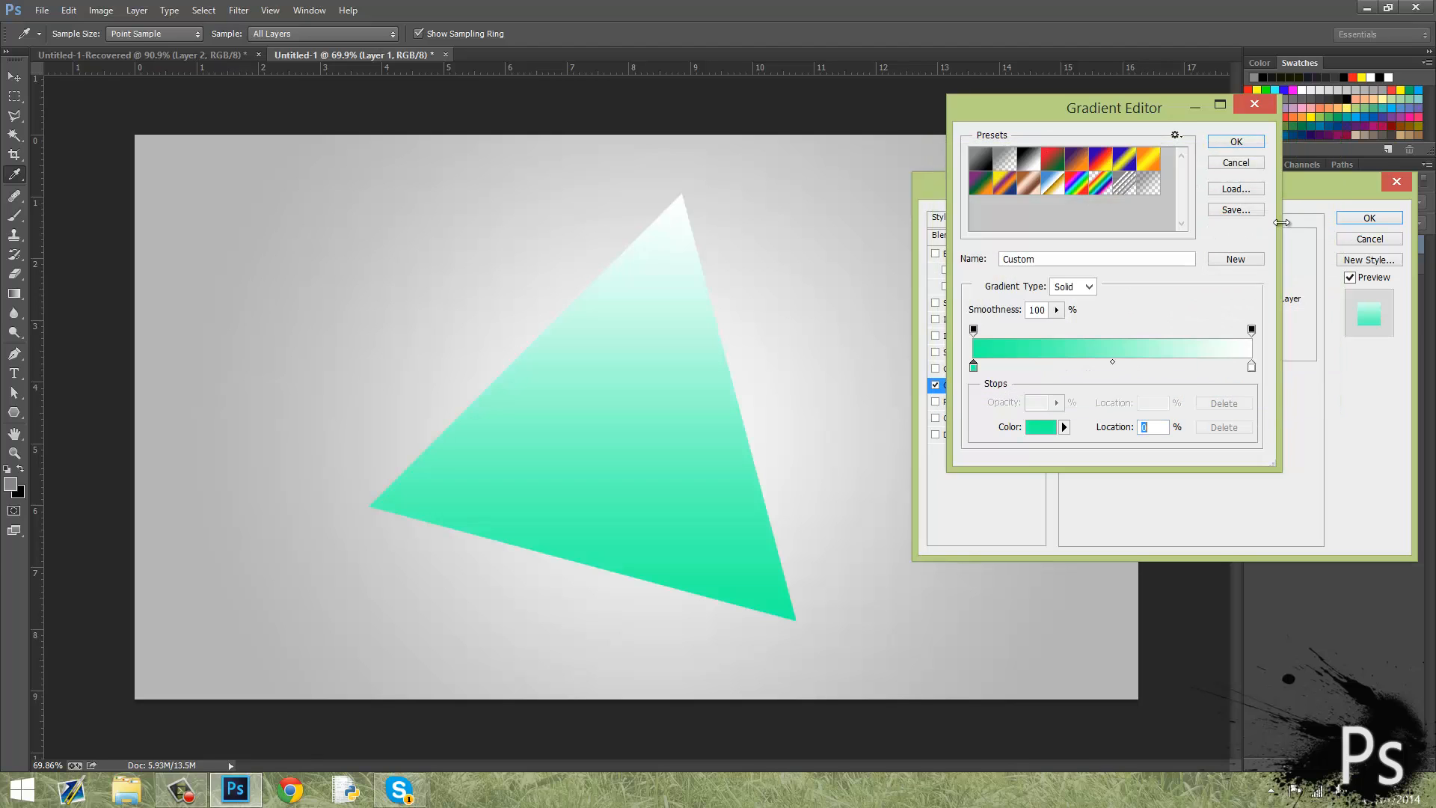
double_click(1252, 366)
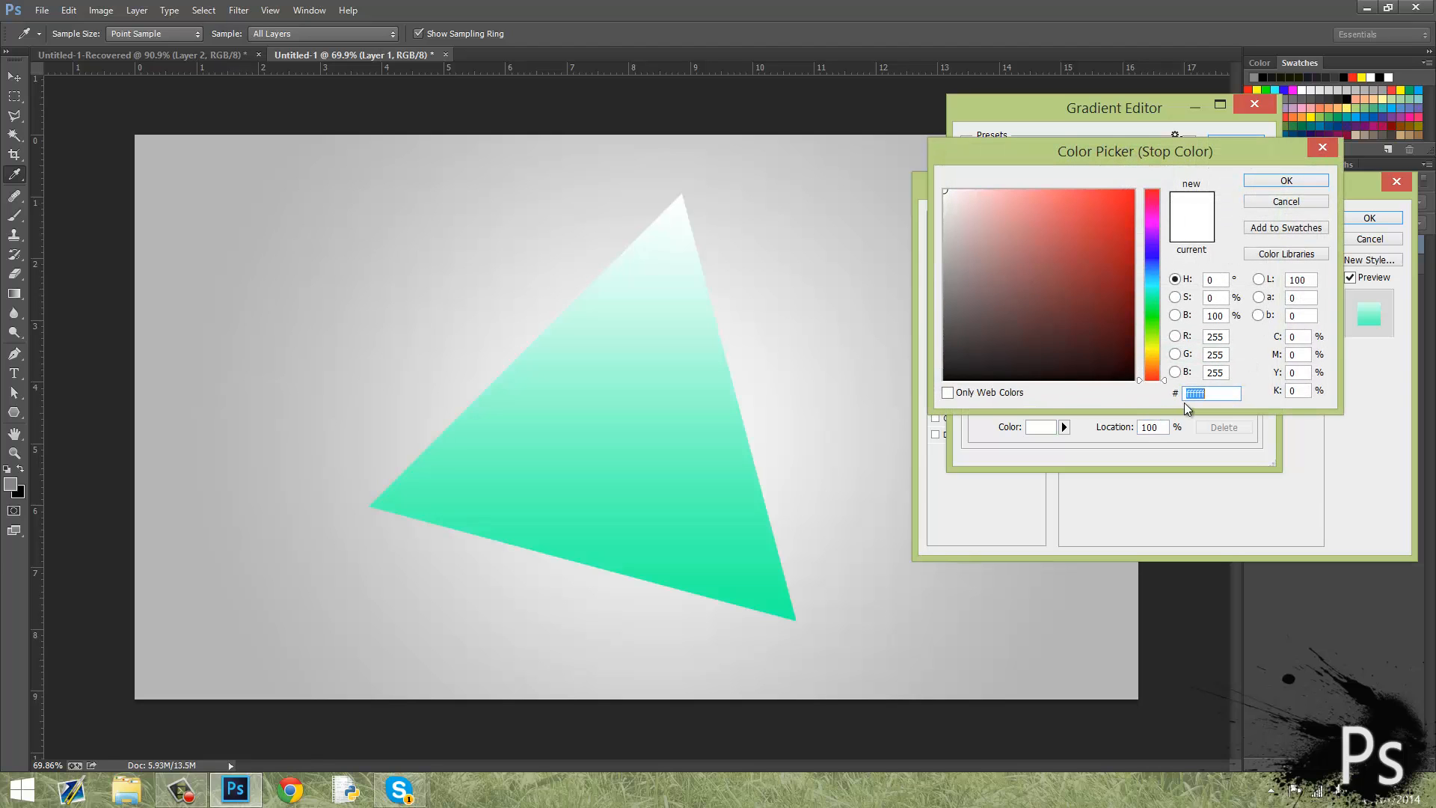
key(ctrl+v)
mouse_move(1122, 218)
mouse_down()
mouse_move(1176, 290)
mouse_move(1152, 251)
mouse_move(1178, 271)
mouse_move(1164, 309)
mouse_up()
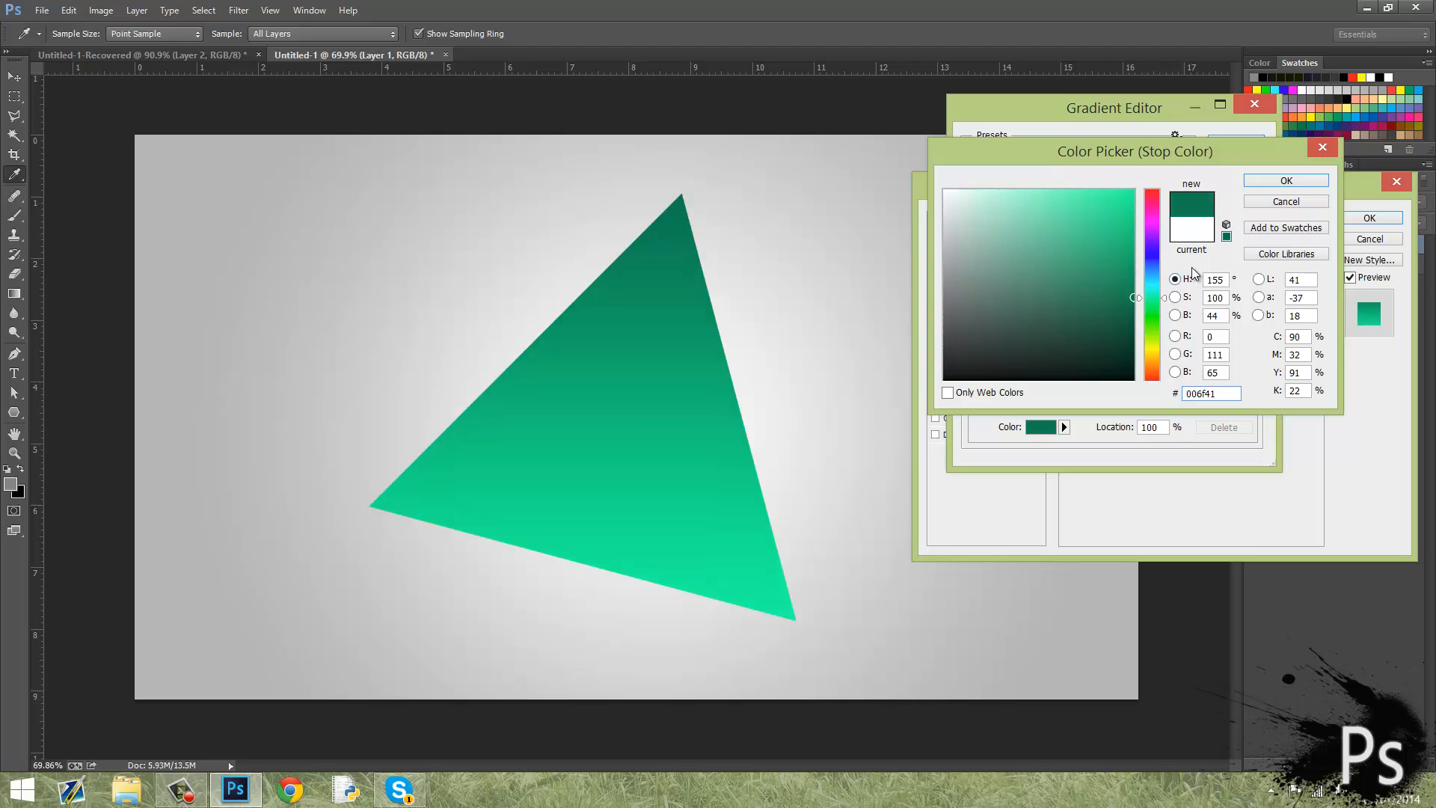
click(1277, 181)
click(1236, 141)
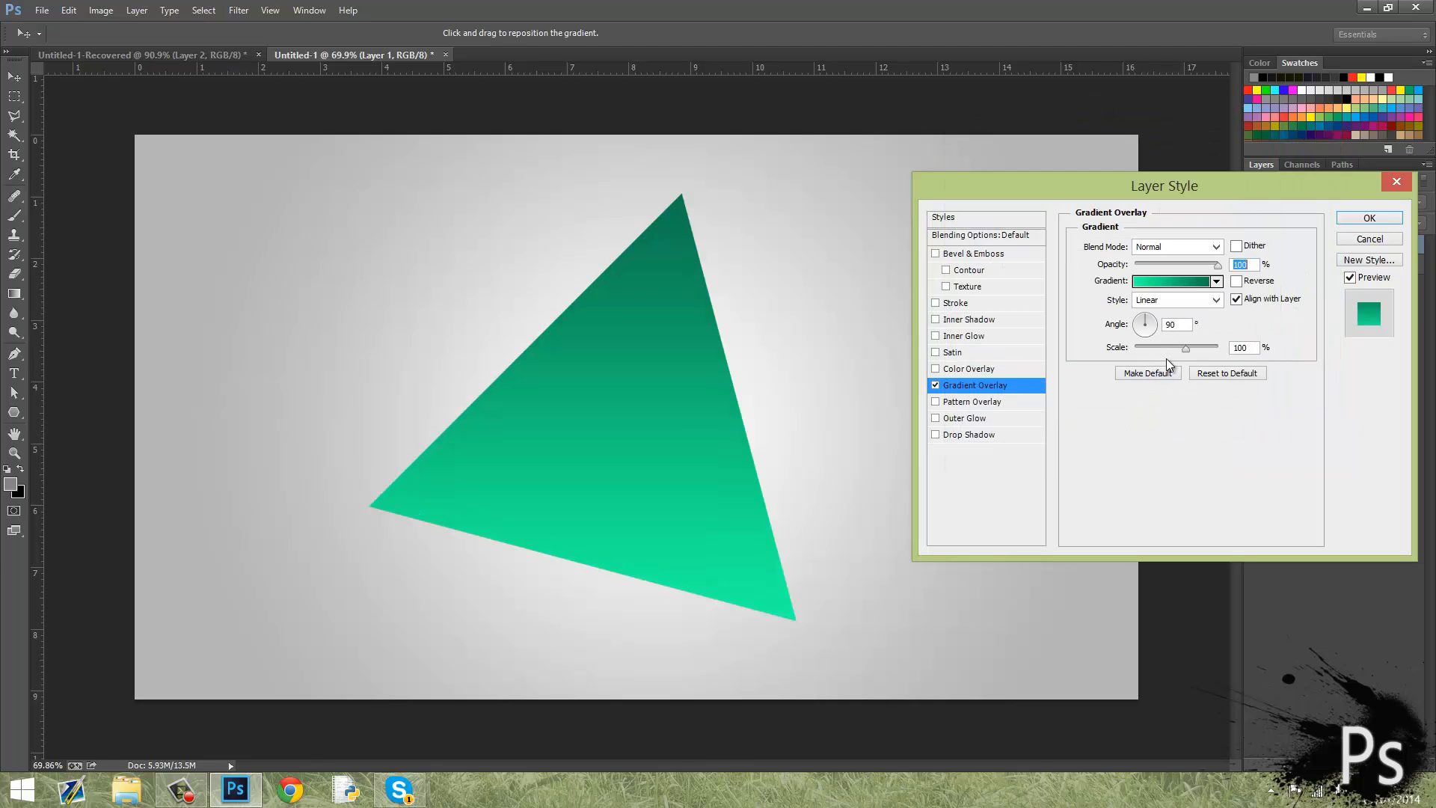
Step: Set the gradient overlay's scale to 150% and shift the gradient within the triangle
drag(1183, 347, 1227, 351)
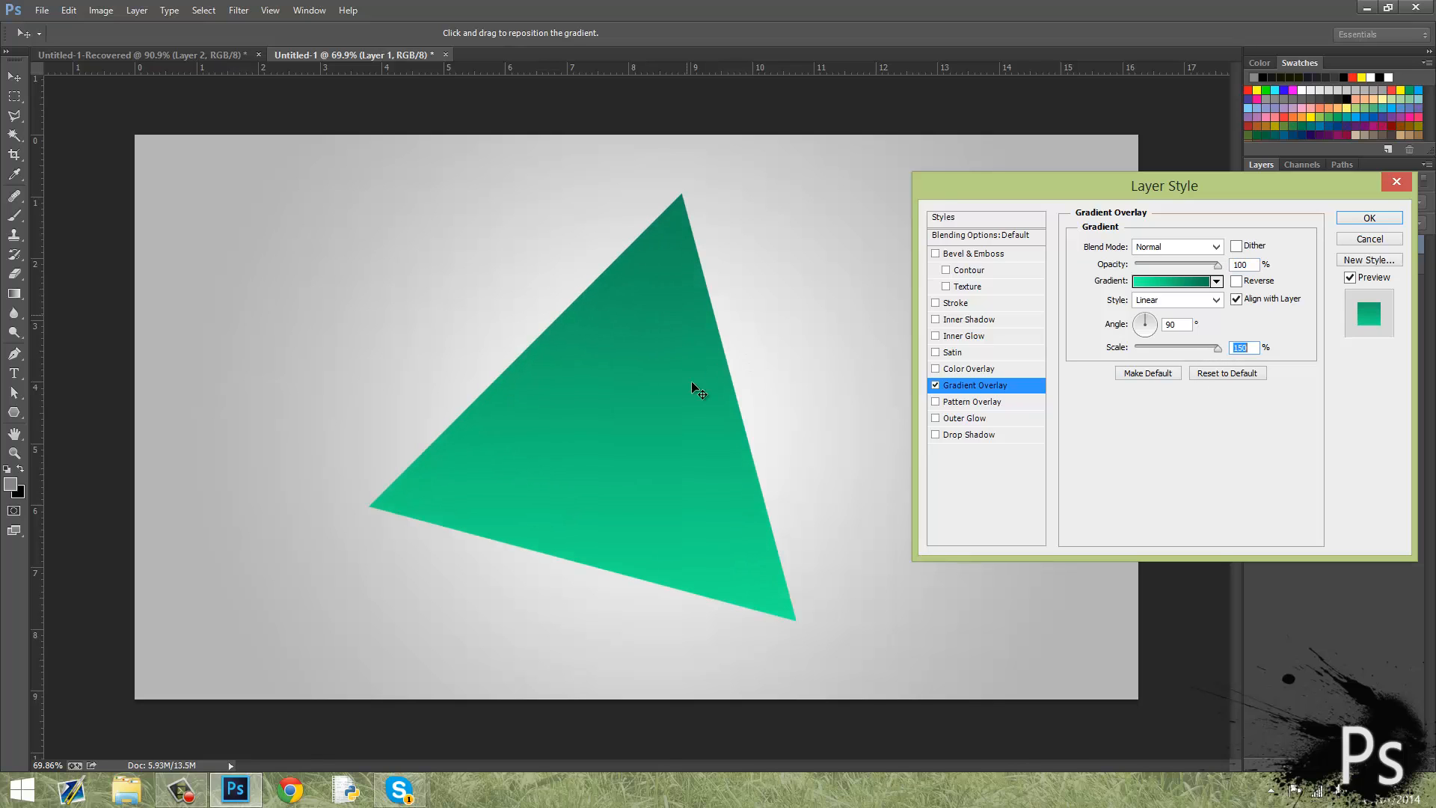
drag(691, 380, 728, 371)
drag(609, 357, 670, 408)
Step: Compare the triangle's look with and without the Color Overlay, leaving the overlay off
click(935, 369)
click(935, 368)
click(936, 369)
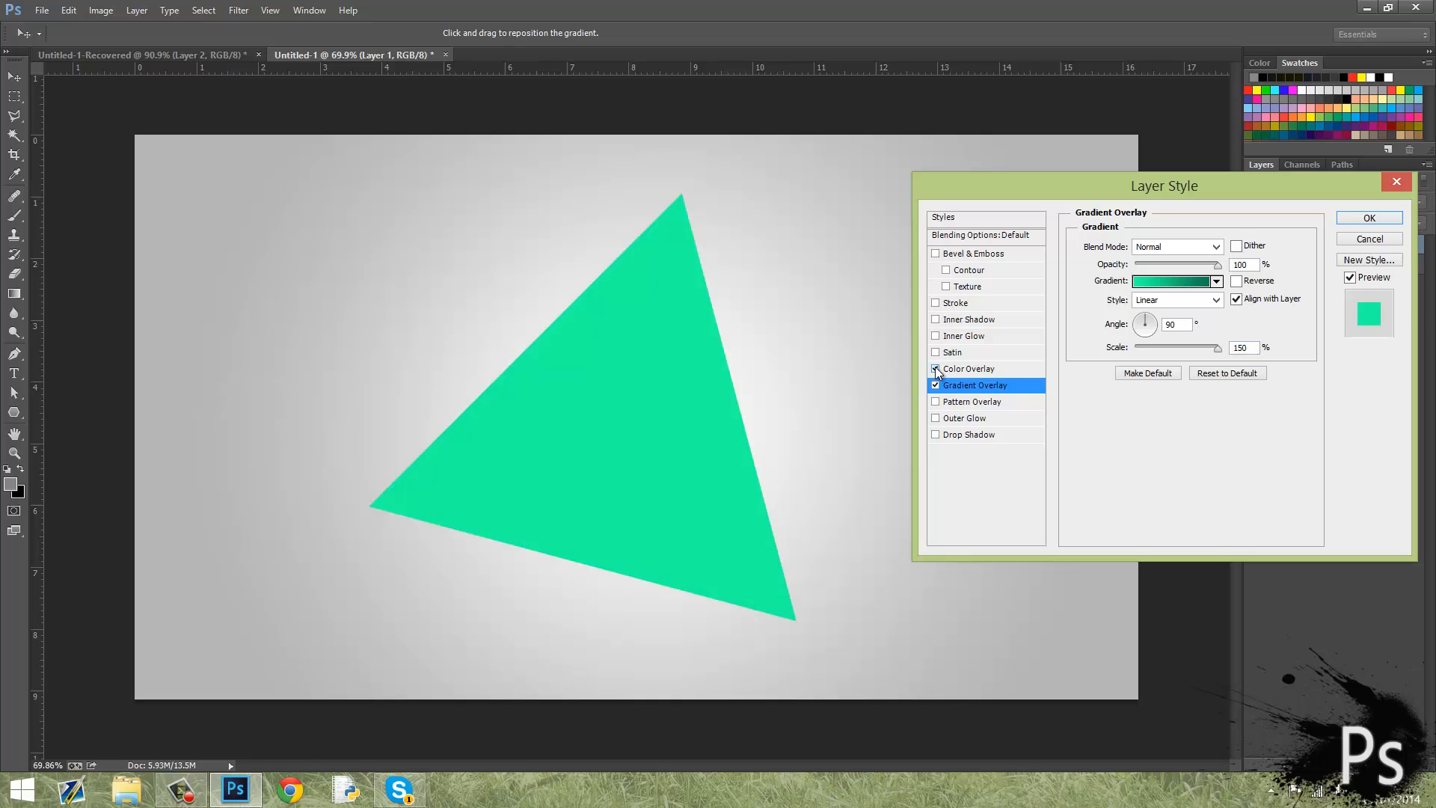
click(935, 369)
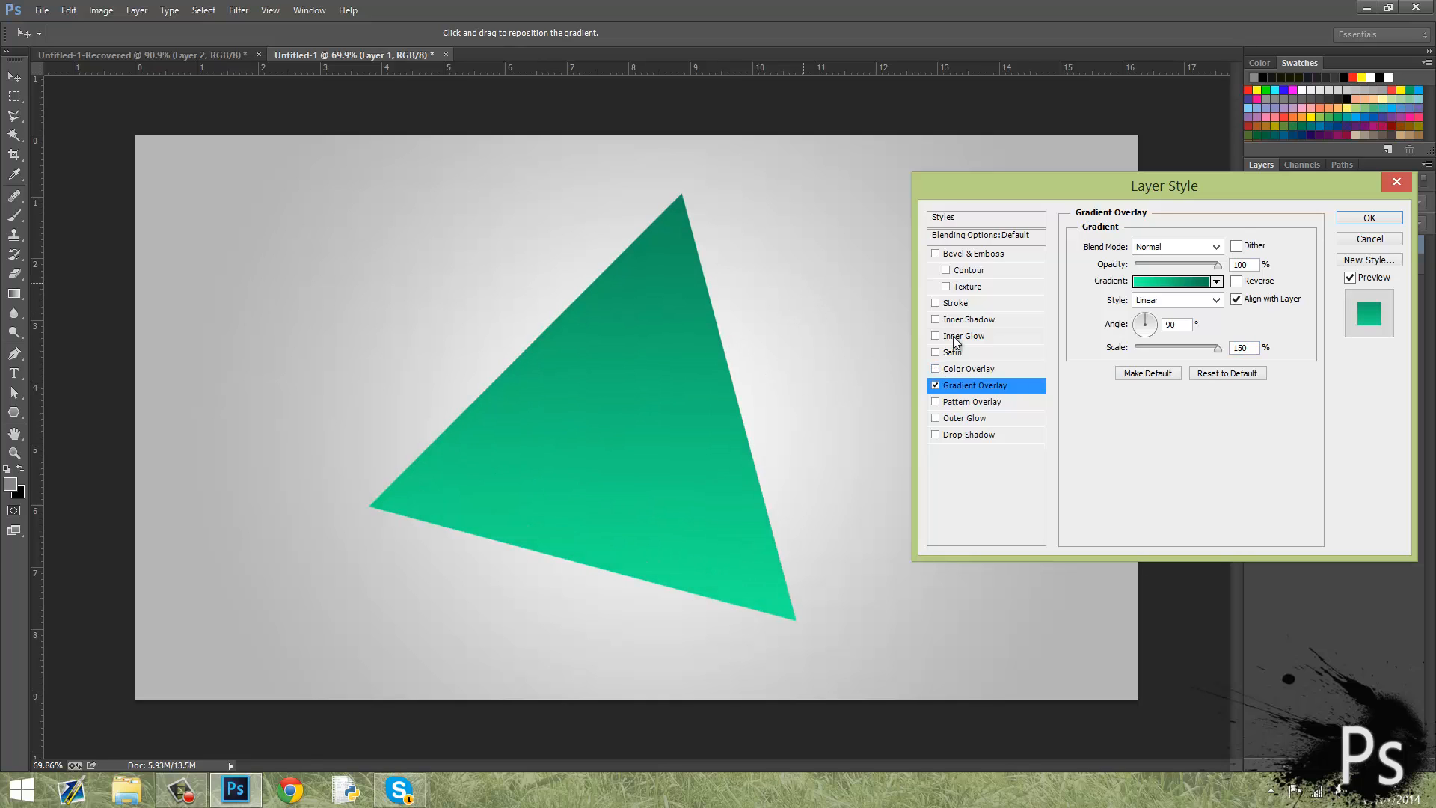
click(935, 369)
click(936, 368)
click(936, 368)
click(935, 368)
Step: Add a black stroke to the triangle and set its size to 8 px
drag(1091, 179, 1039, 176)
click(884, 302)
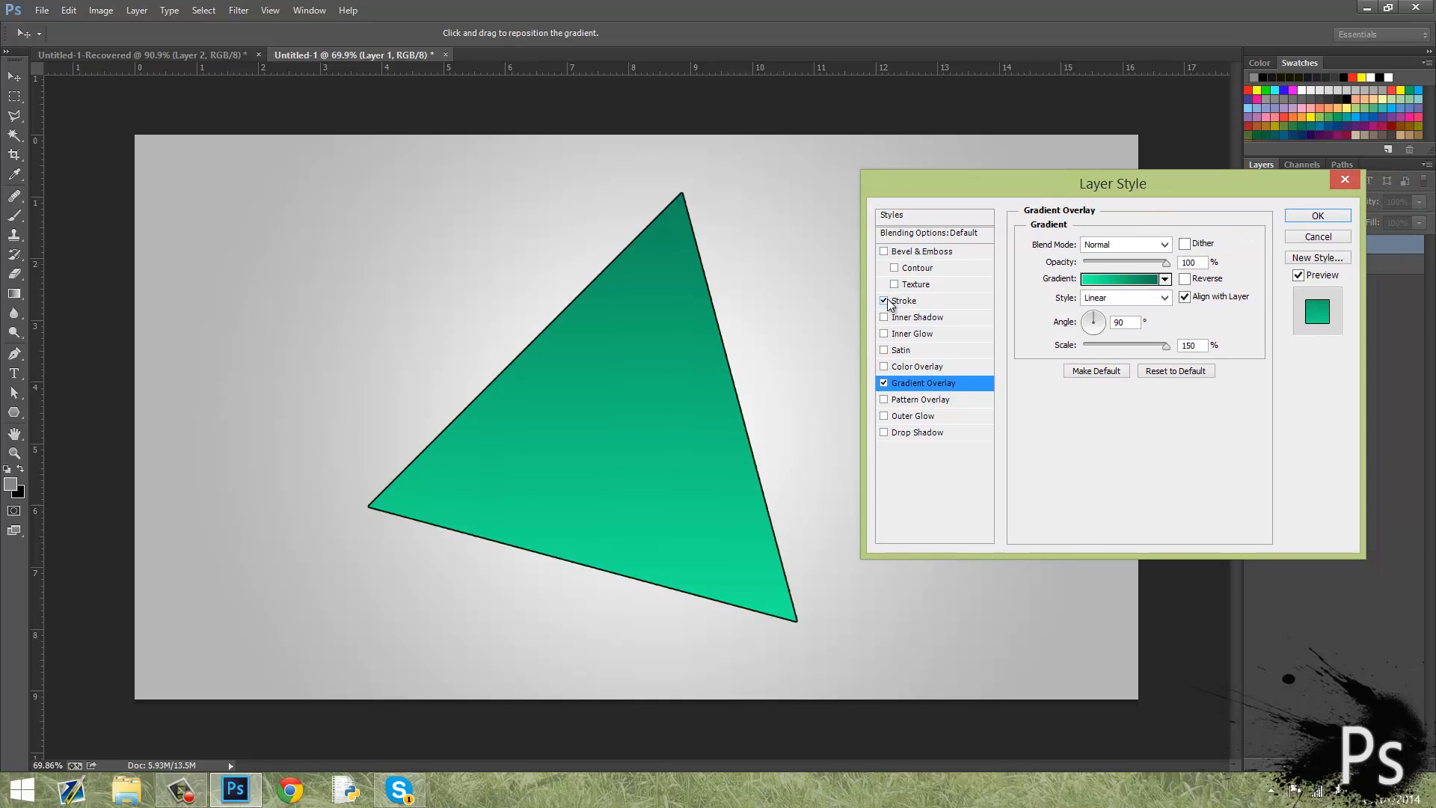
click(912, 305)
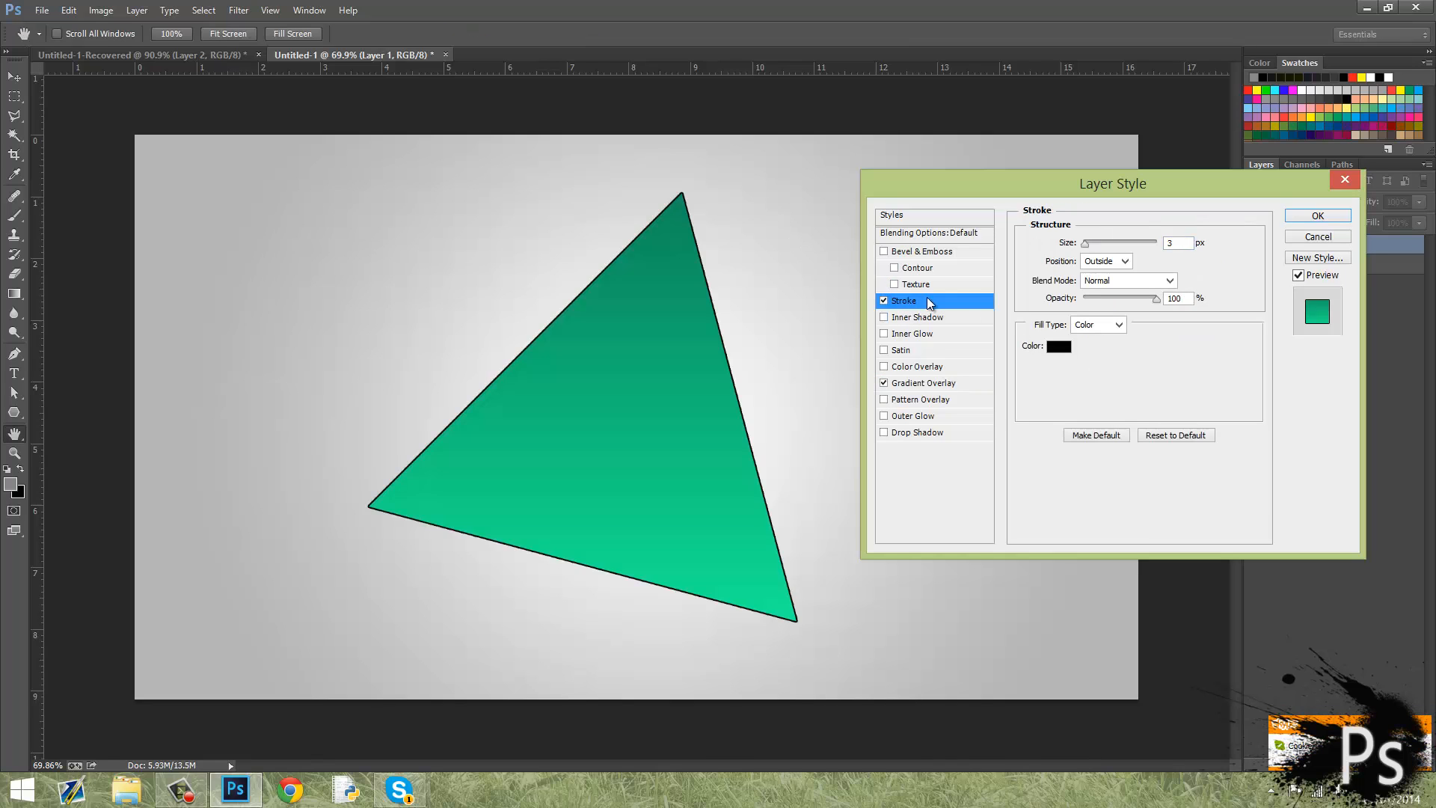
drag(1123, 177, 1026, 204)
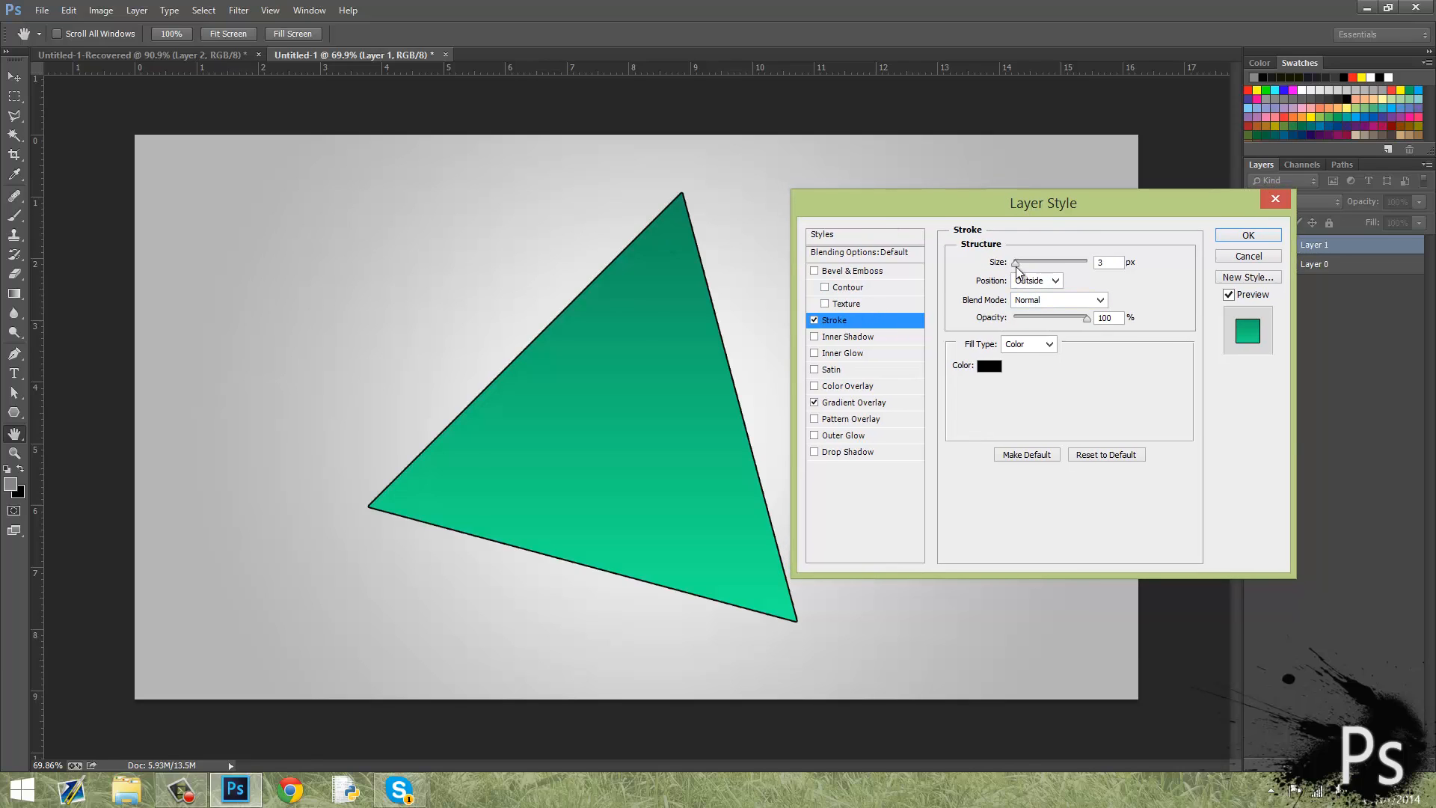
mouse_move(1017, 271)
mouse_down()
mouse_move(1038, 271)
mouse_move(1021, 271)
mouse_up()
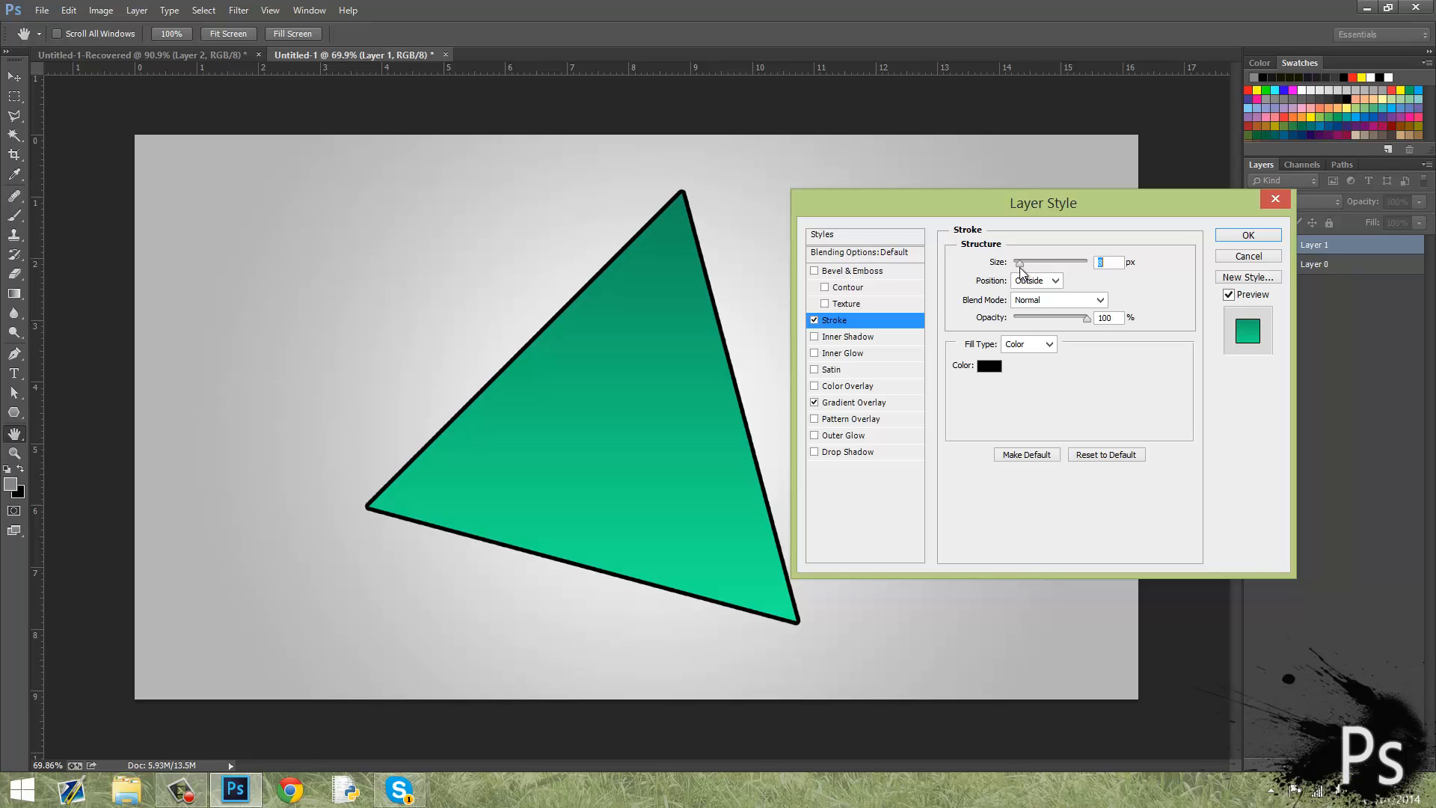
Step: Try the Center stroke position and set the position to Inside
click(1055, 281)
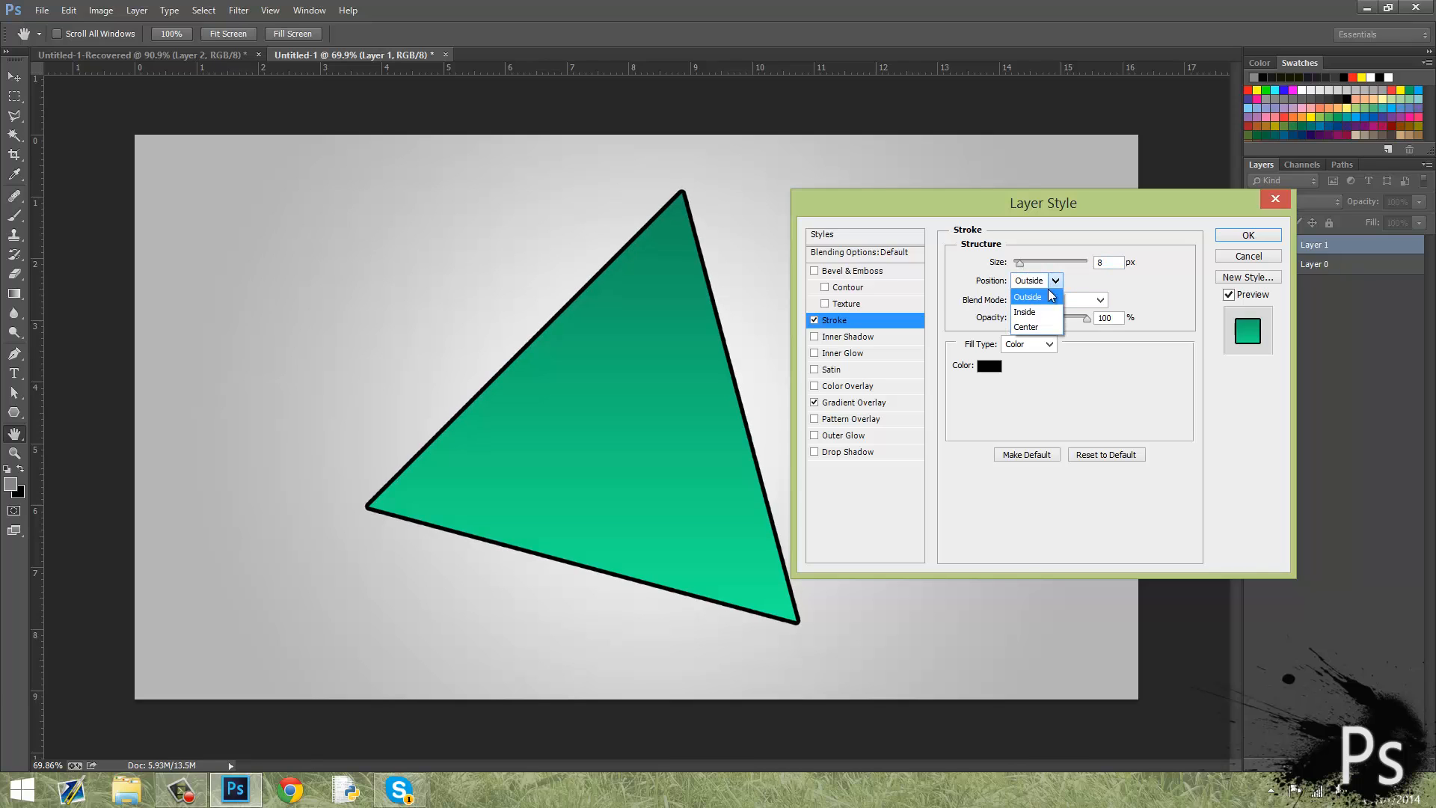
click(1053, 327)
click(1055, 281)
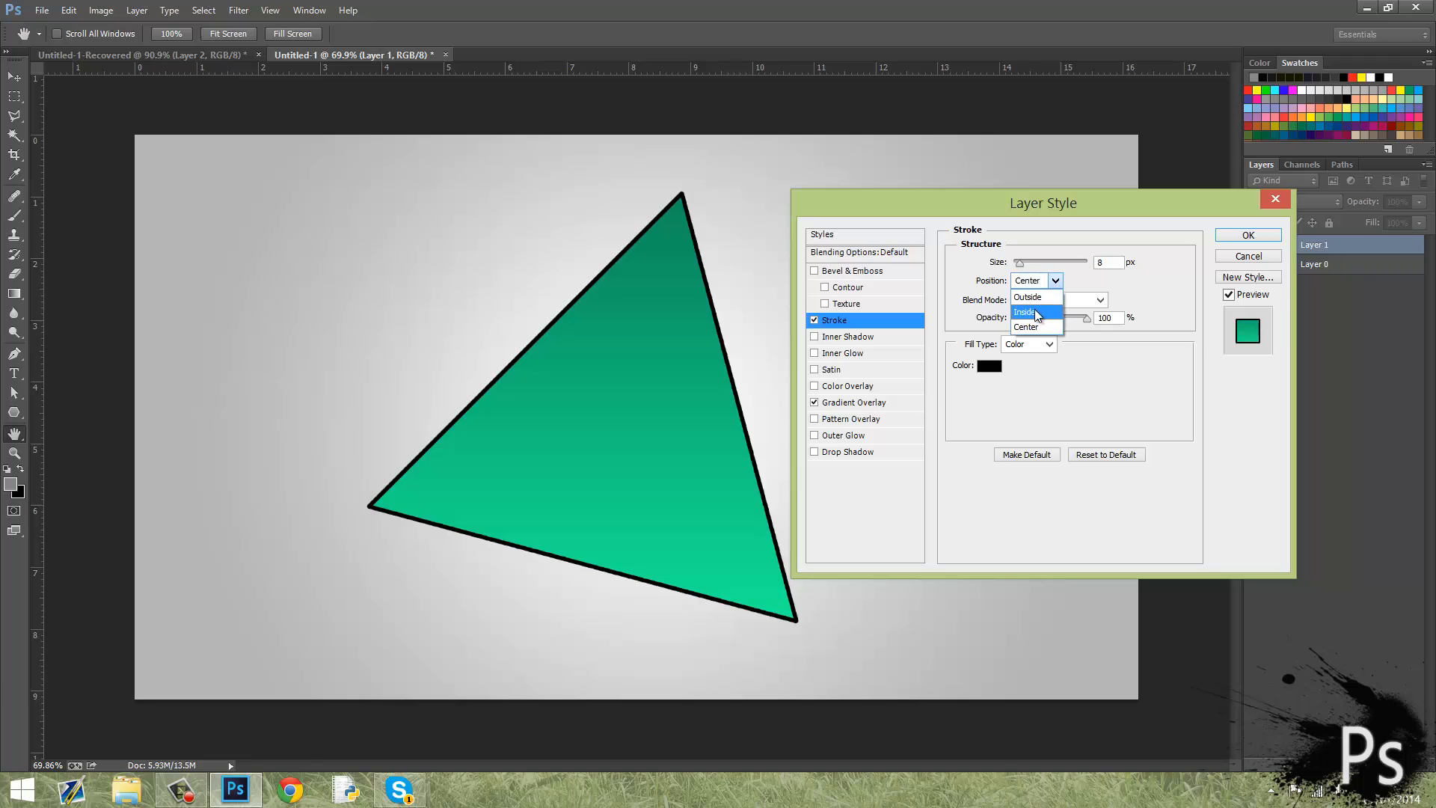
click(1031, 313)
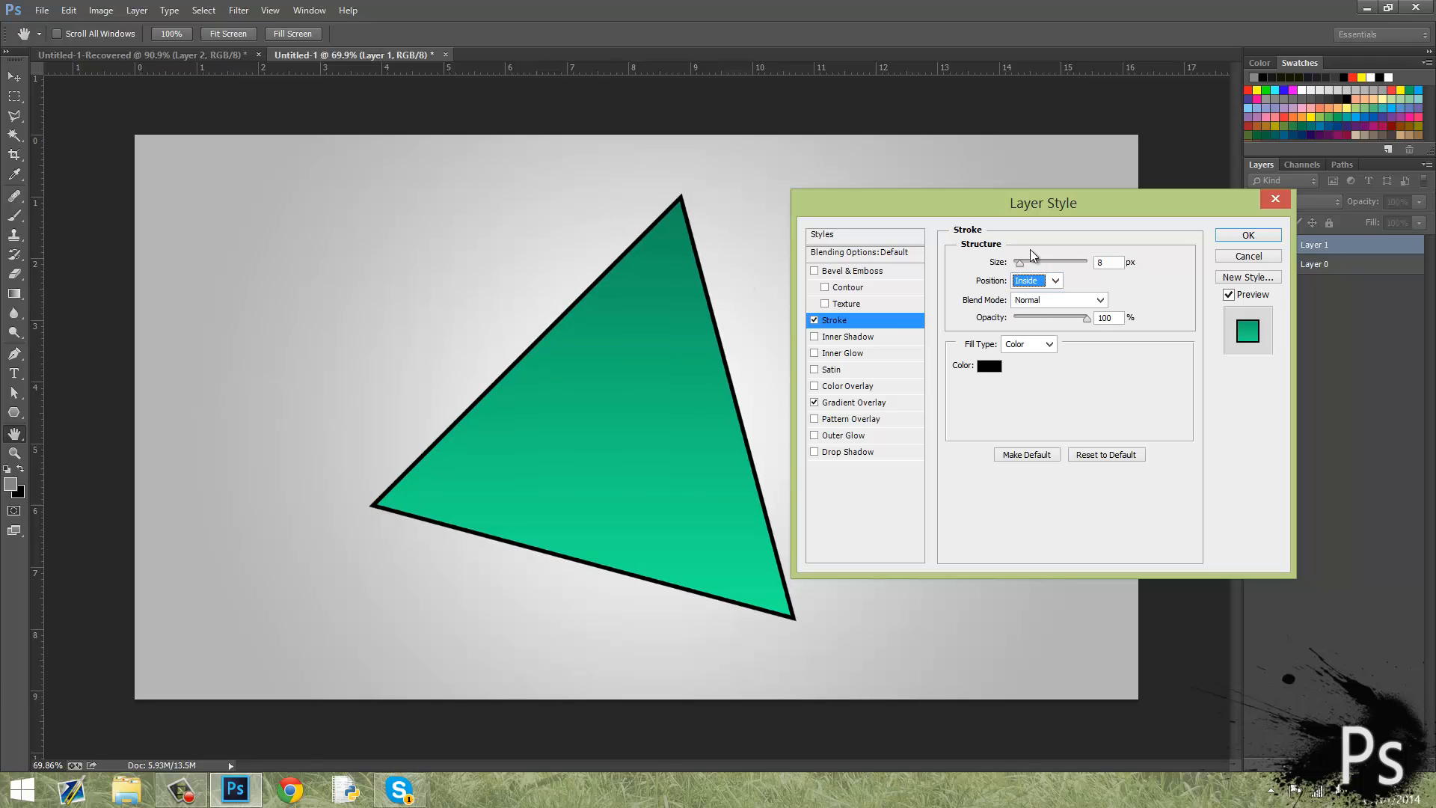
Step: Set the triangle's stroke size to 15 px and apply the layer styles
mouse_move(1020, 267)
mouse_down()
mouse_move(1059, 273)
mouse_move(1021, 281)
mouse_move(1047, 275)
mouse_up()
text(16)
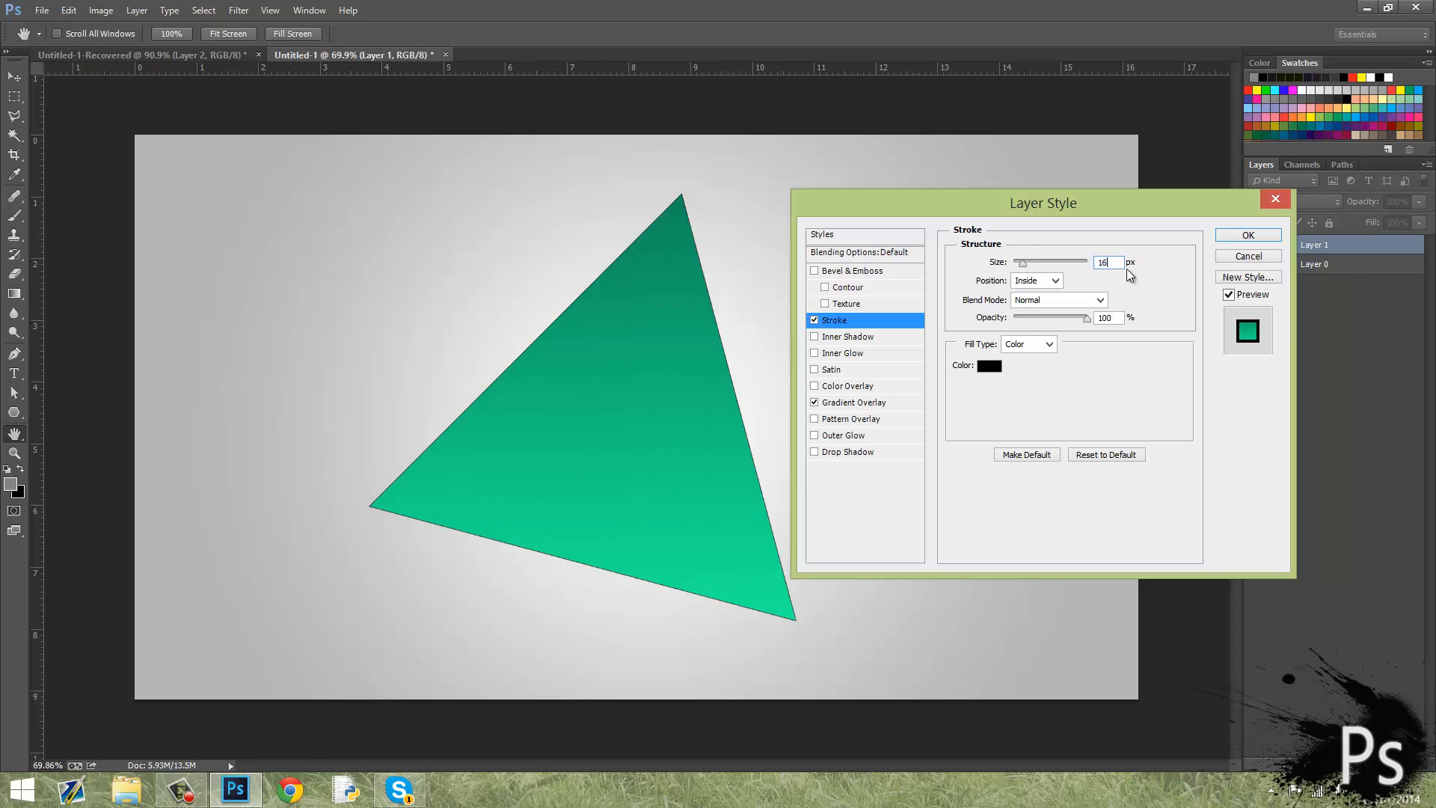
key(Down)
drag(1028, 214, 1102, 219)
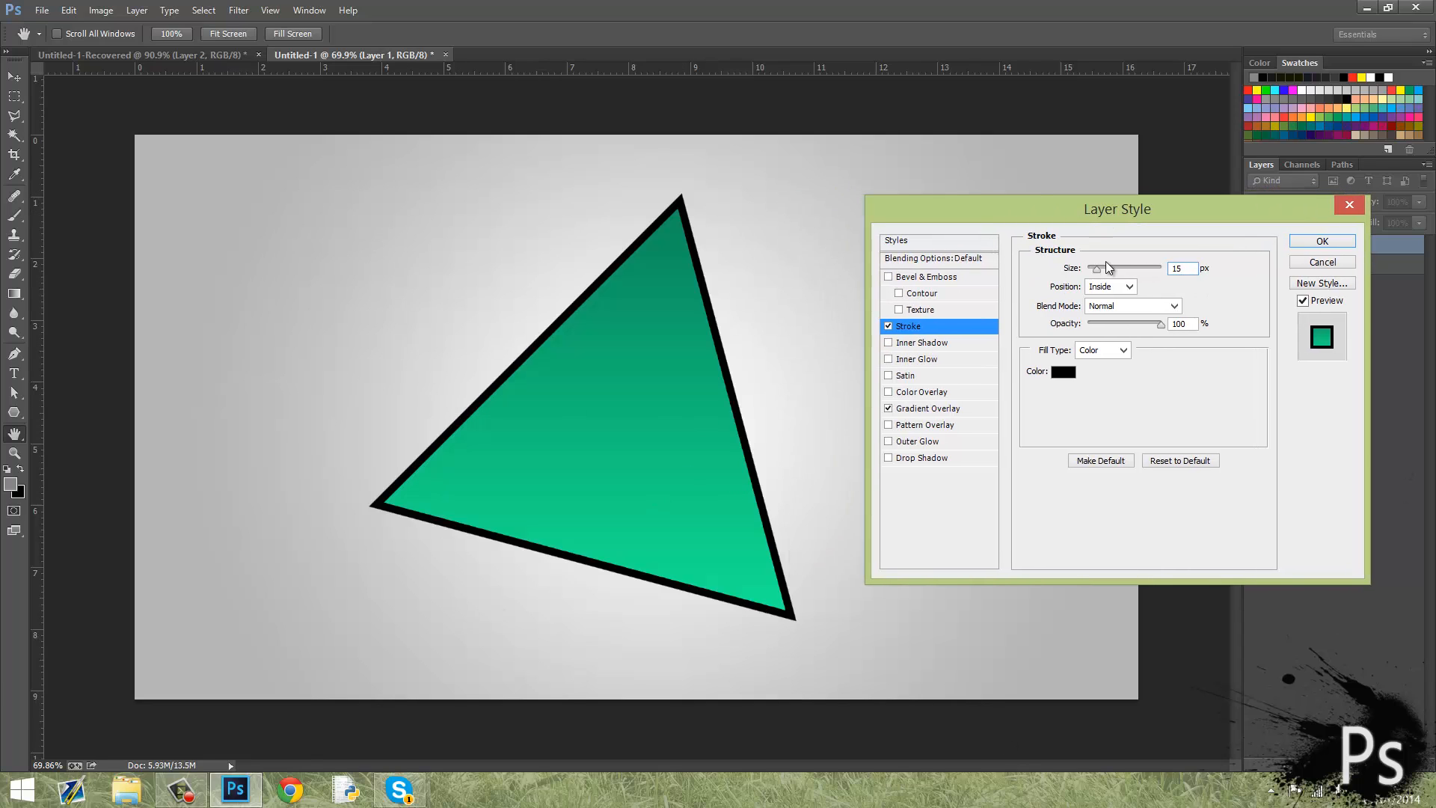
drag(1097, 275, 1107, 275)
click(1337, 242)
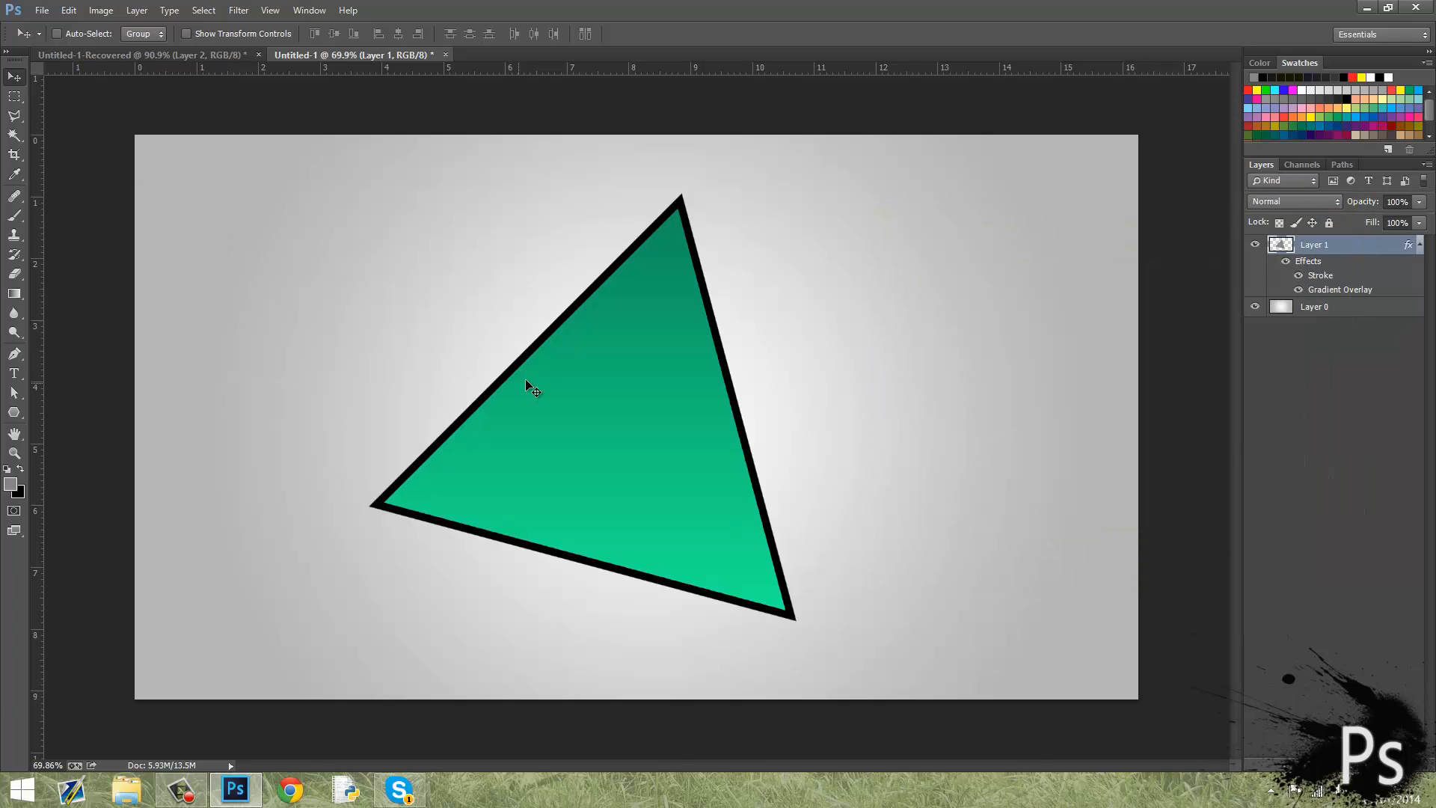
Step: Nudge the triangle slightly down and right, and place a three-letter first name in capitals in 71 pt Airstrike across its upper left edge
drag(623, 406, 632, 419)
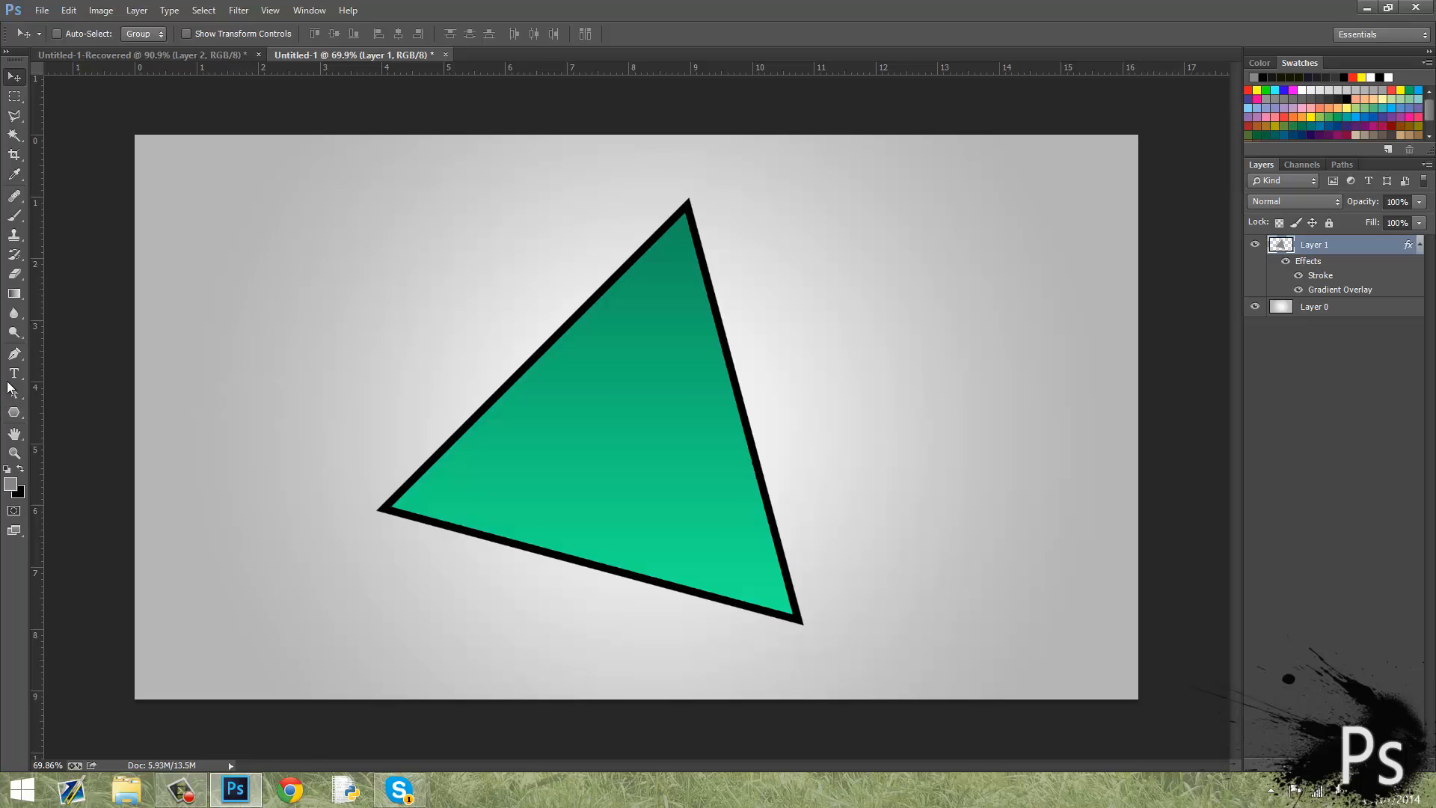
click(237, 416)
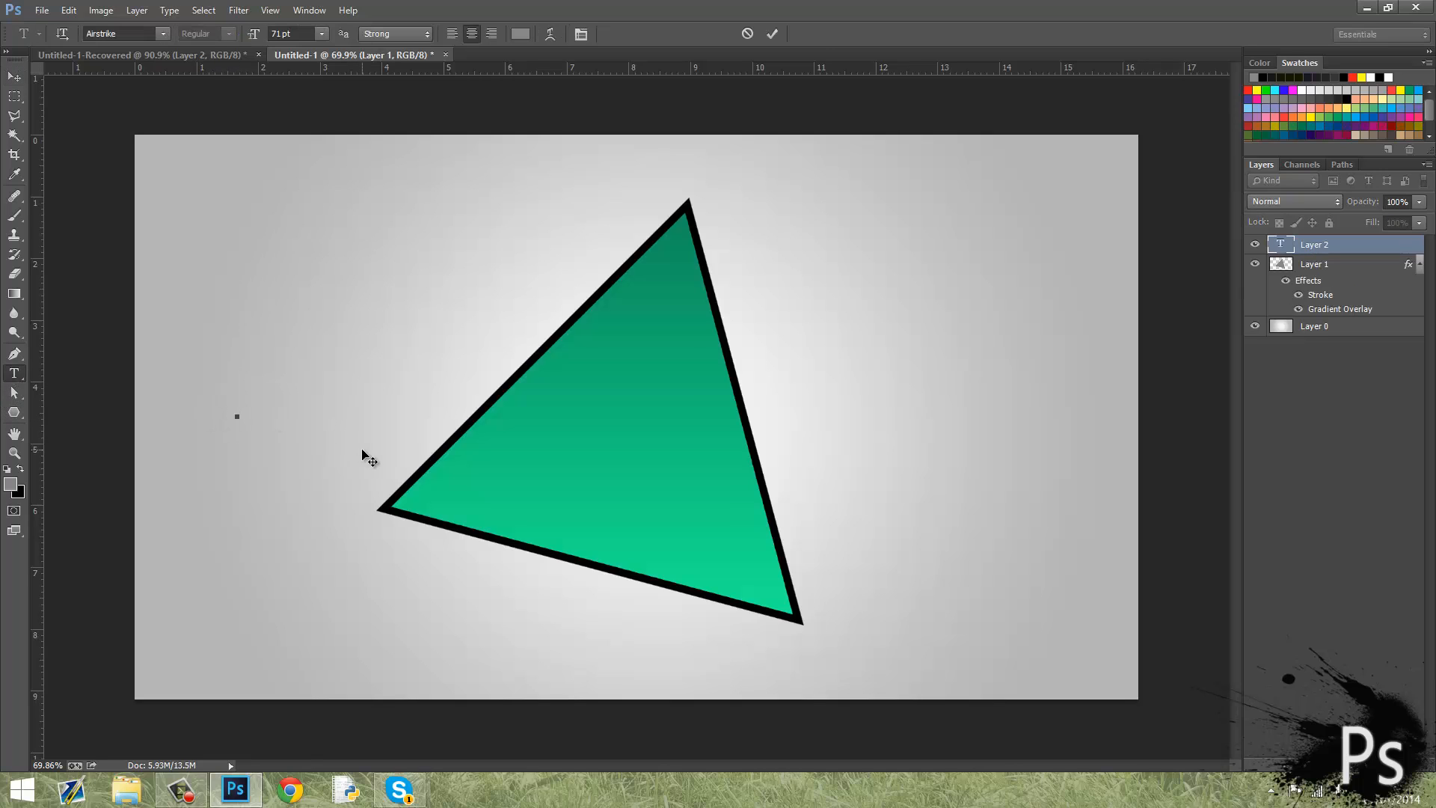
text(BEN)
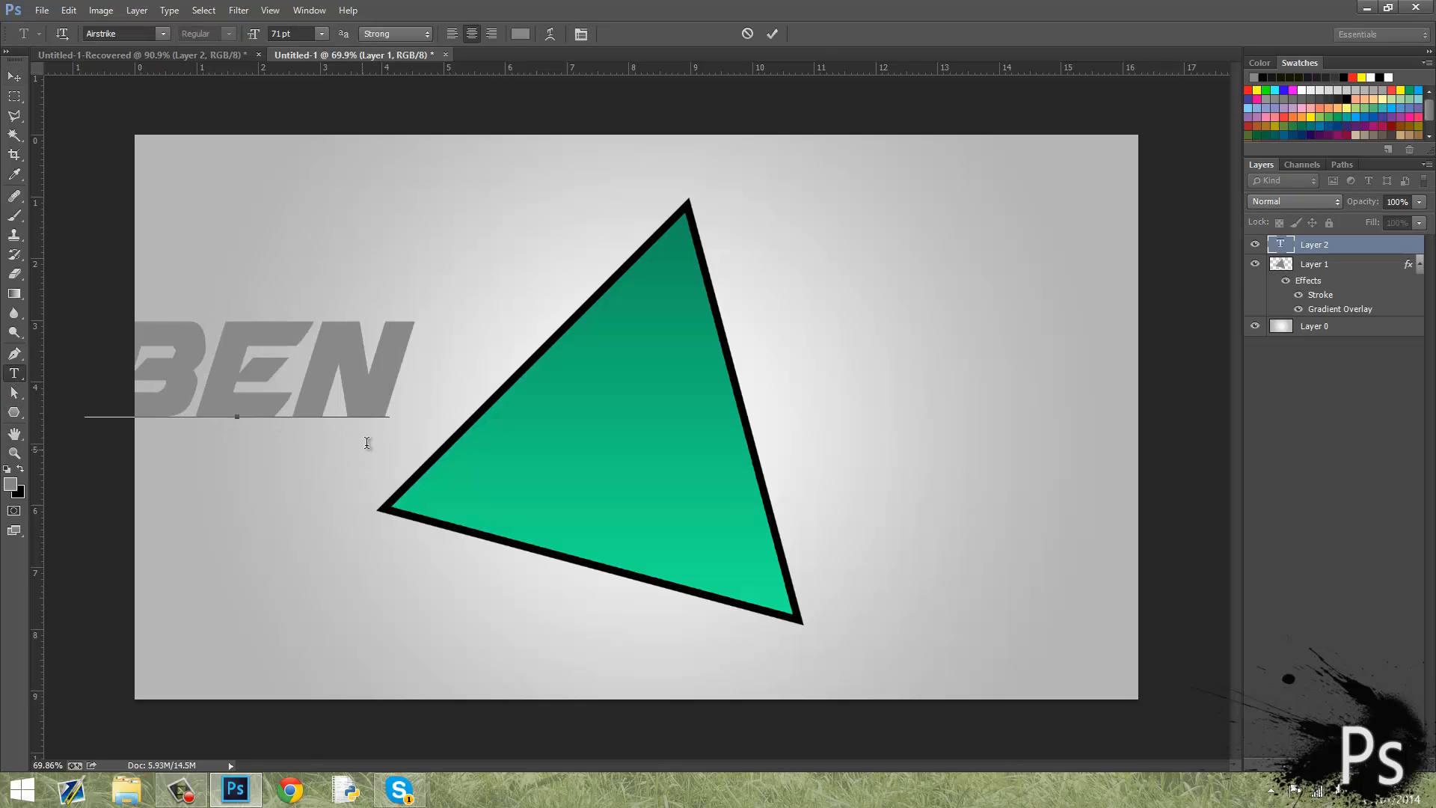
drag(288, 485, 410, 400)
Step: Recolour the three-letter name text to black (000000) and commit the text
click(162, 34)
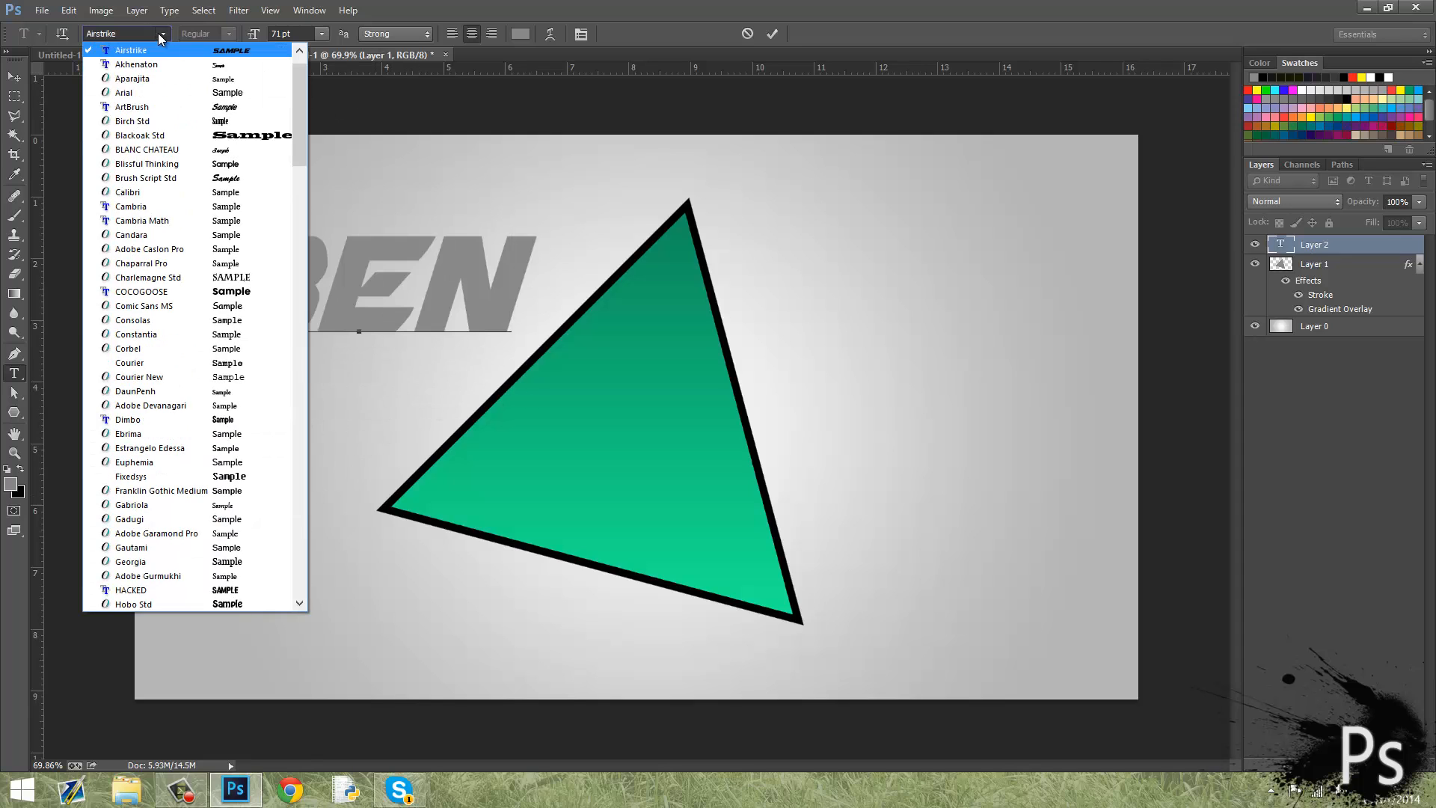
click(162, 34)
drag(507, 263, 184, 271)
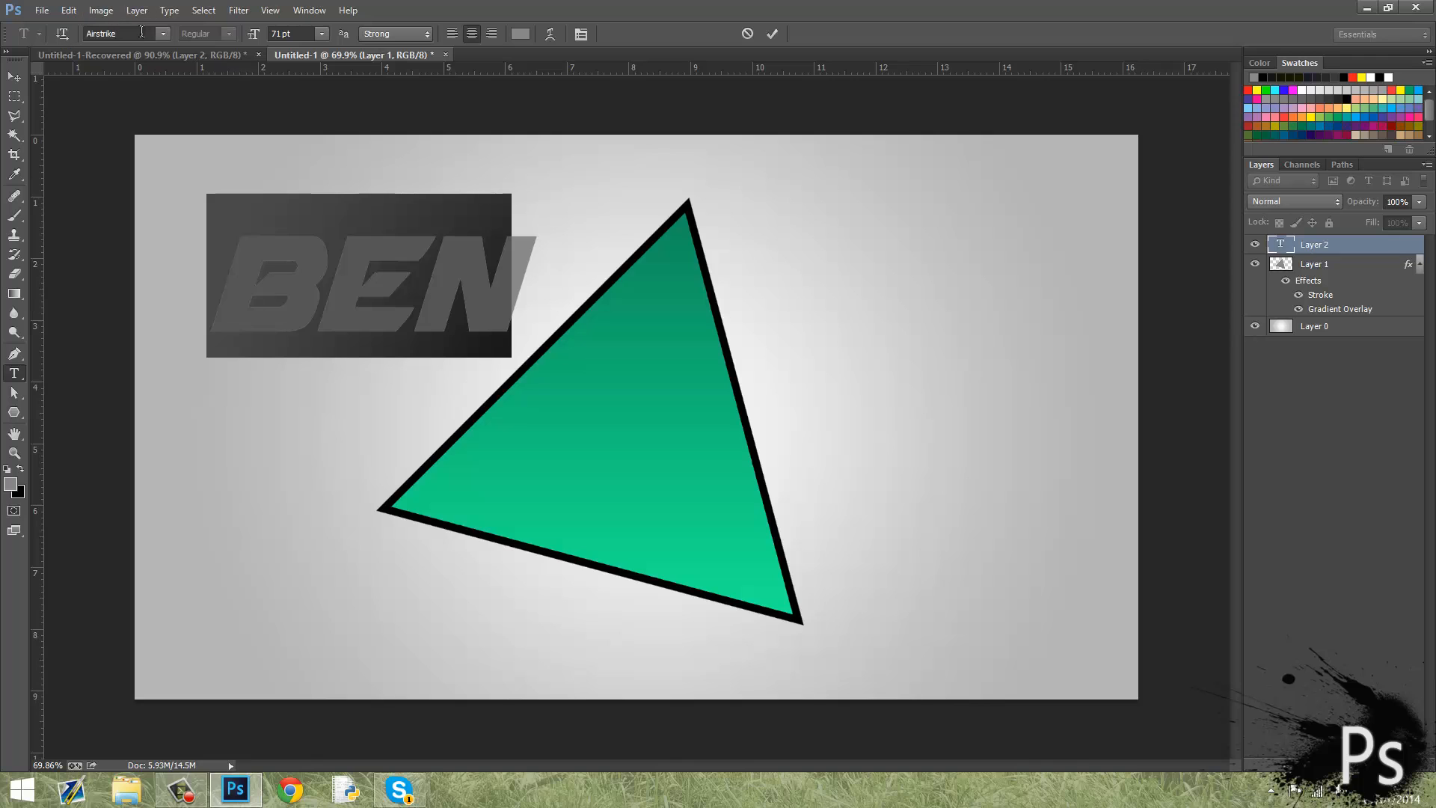
click(527, 33)
text(000000)
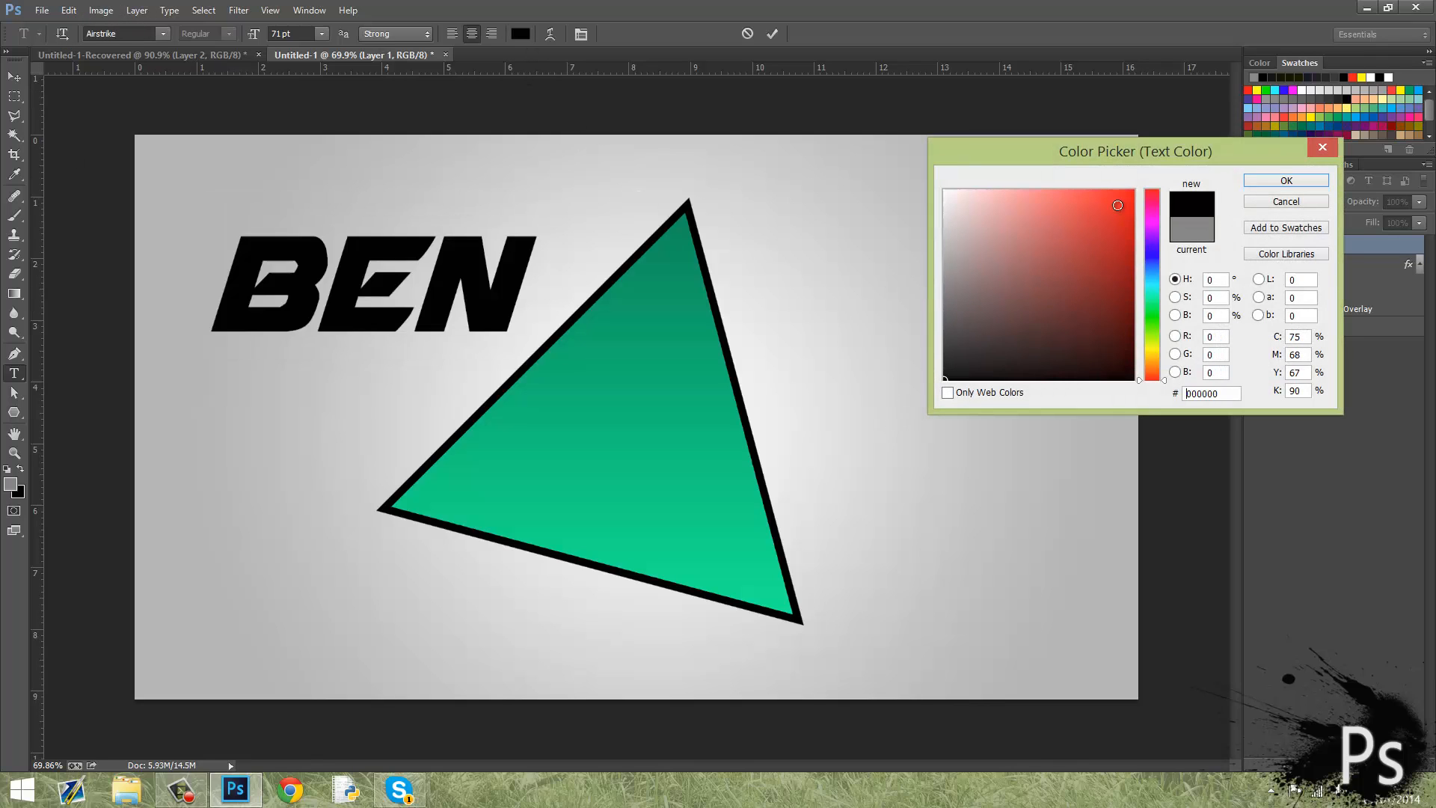
click(1306, 182)
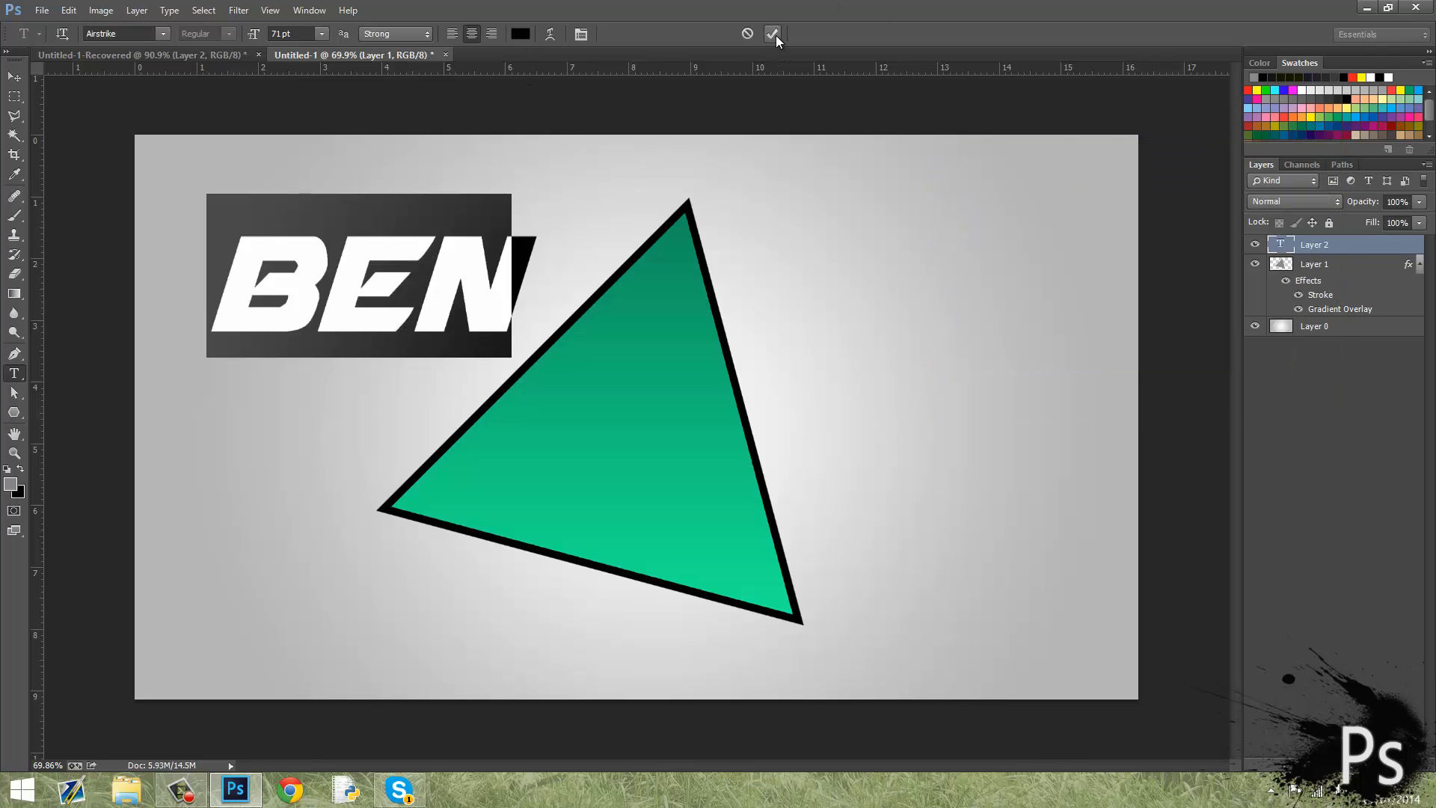
click(773, 34)
Step: Move the lettering across the lower half of the triangle, scale it to about 117%, and nudge it slightly up and left
key(v)
drag(383, 308, 610, 475)
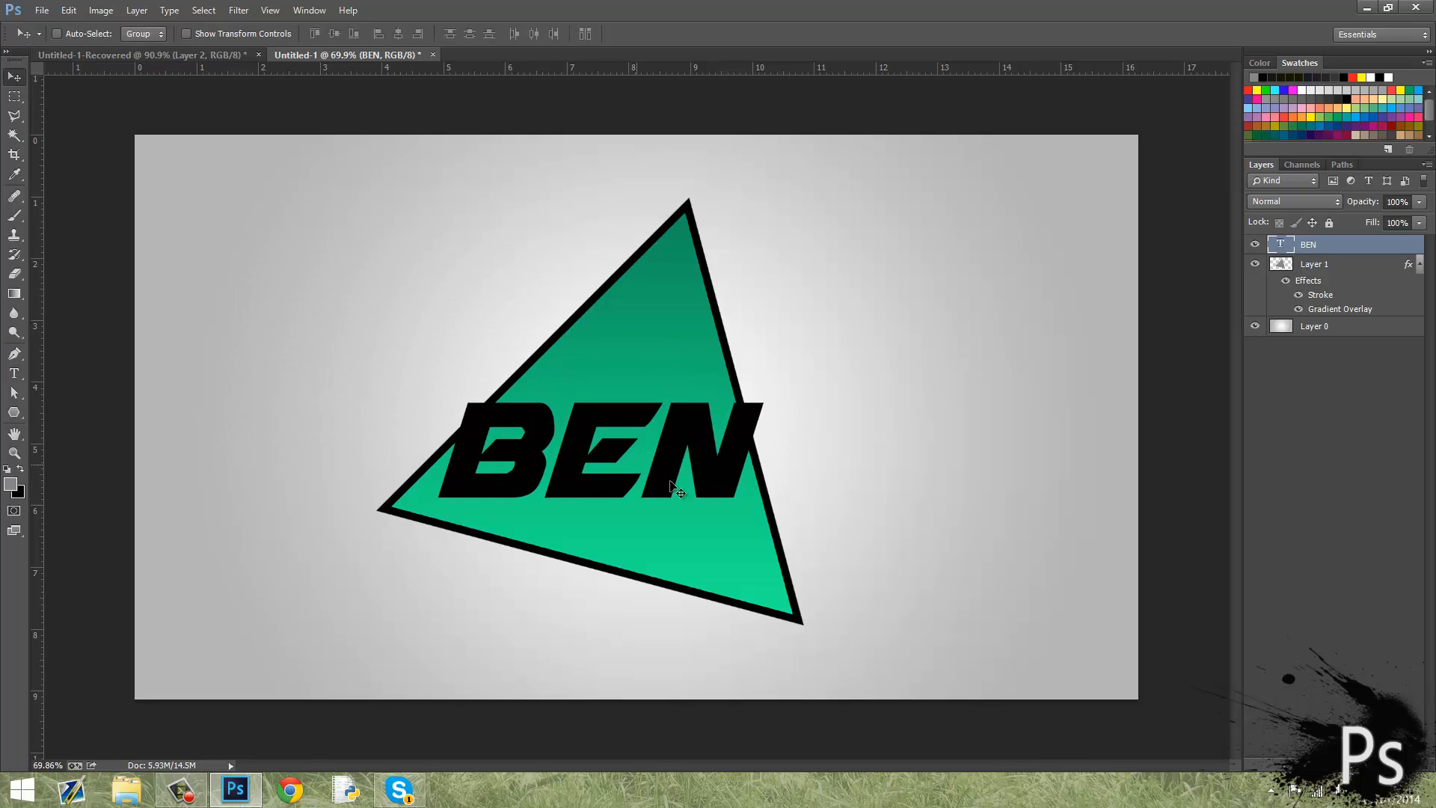
key(ctrl+t)
drag(770, 530, 826, 557)
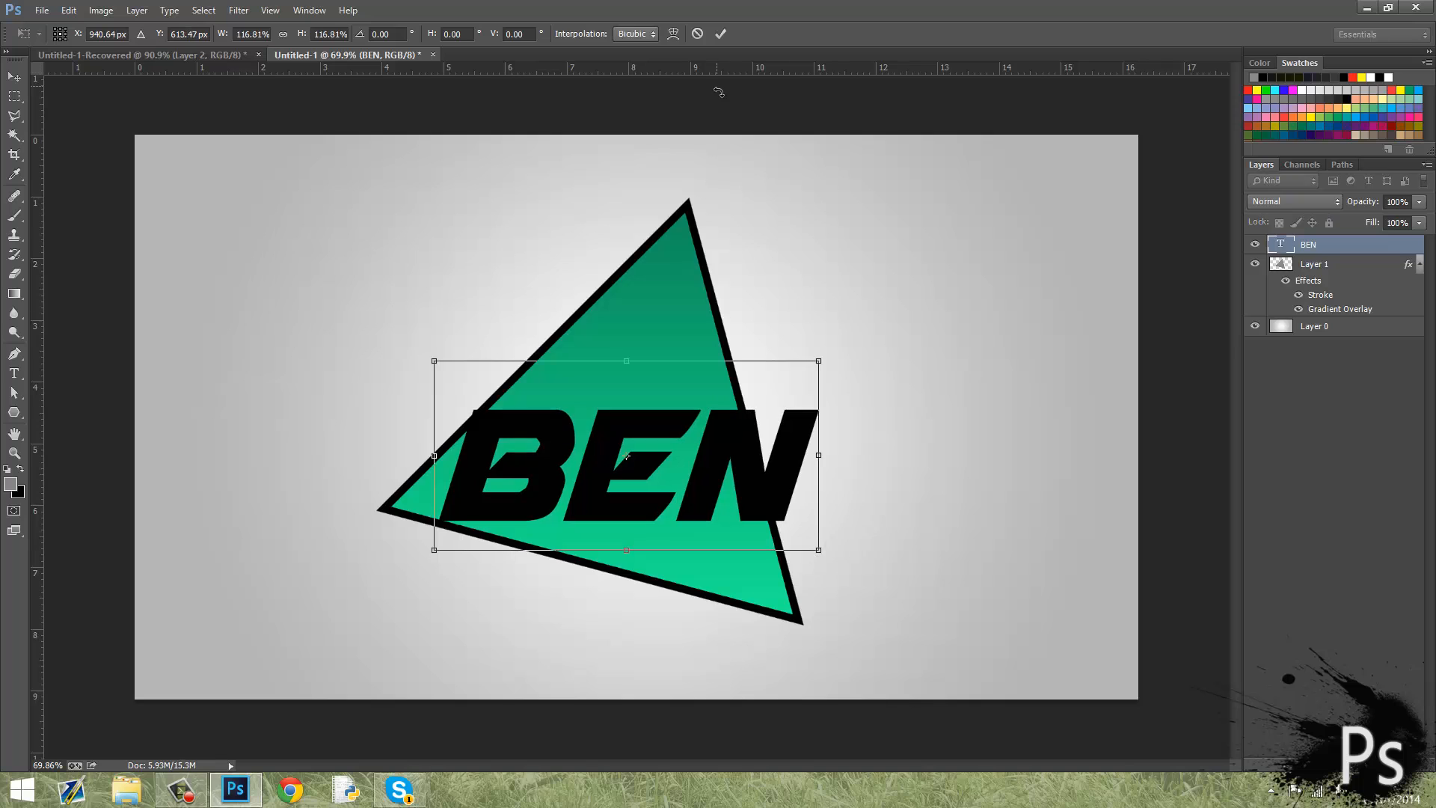
click(722, 33)
mouse_move(687, 452)
mouse_down()
mouse_move(670, 455)
mouse_move(671, 431)
mouse_up()
Step: Examine how the lettering sits over the triangle's side edges, both close up and from a distance
scroll(759, 407, down, 3)
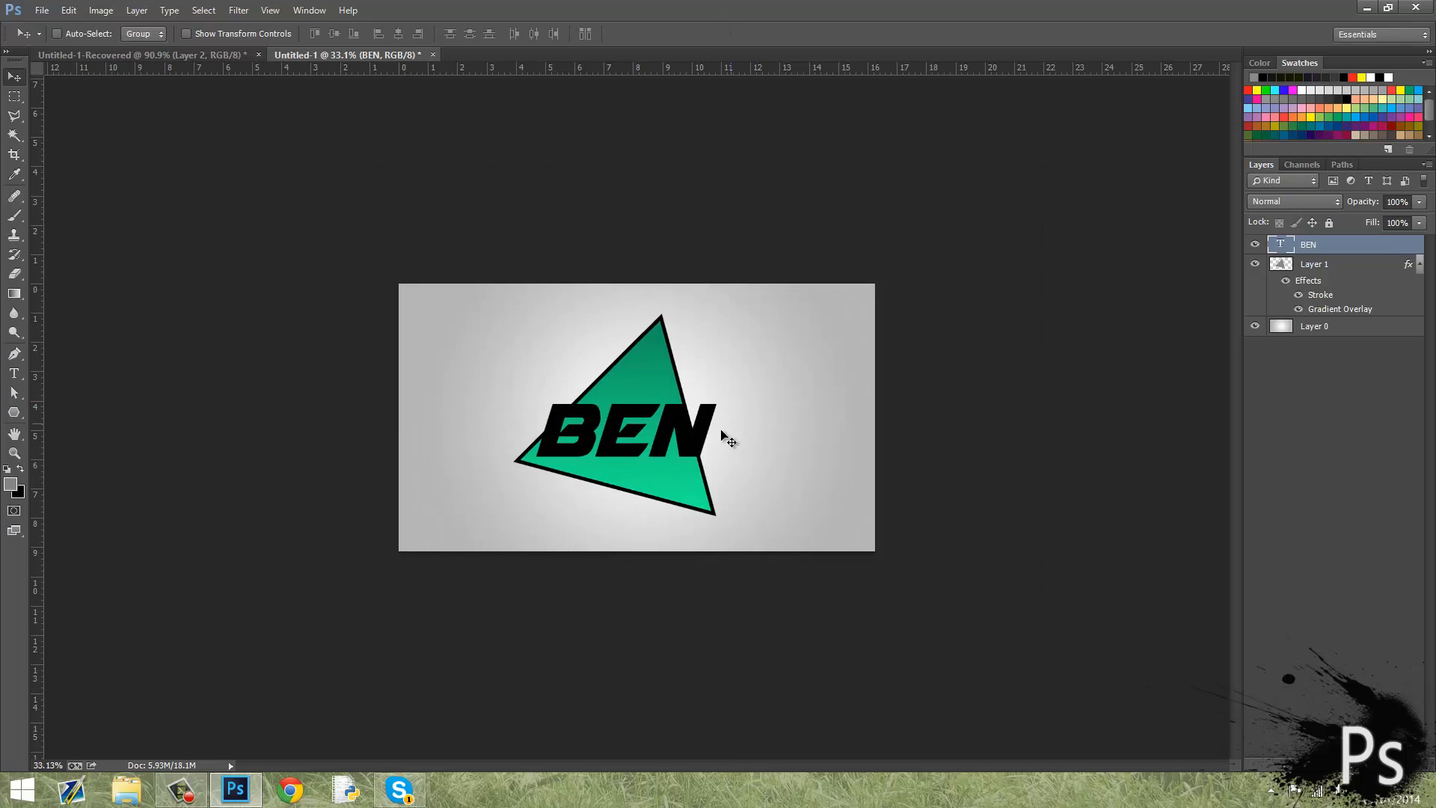
scroll(641, 451, up, 3)
scroll(673, 374, down, 1)
scroll(699, 292, up, 1)
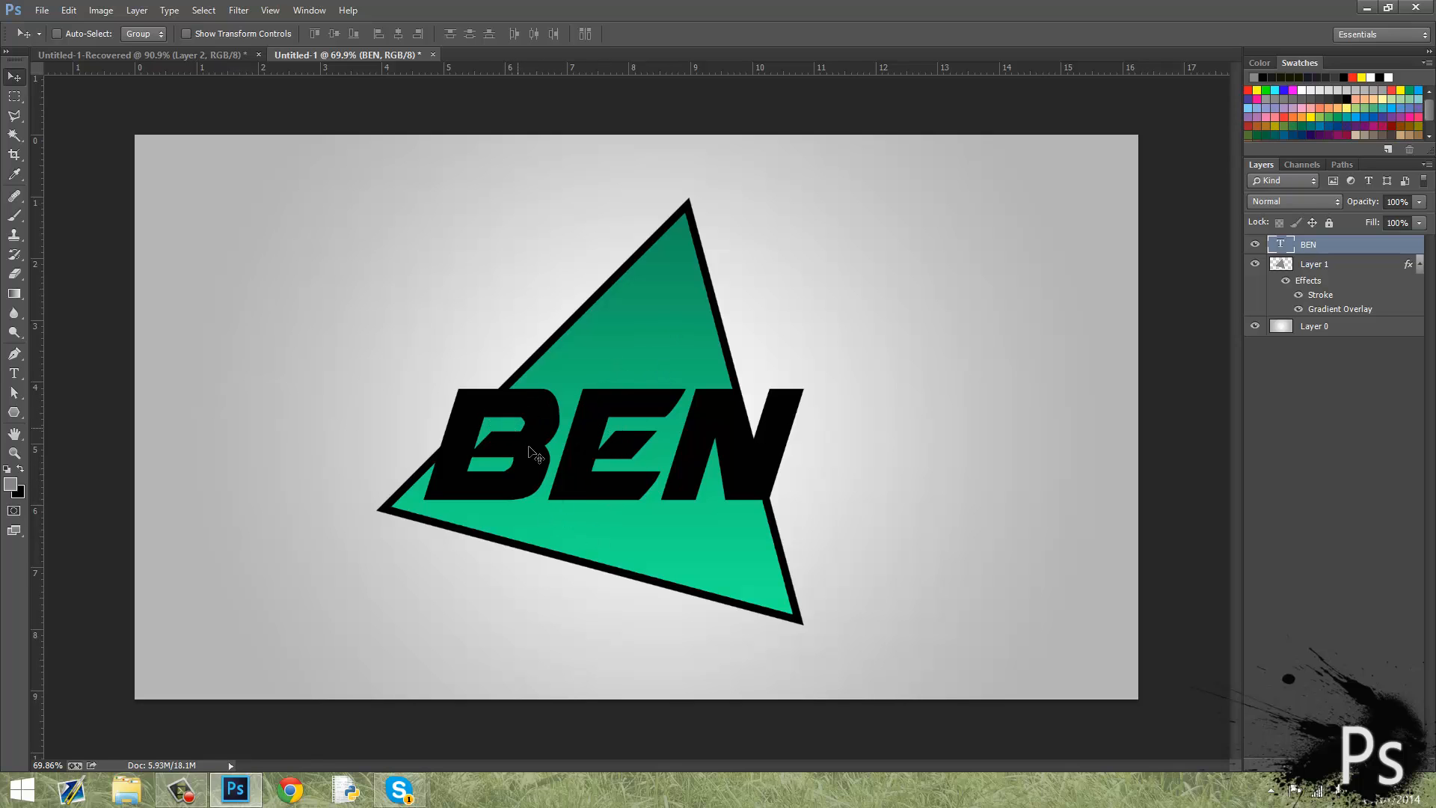
scroll(811, 445, up, 5)
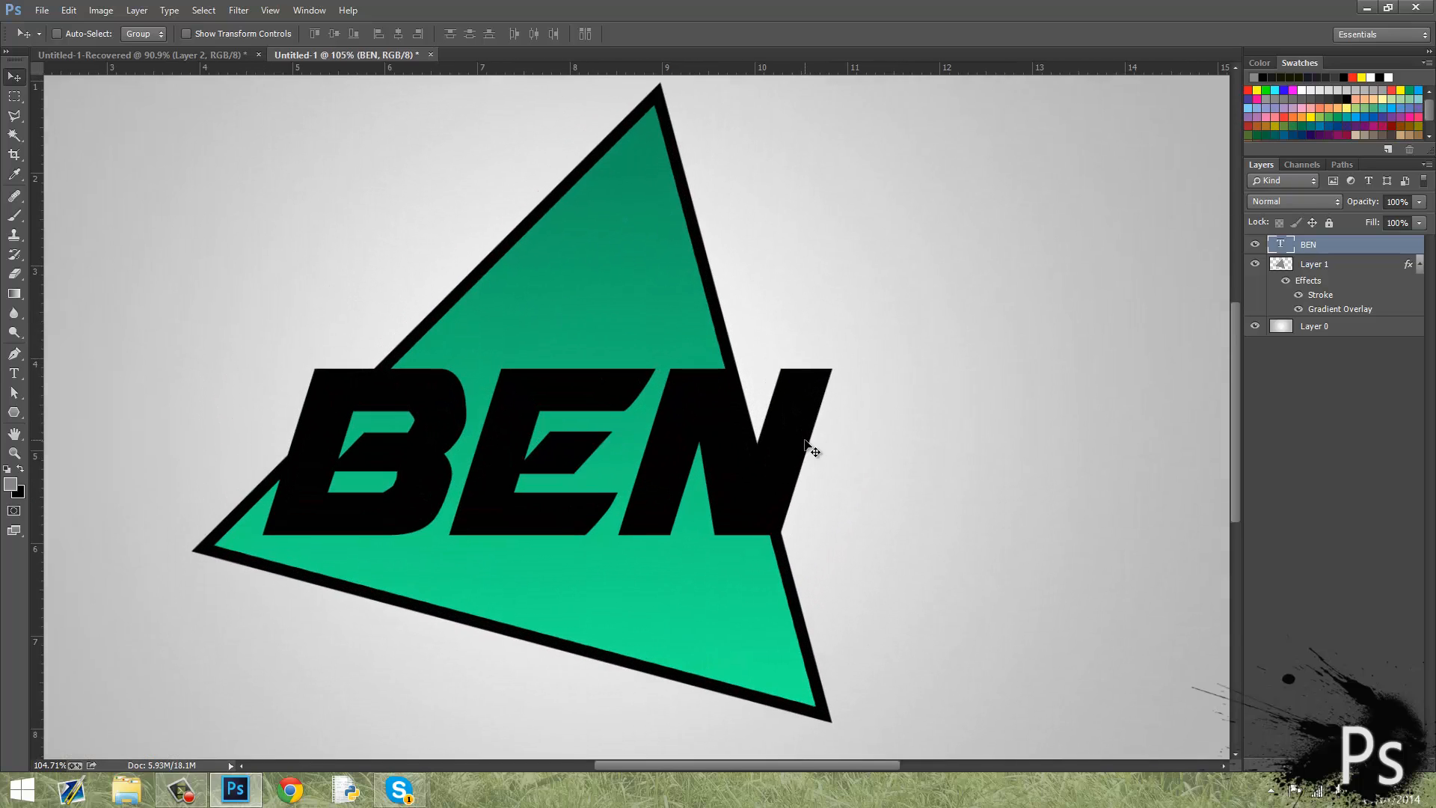
scroll(647, 465, down, 4)
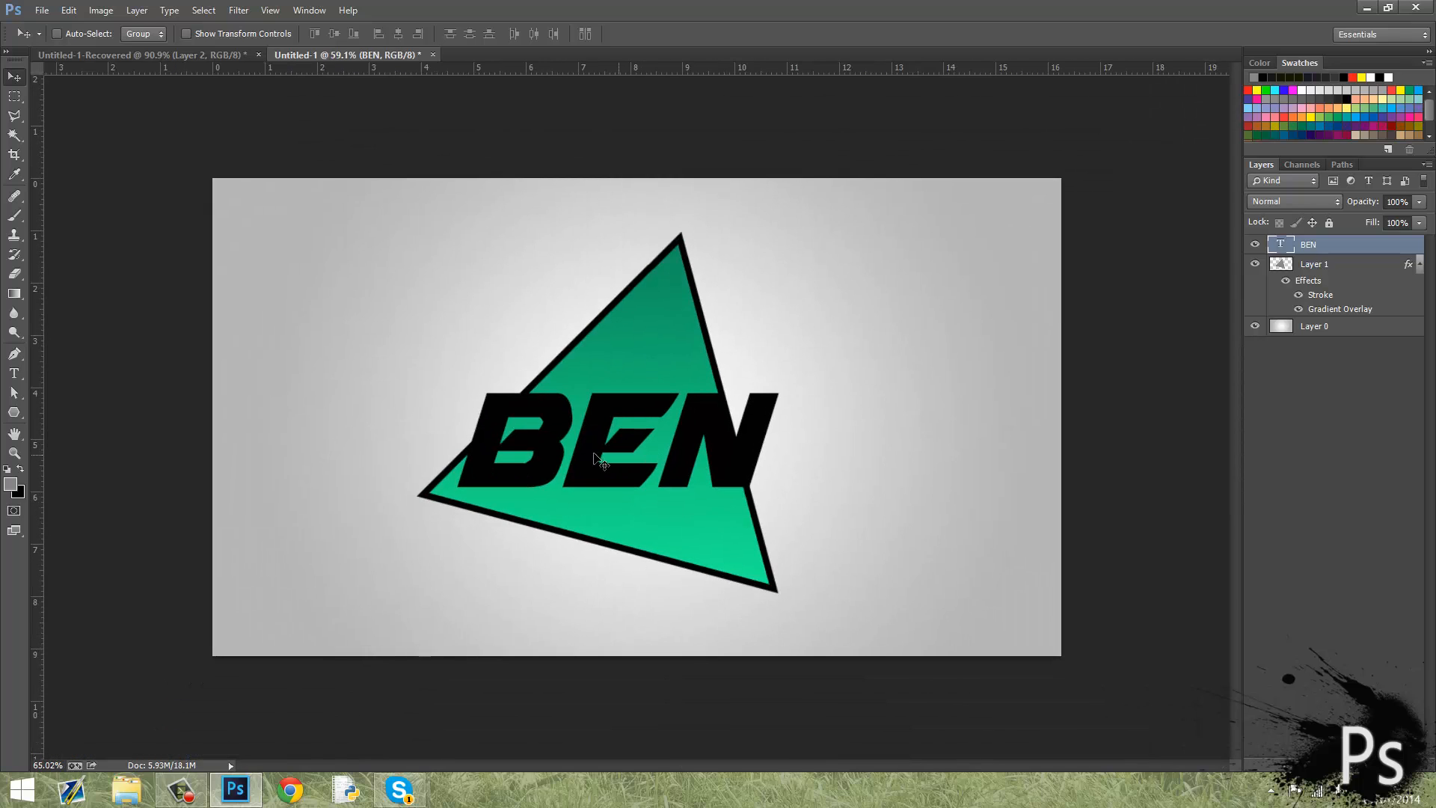
scroll(426, 471, up, 1)
scroll(430, 479, down, 1)
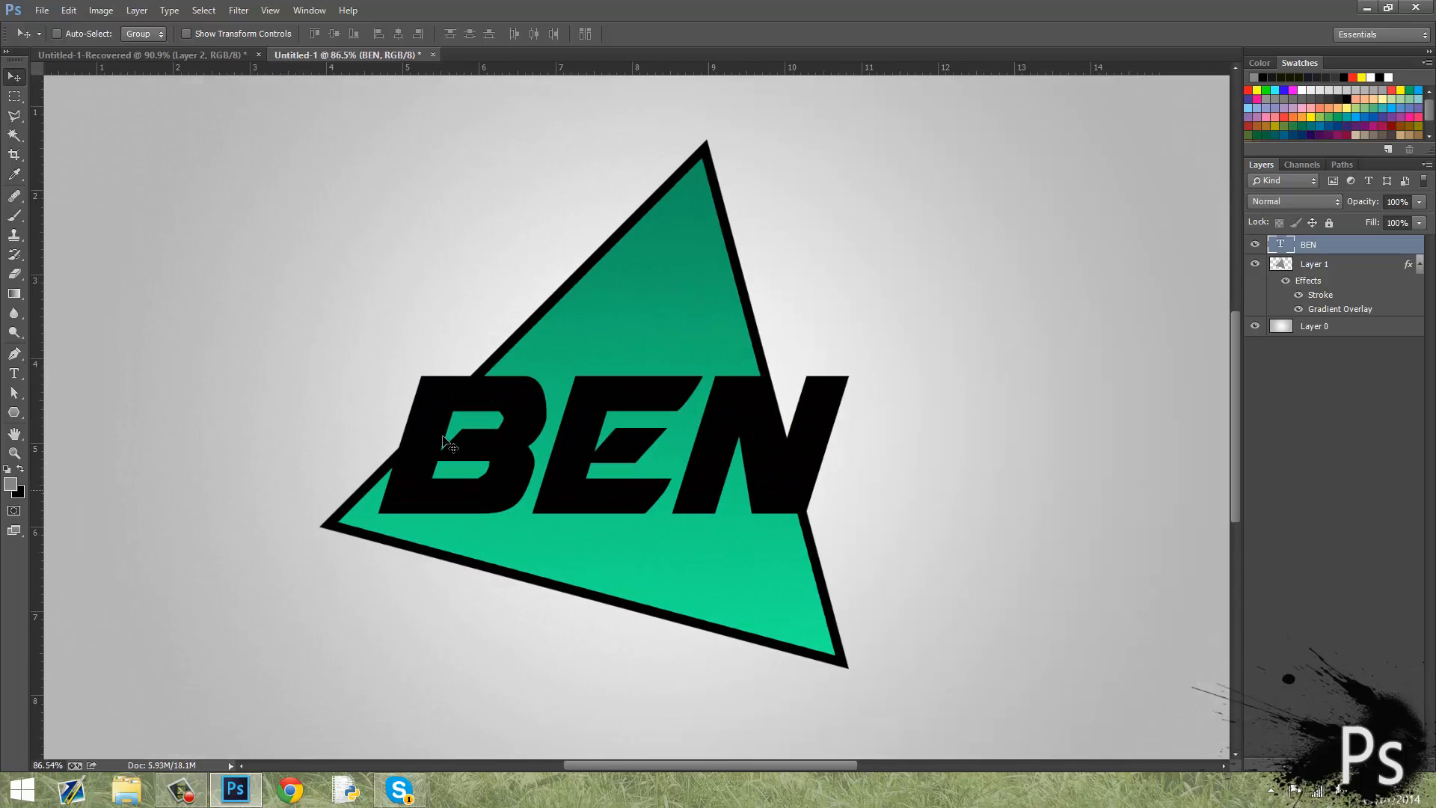
Step: Rasterize the name text layer
right_click(1311, 243)
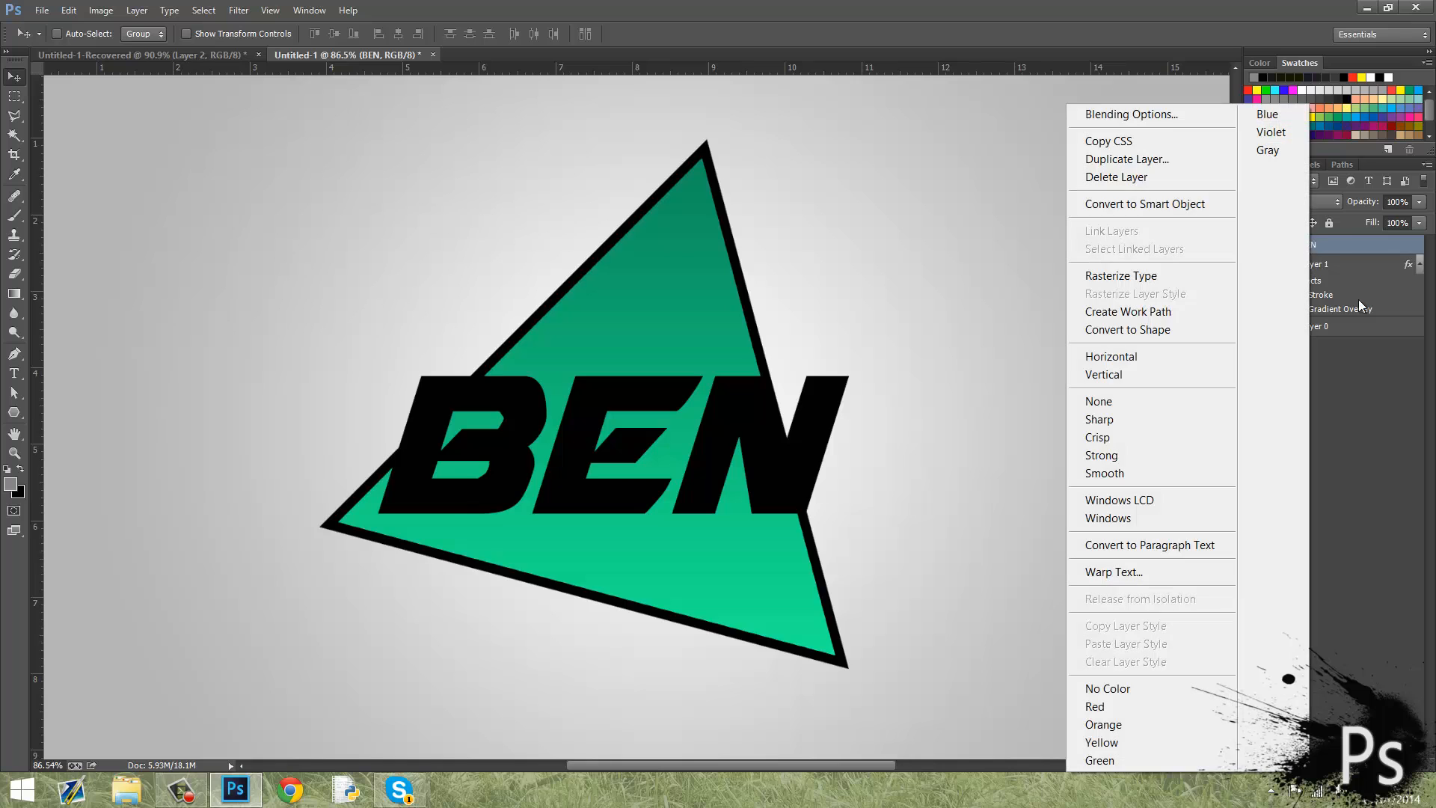
click(1427, 398)
right_click(1327, 249)
click(1137, 275)
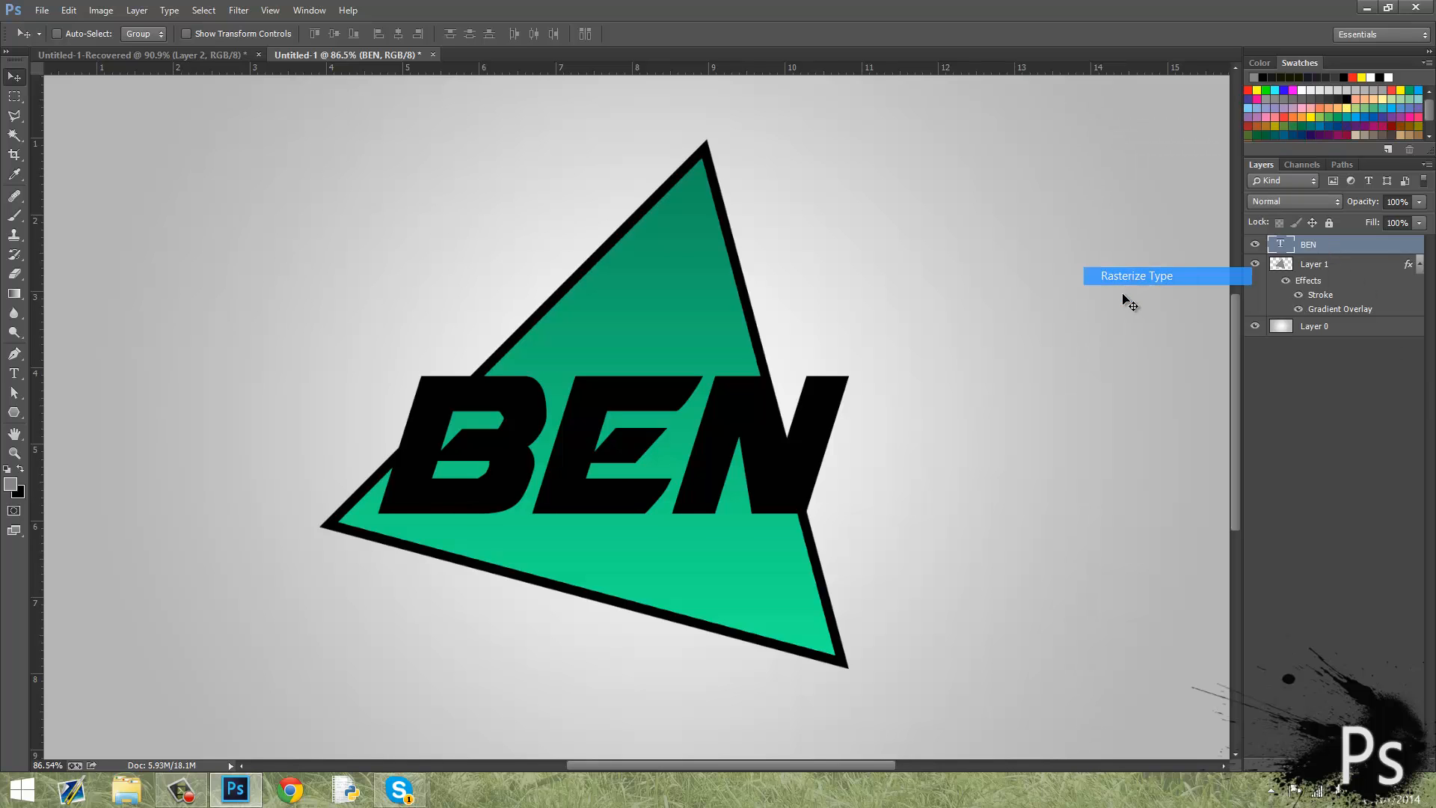
scroll(331, 491, up, 4)
scroll(448, 457, down, 7)
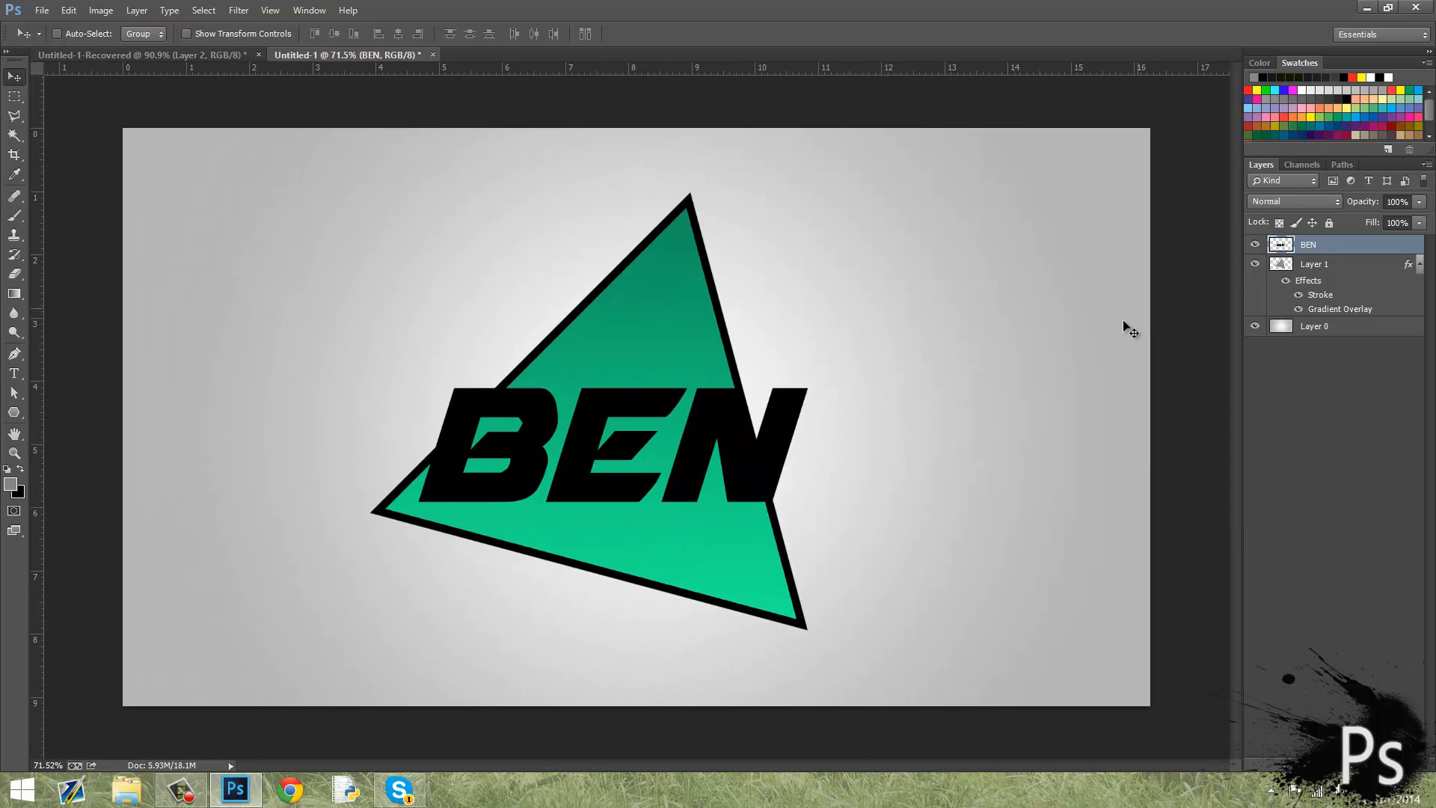
Step: Try cutting a rectangular area out of the rasterized lettering, undo the cut and deselect
scroll(883, 374, up, 4)
click(14, 97)
drag(453, 329, 688, 678)
key(ctrl+x)
key(ctrl+x)
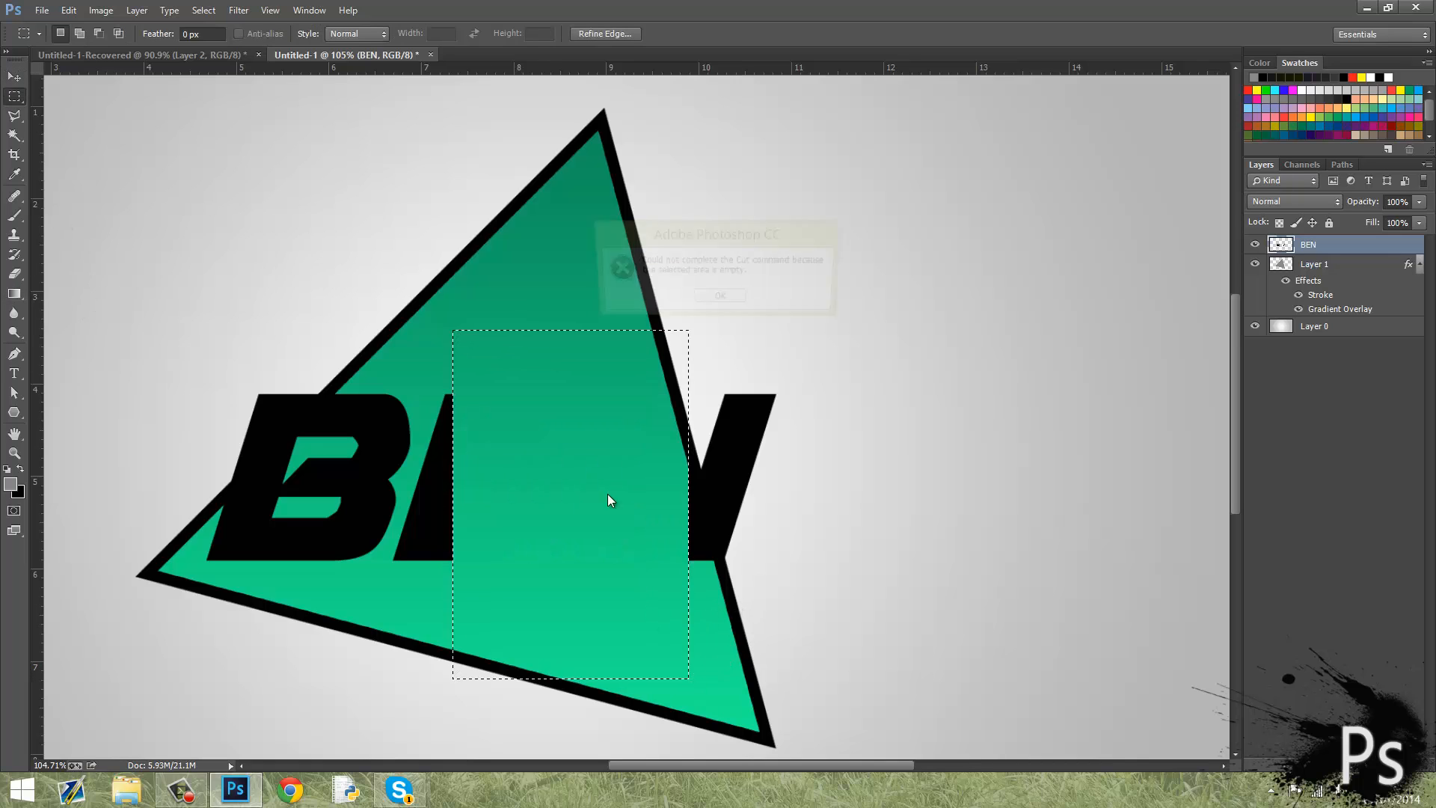
click(729, 300)
key(ctrl+z)
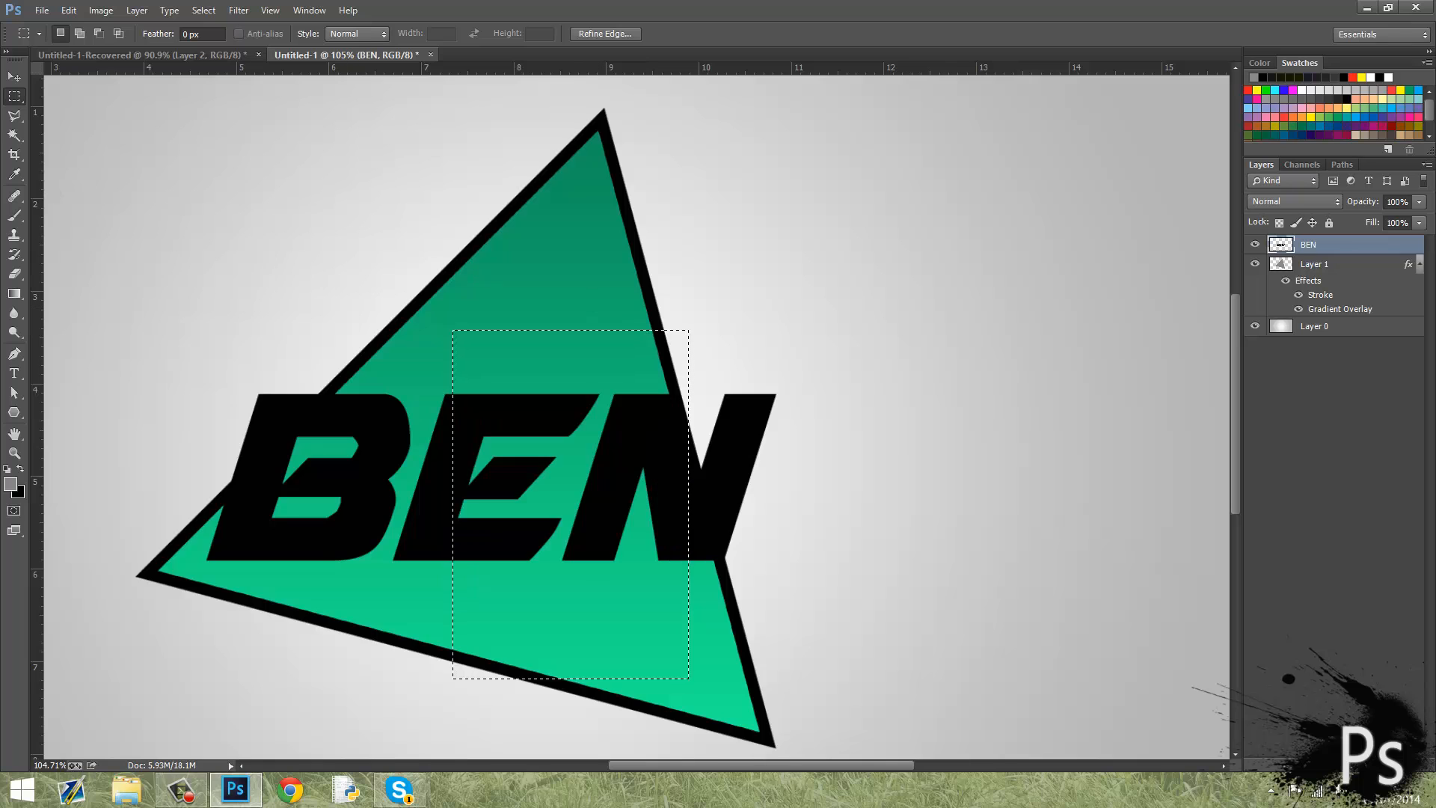
key(ctrl+d)
scroll(329, 439, down, 2)
scroll(474, 401, up, 4)
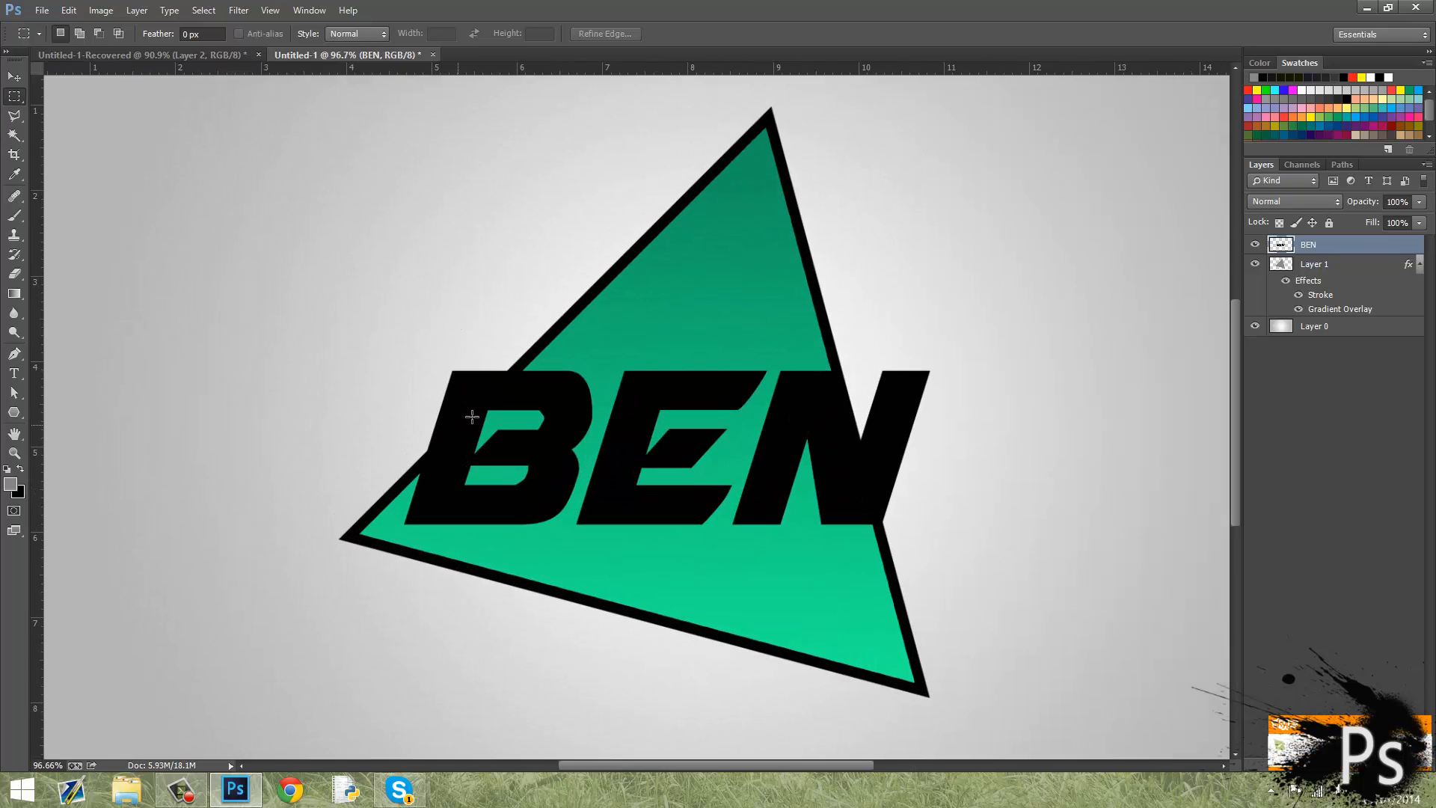
drag(391, 329, 516, 426)
key(ctrl+d)
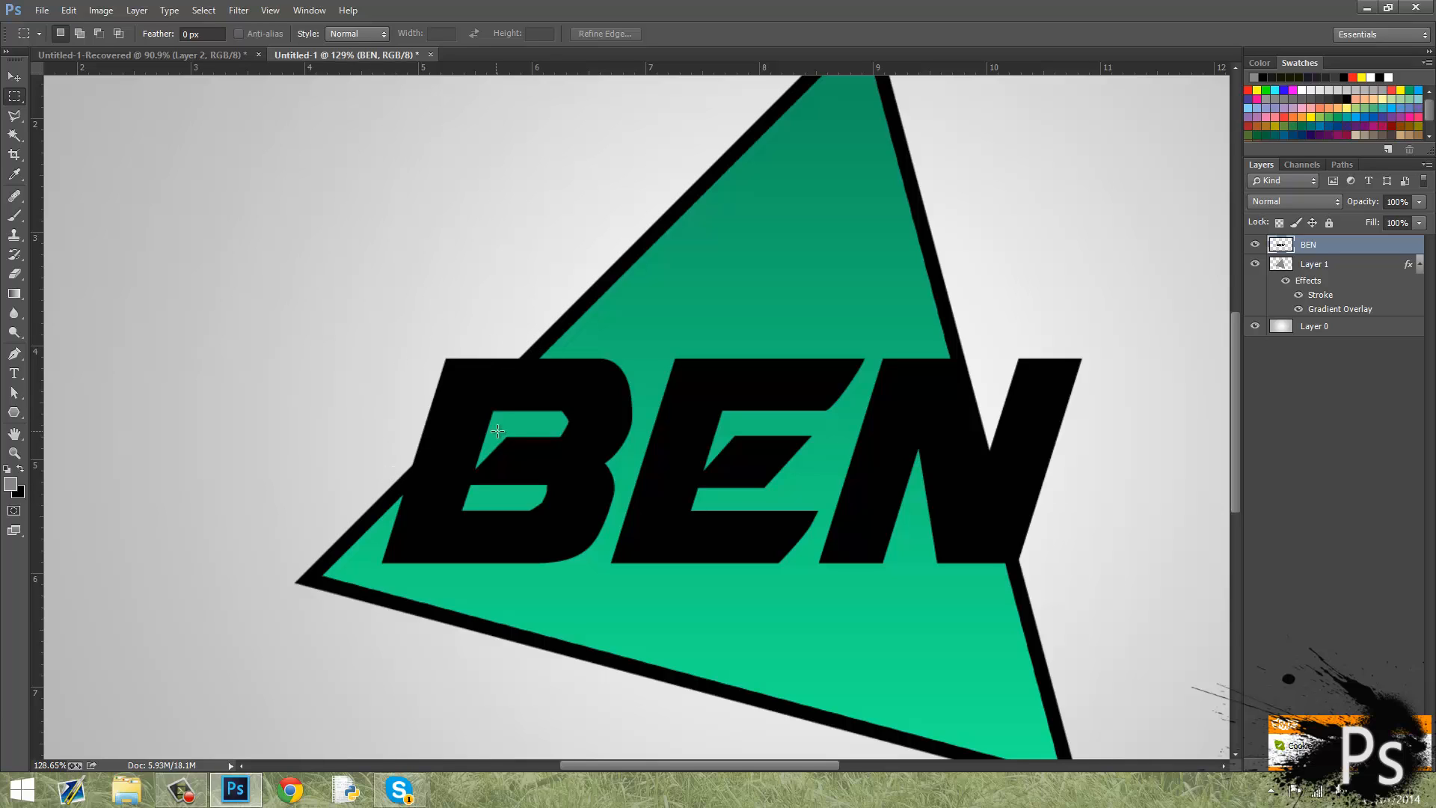
Step: Select the first letter's overhang along the triangle's upper left edge with the Polygonal Lasso, delete it and deselect
click(15, 114)
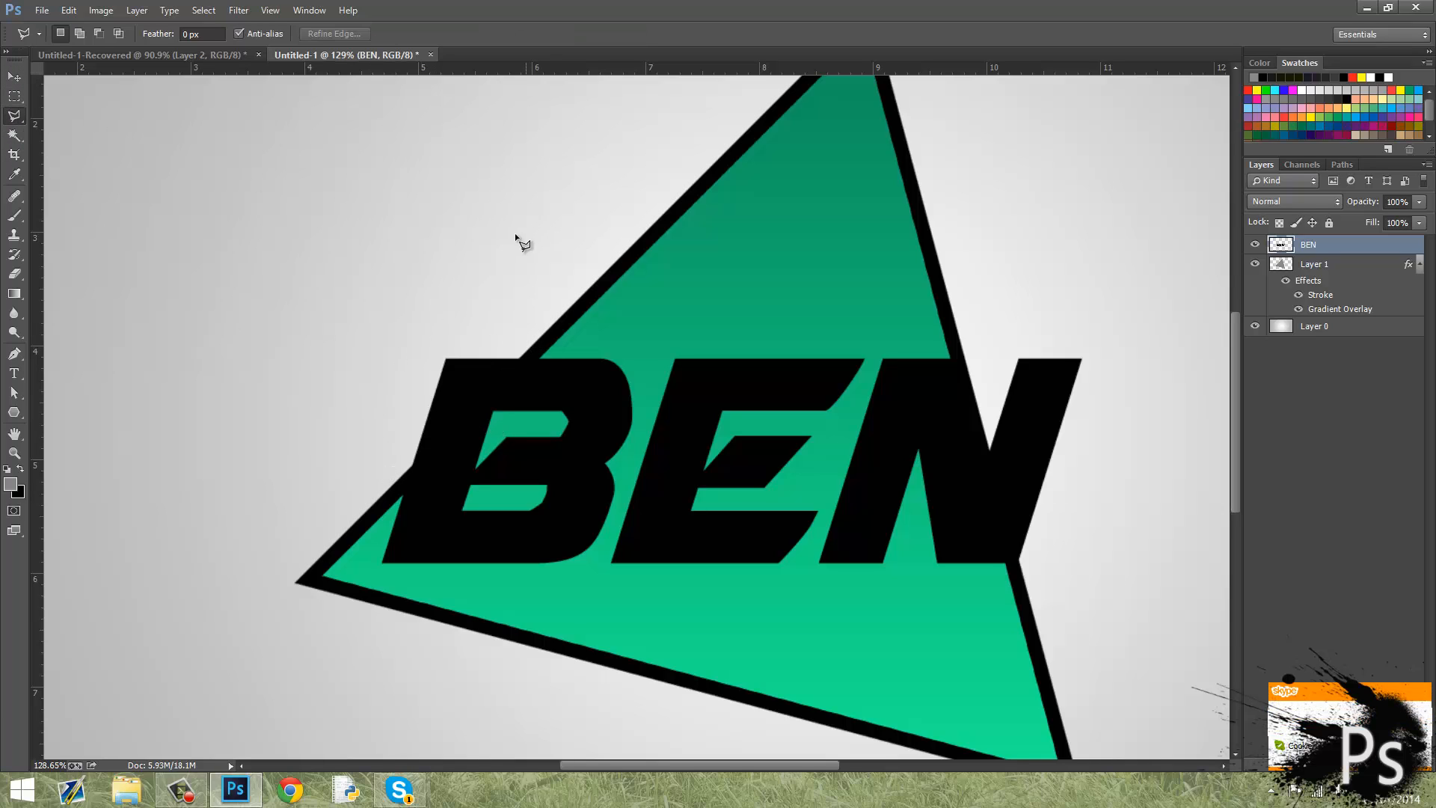
click(587, 299)
click(348, 526)
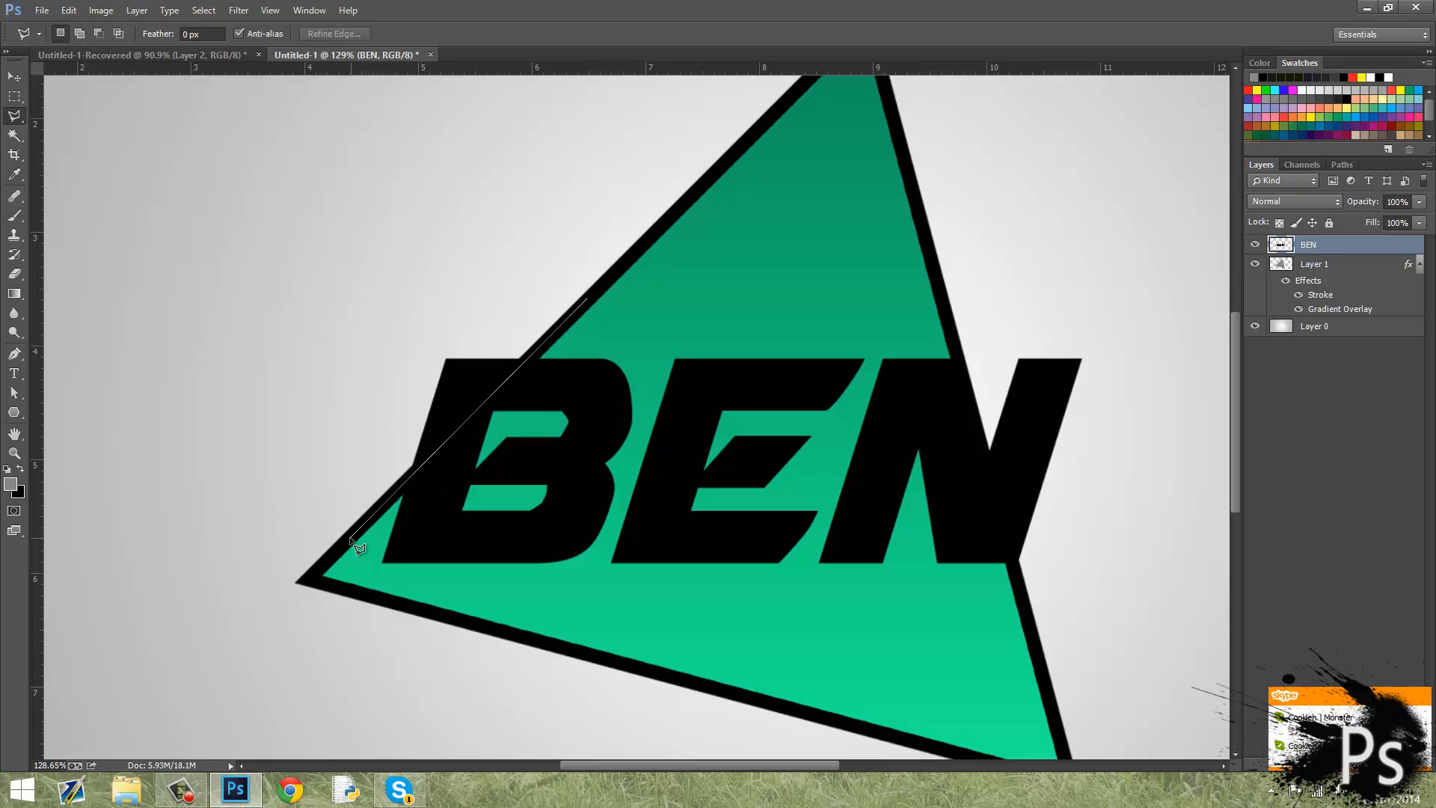
double_click(486, 204)
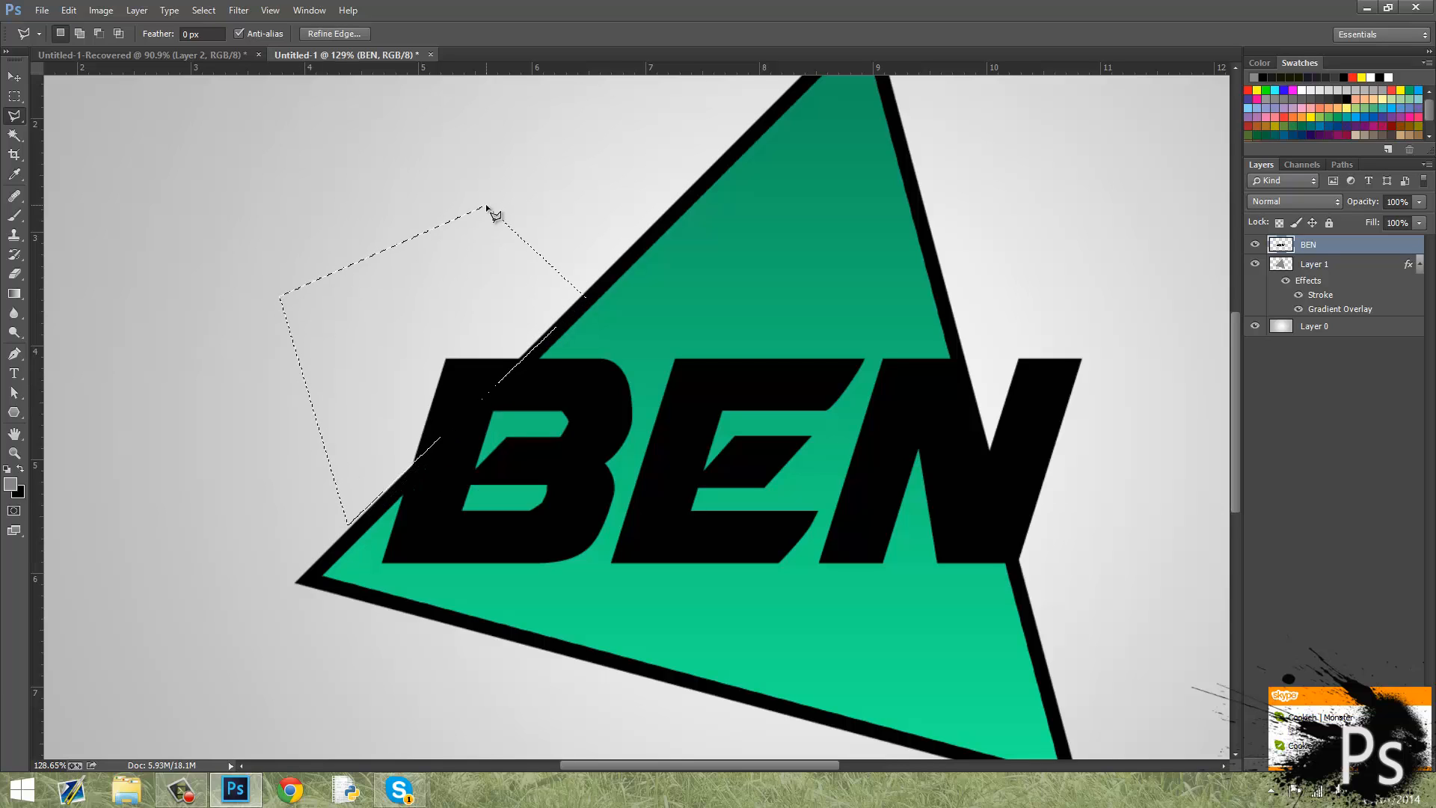
click(14, 96)
click(219, 174)
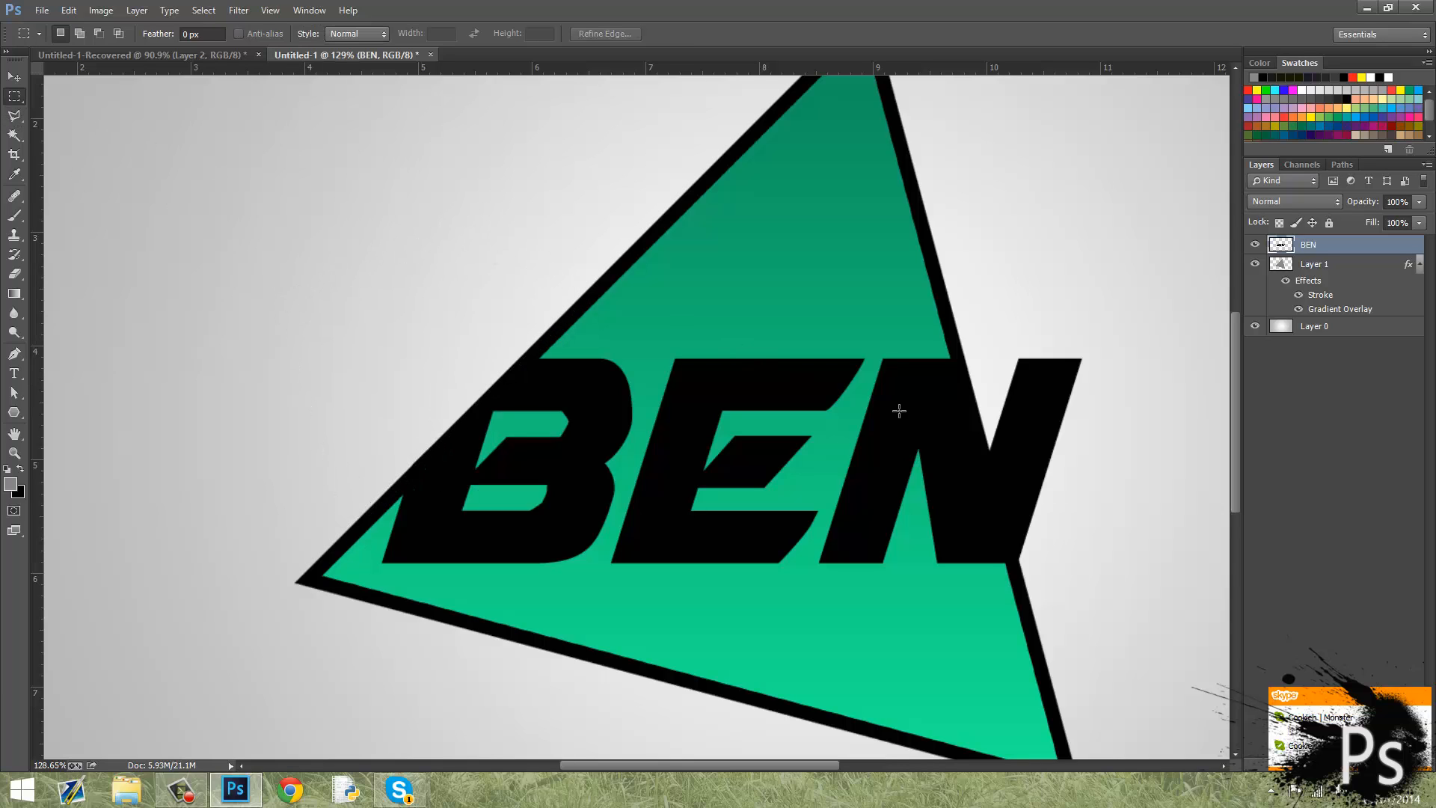
click(1423, 708)
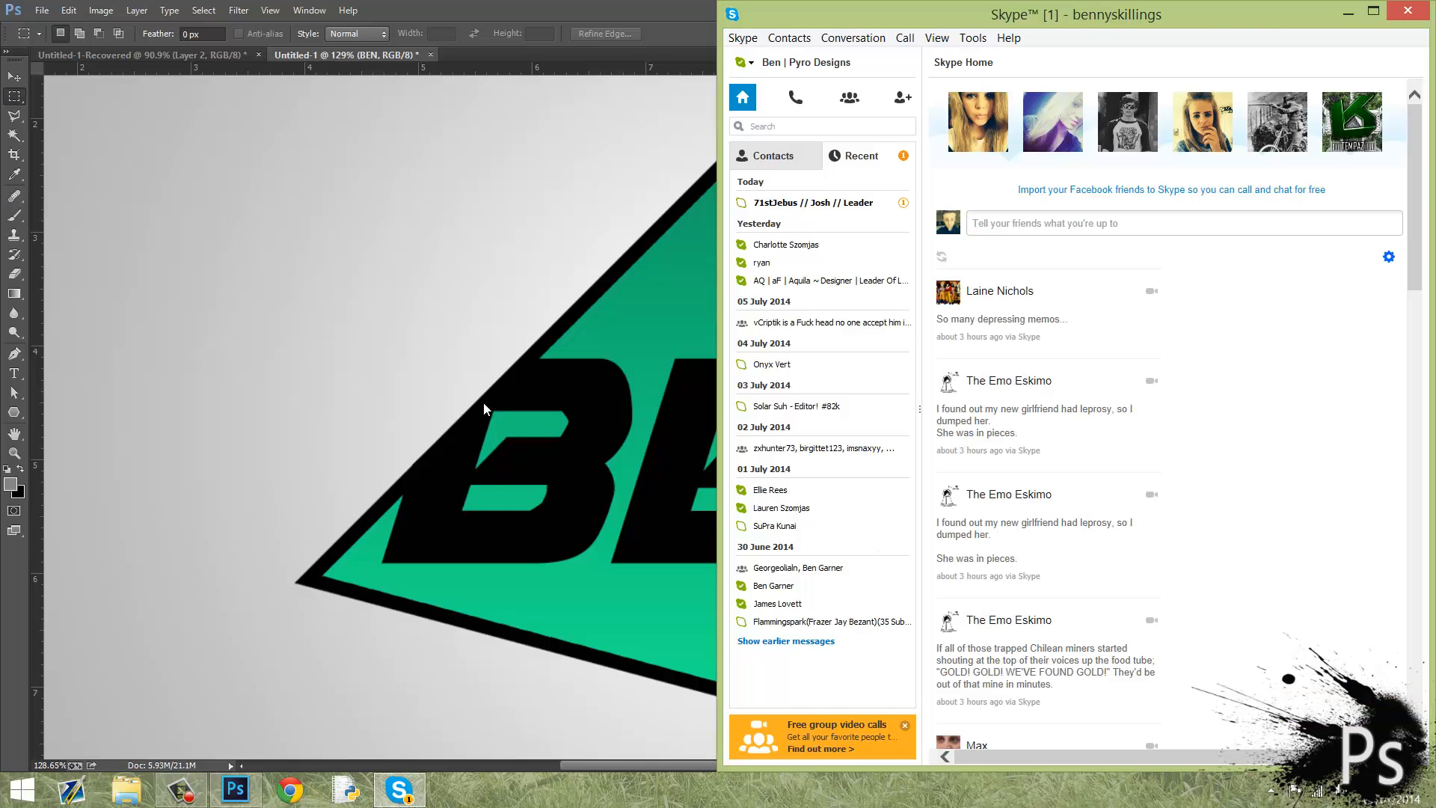
click(1346, 13)
key(ctrl+0)
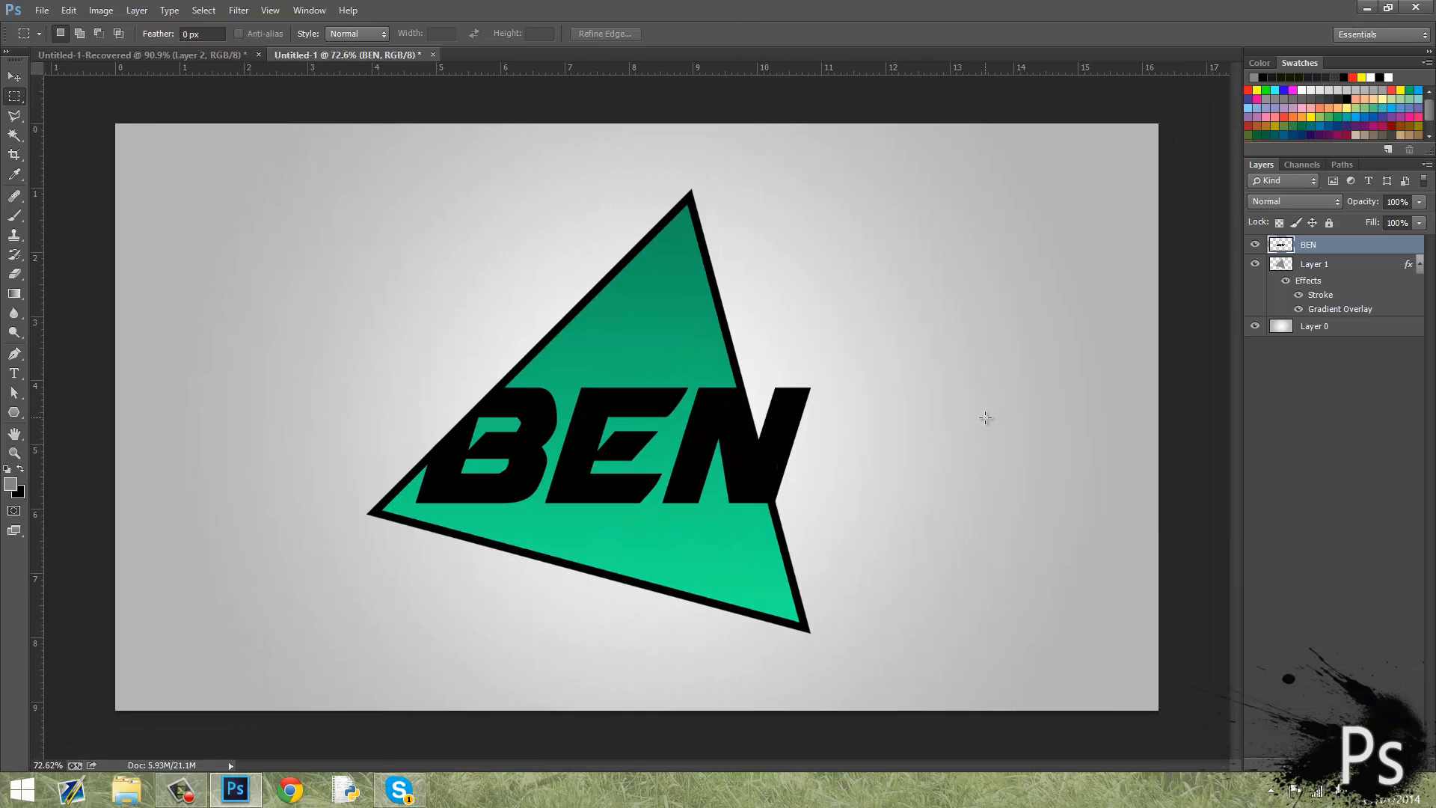
scroll(995, 411, down, 2)
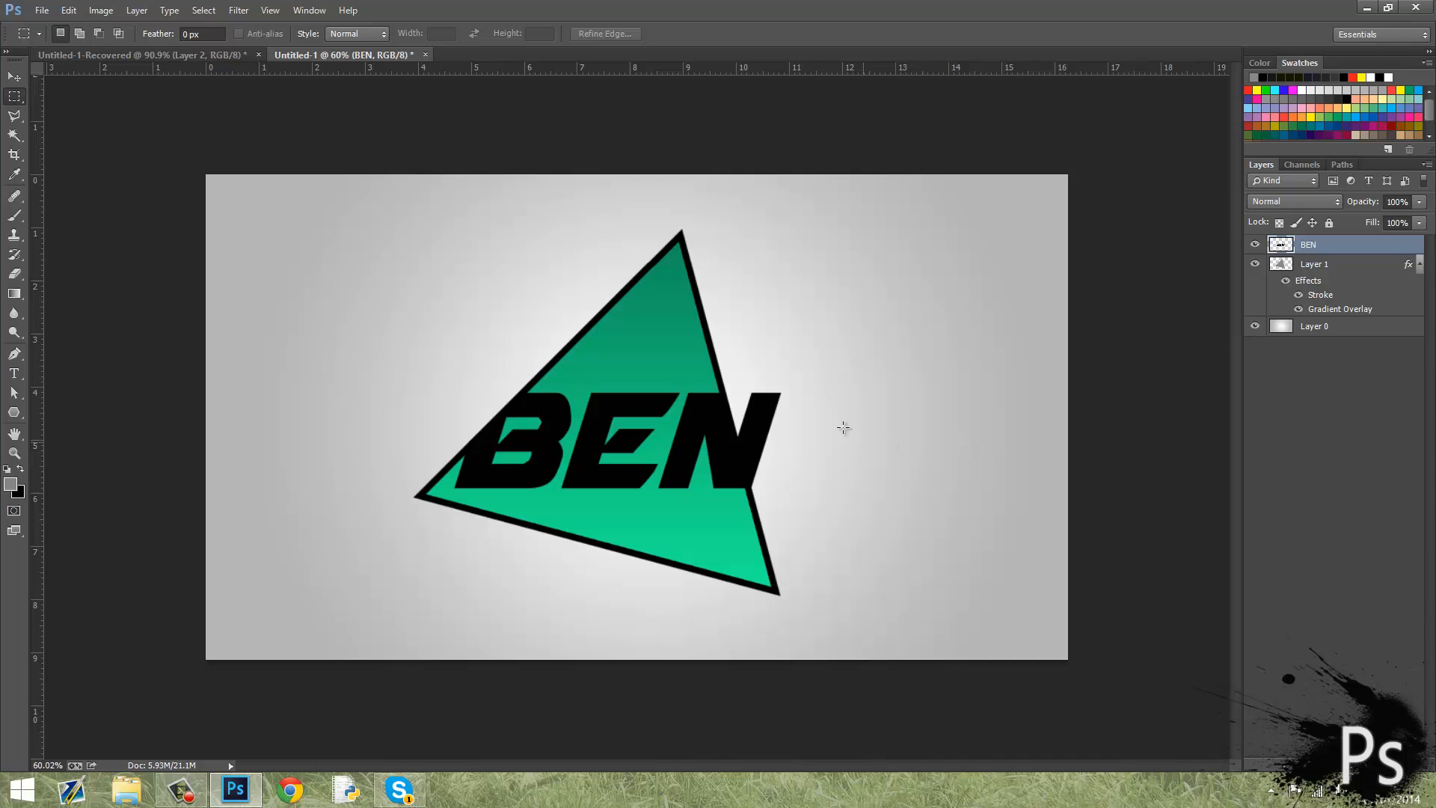
scroll(769, 368, up, 8)
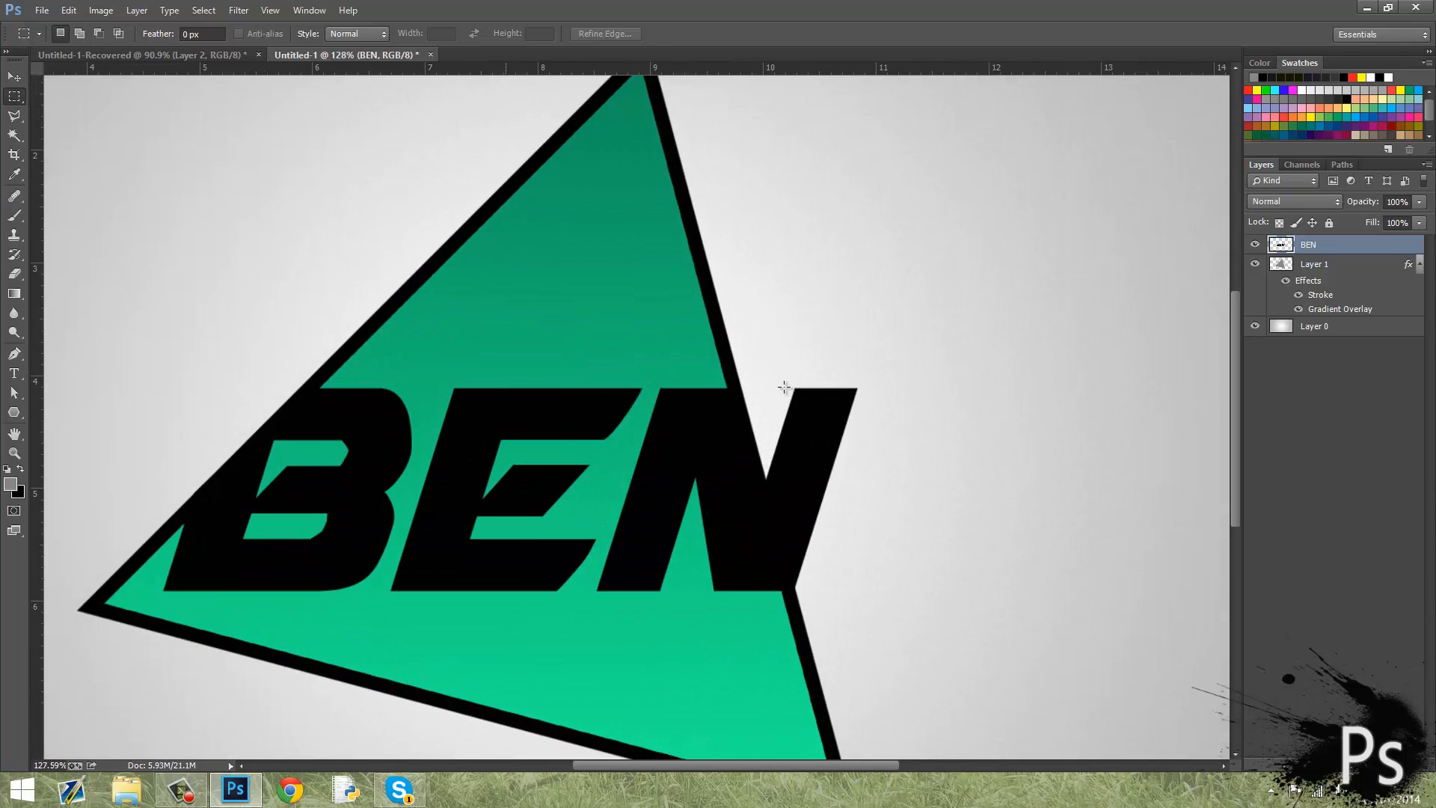
Step: Undo the trim of the first letter together with its lasso selection
key(ctrl+z)
key(ctrl+alt+z)
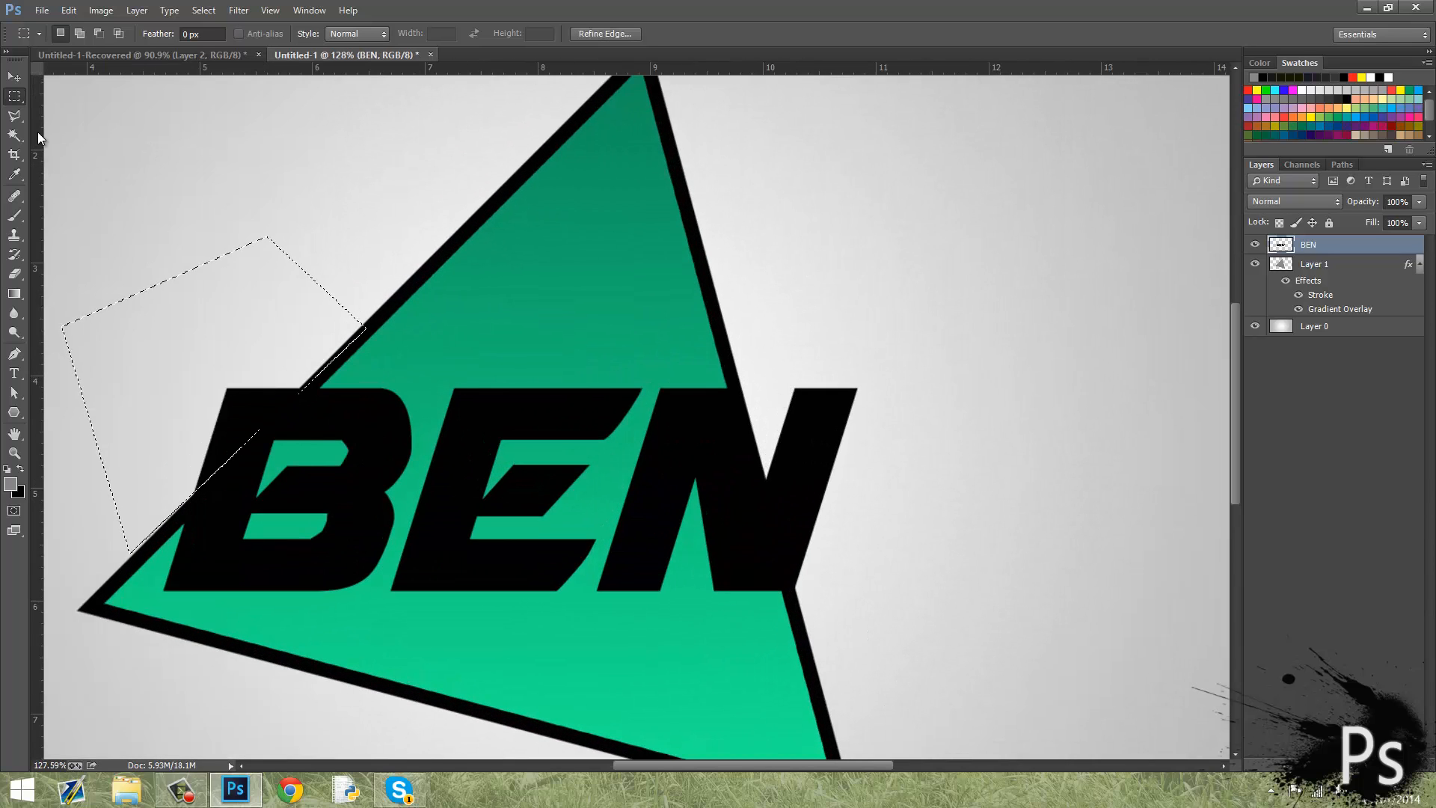
key(ctrl+alt+z)
Step: Reposition the rasterized lettering lower and further left so the first letter overlaps the triangle's lower left corner and bottom edge
click(14, 76)
drag(306, 433, 259, 397)
key(ctrl+0)
scroll(523, 443, down, 2)
drag(523, 443, 576, 494)
Step: Lasso the lettering that hangs below the triangle's bottom edge, delete it and clear the selection
scroll(449, 539, up, 6)
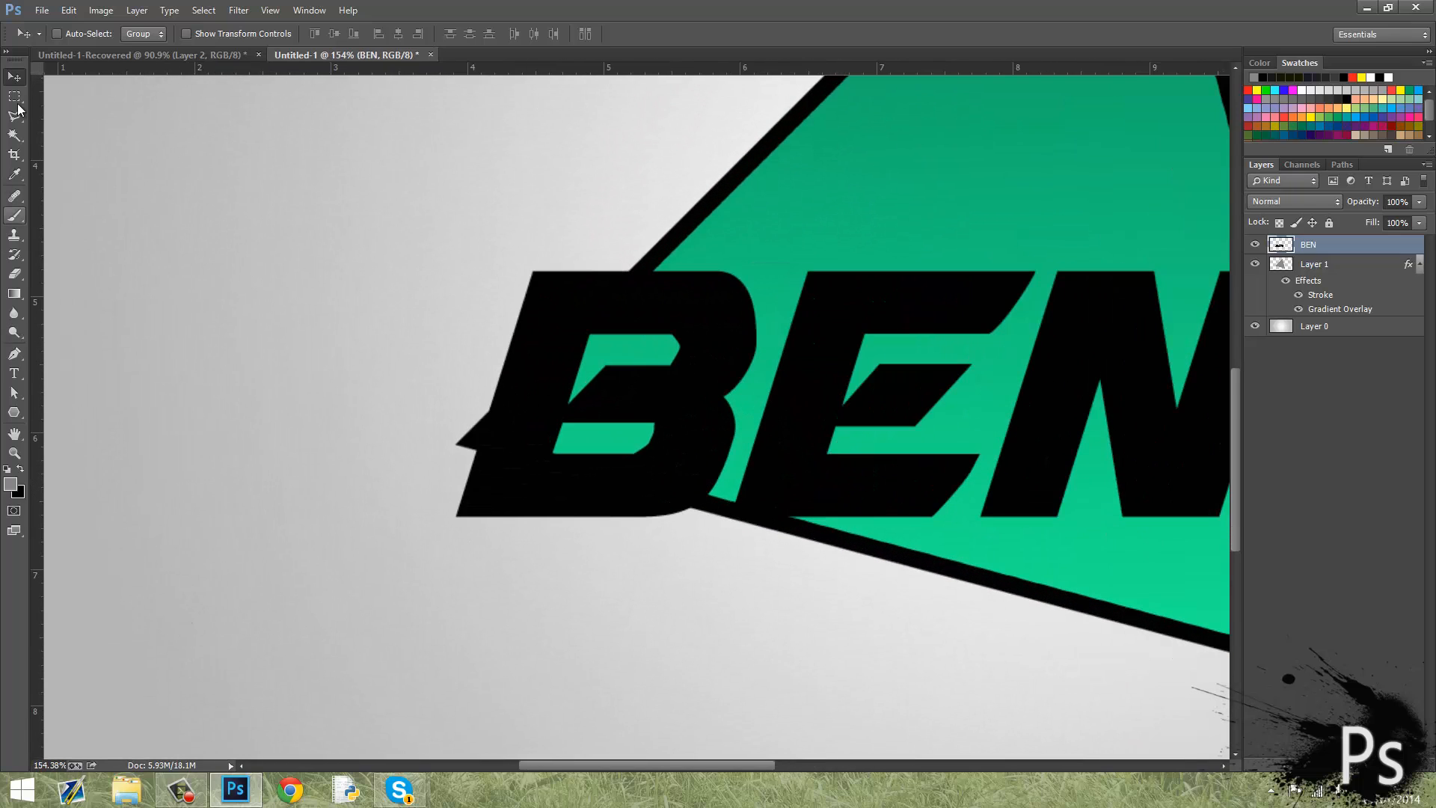
click(14, 115)
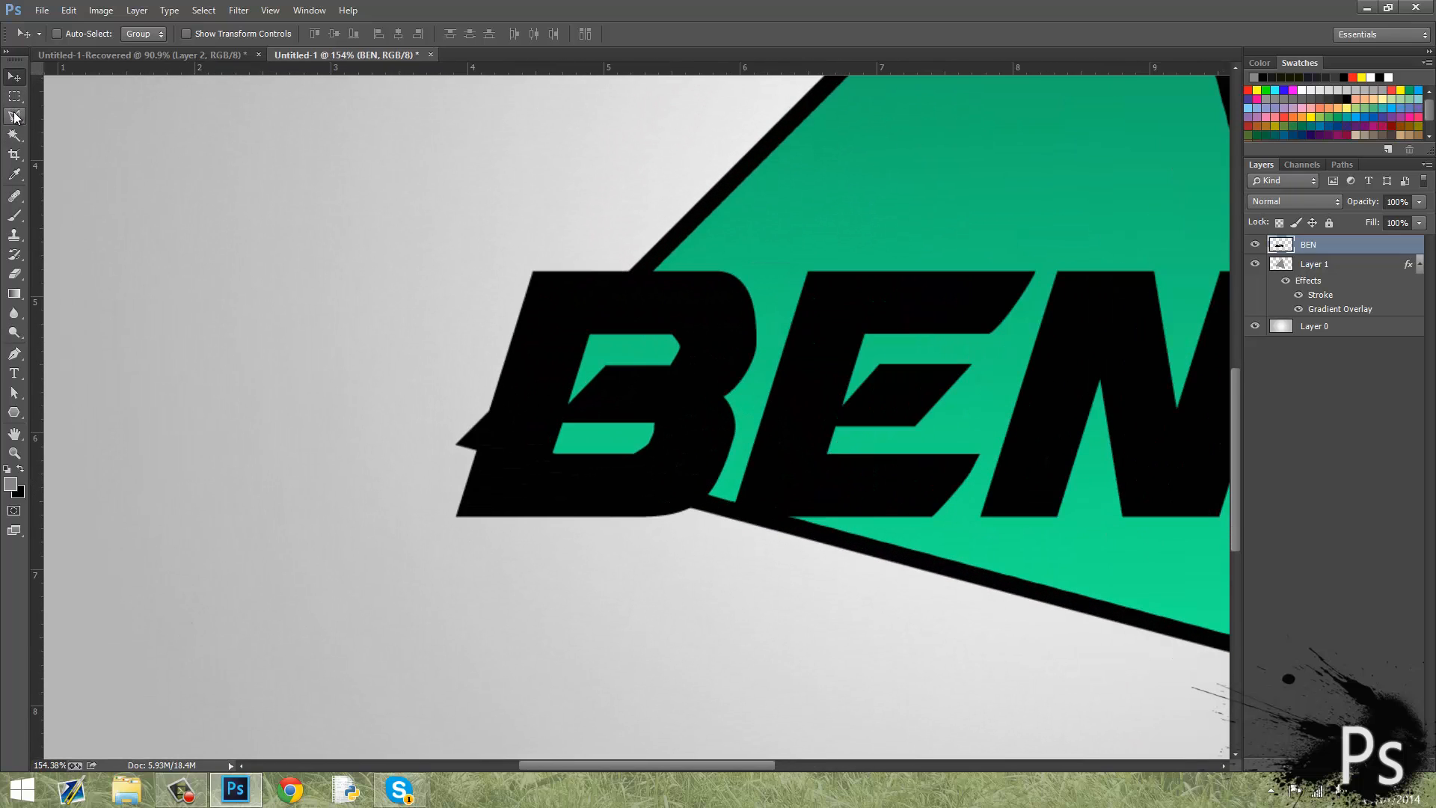
click(432, 429)
click(843, 544)
click(563, 674)
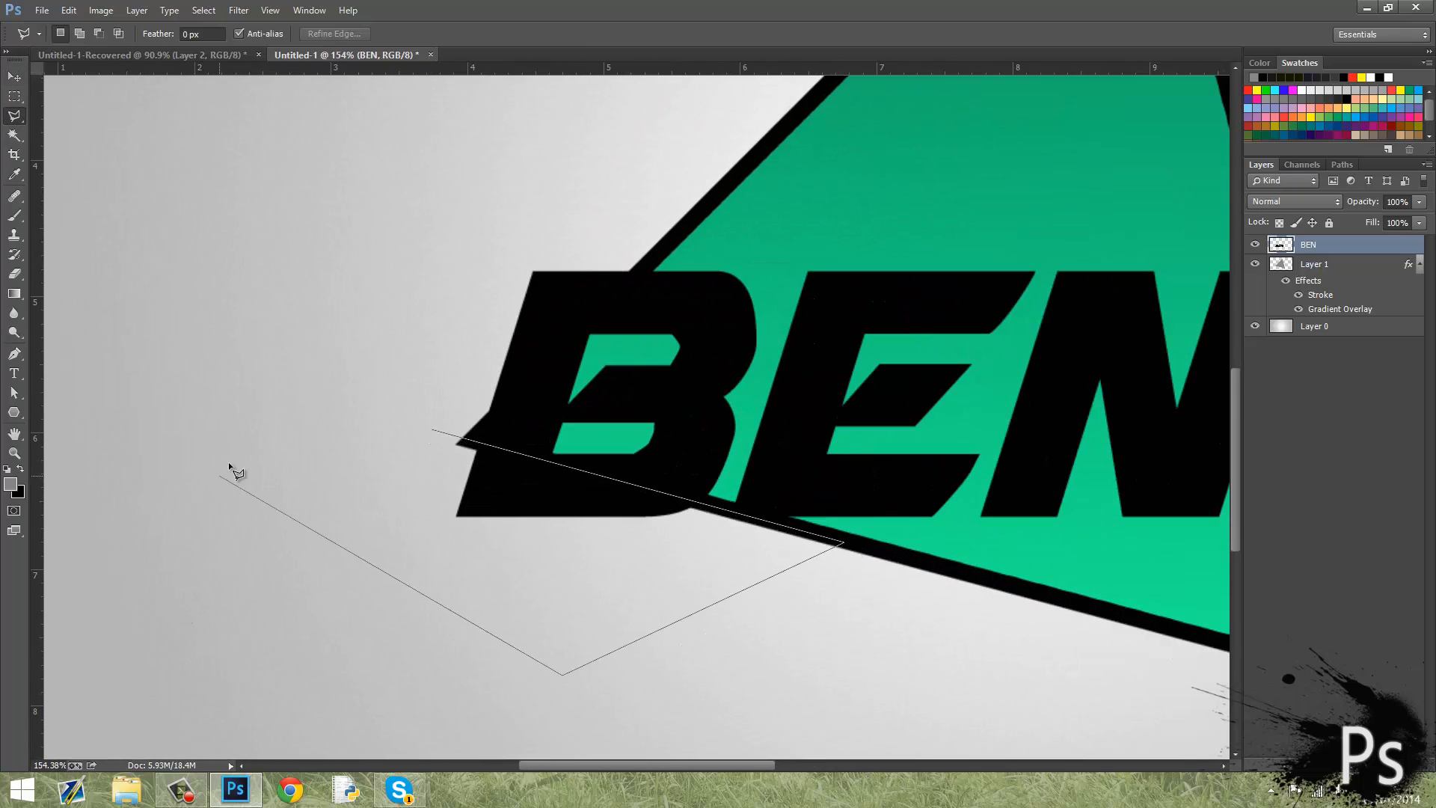
double_click(333, 360)
key(Delete)
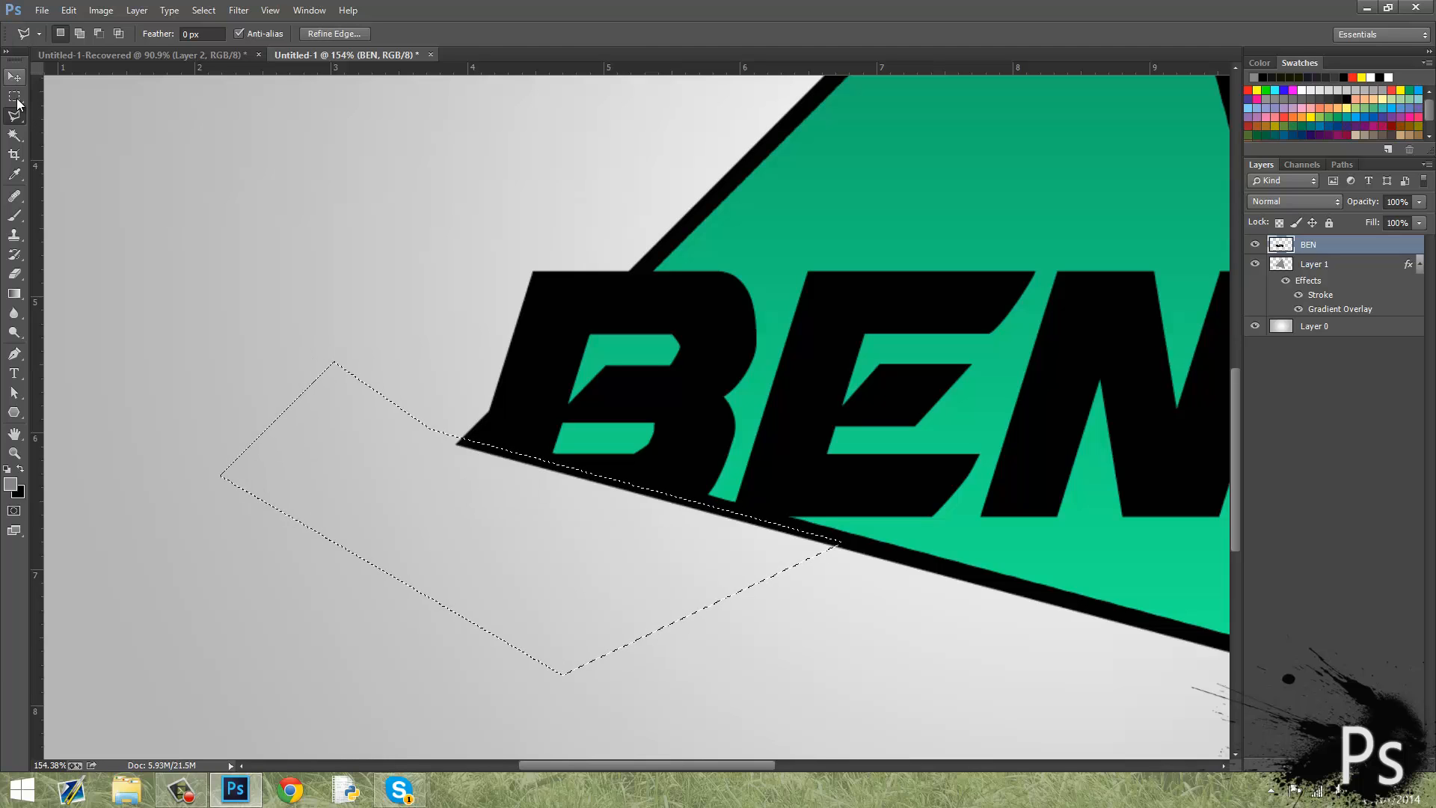
click(14, 96)
click(218, 150)
Step: Undo the trim along the triangle's bottom edge and remove its lasso selection
scroll(217, 150, down, 14)
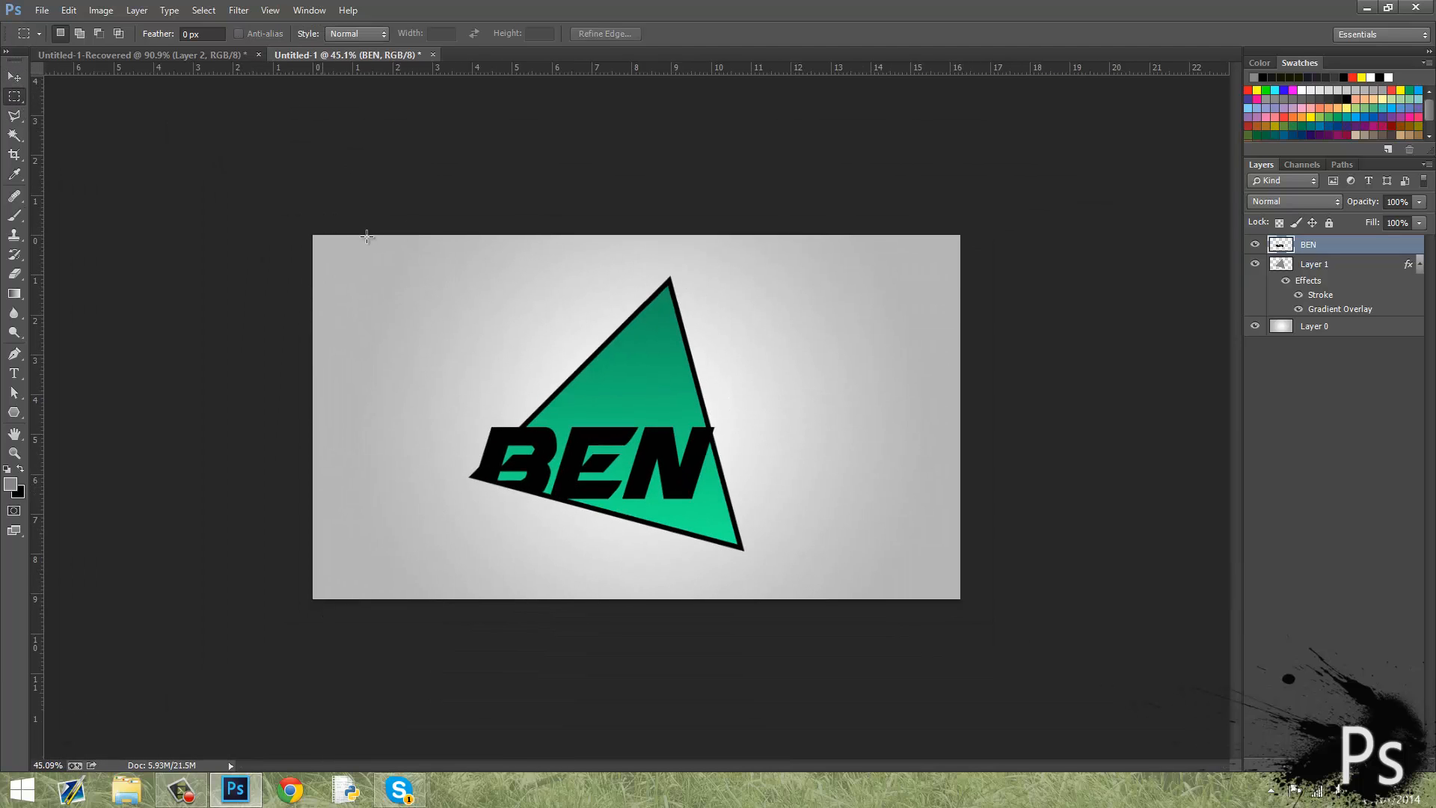
key(ctrl+alt+z)
key(ctrl+alt+z)
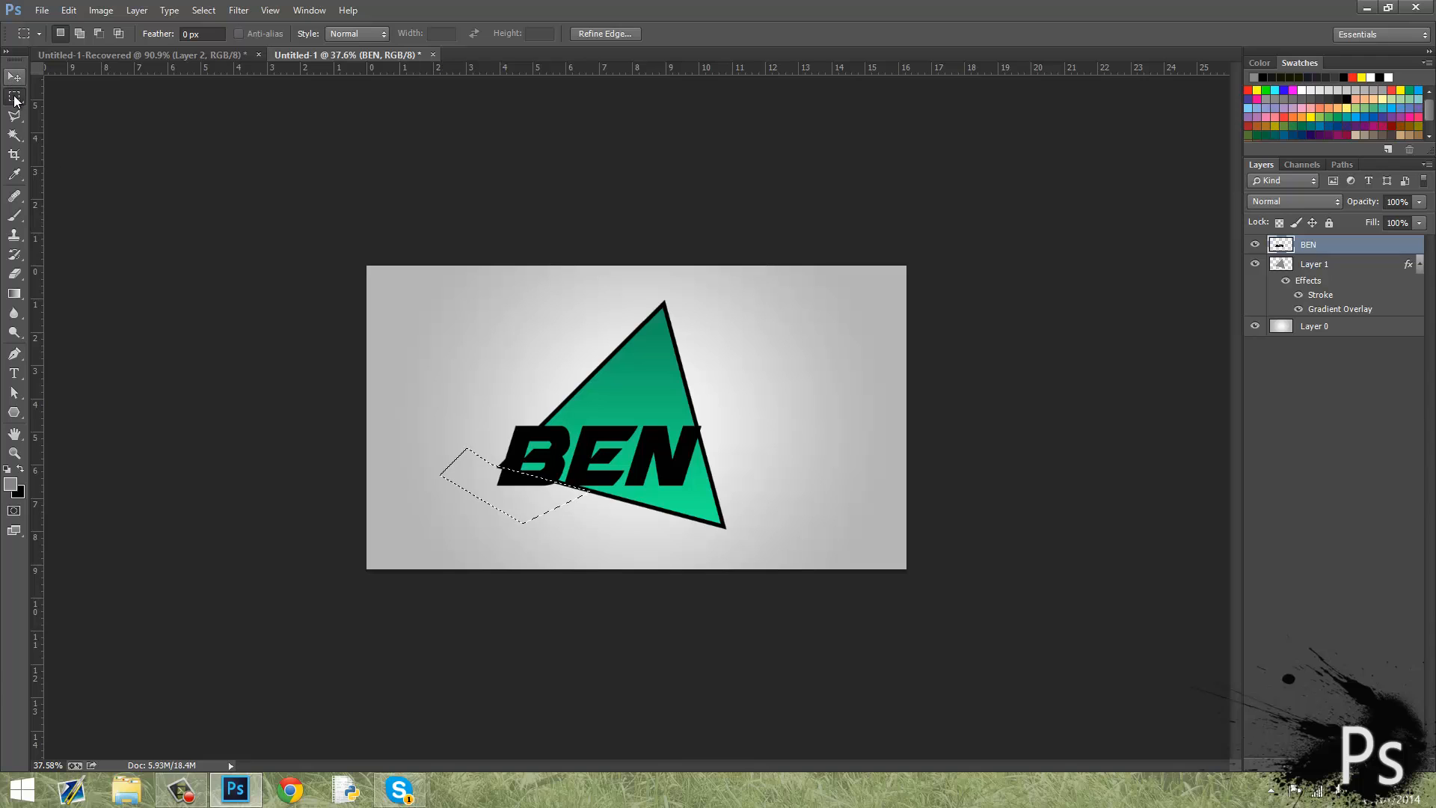
key(ctrl+alt+z)
Step: Move the rasterized lettering slightly to the right over the triangle
click(14, 78)
drag(635, 449, 650, 443)
scroll(520, 526, up, 6)
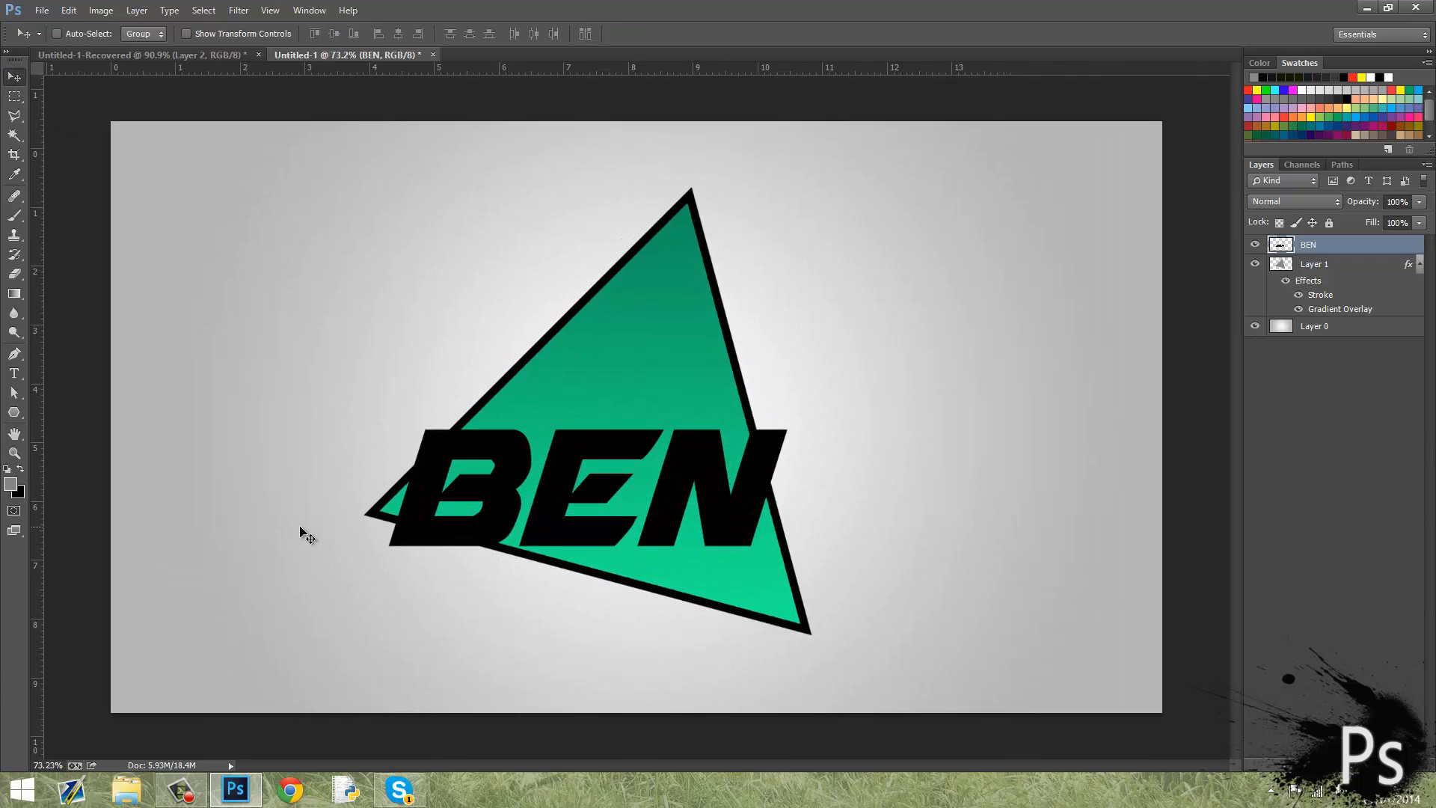
Step: Lasso the part of the first letter below the triangle's bottom edge, delete it and clear the selection
click(13, 116)
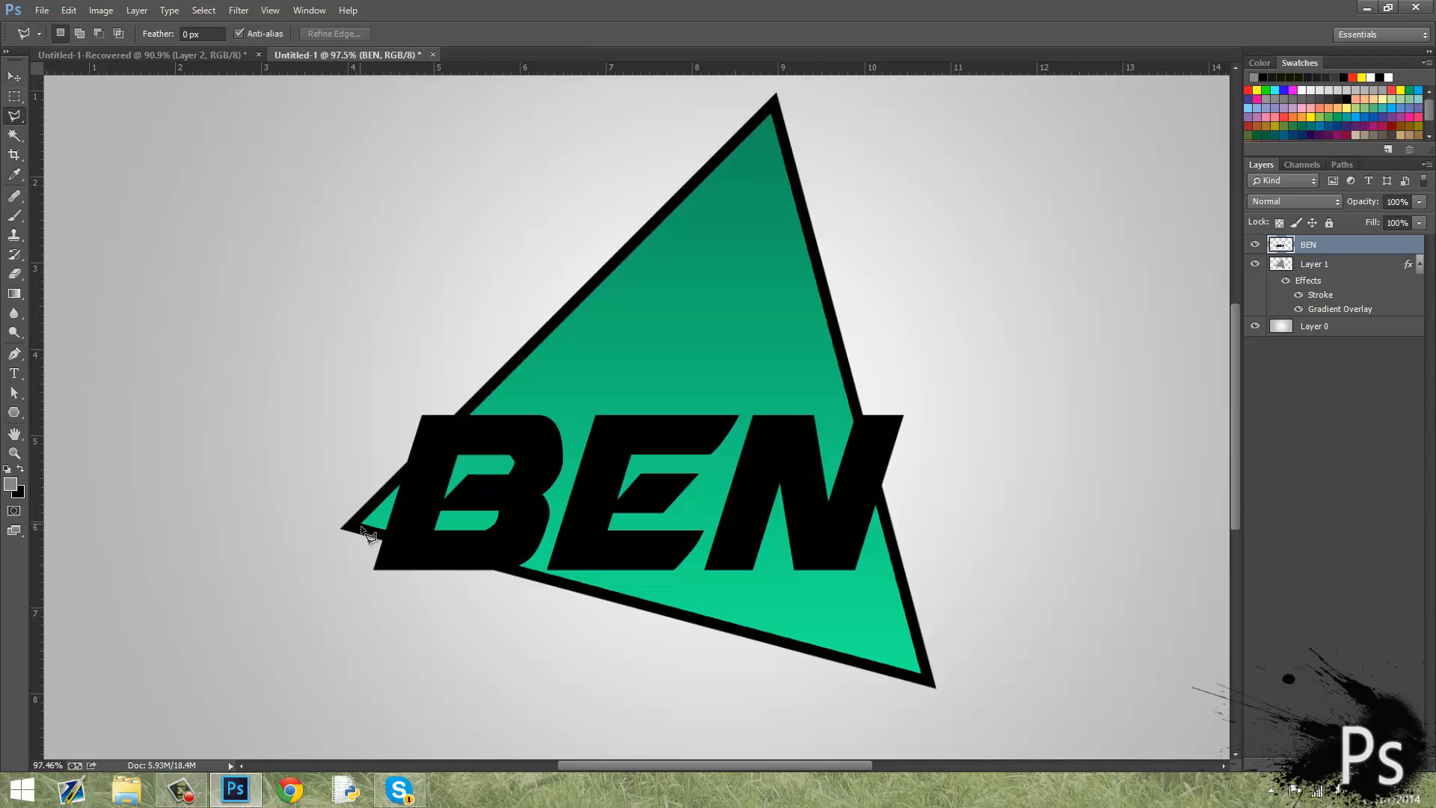
click(579, 589)
click(266, 620)
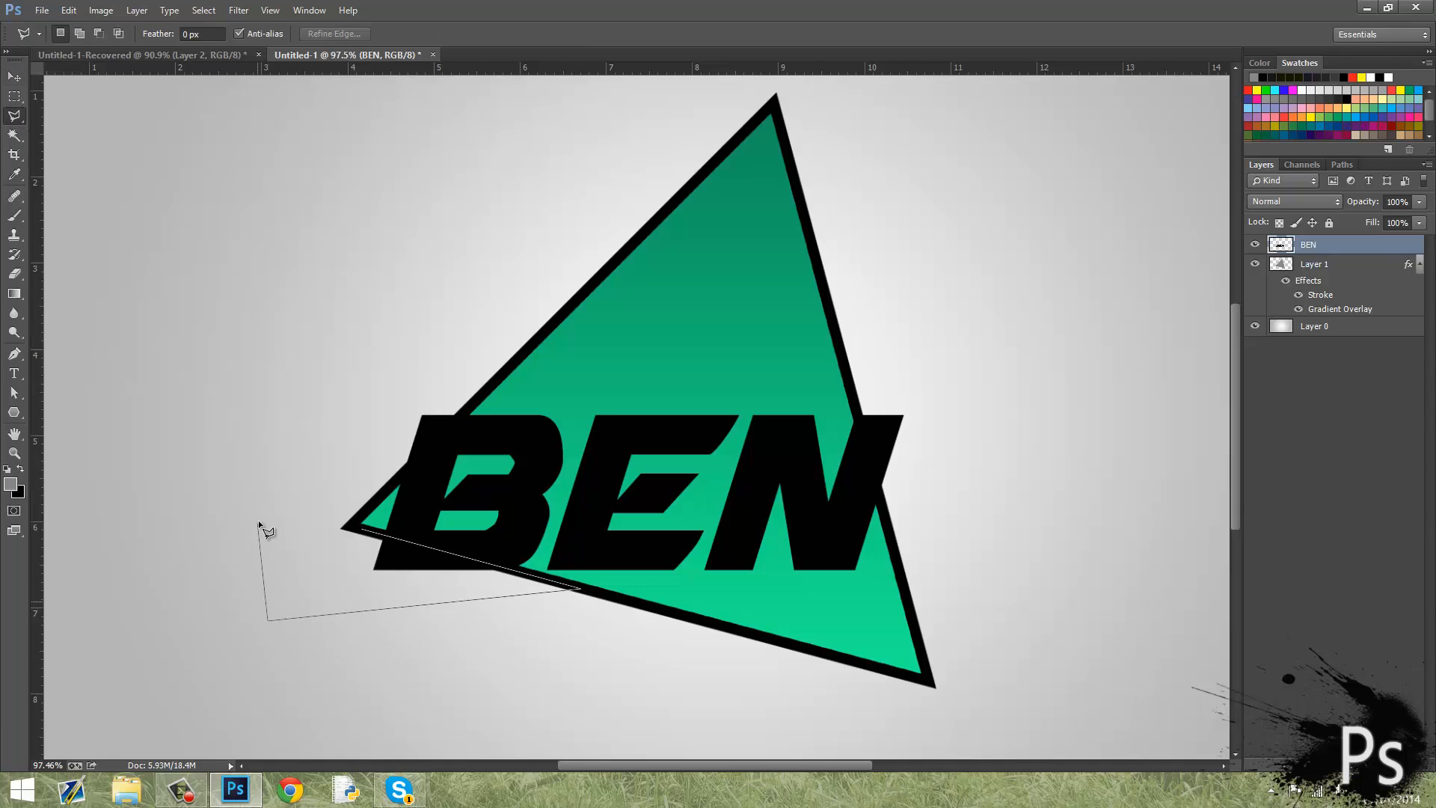
double_click(259, 520)
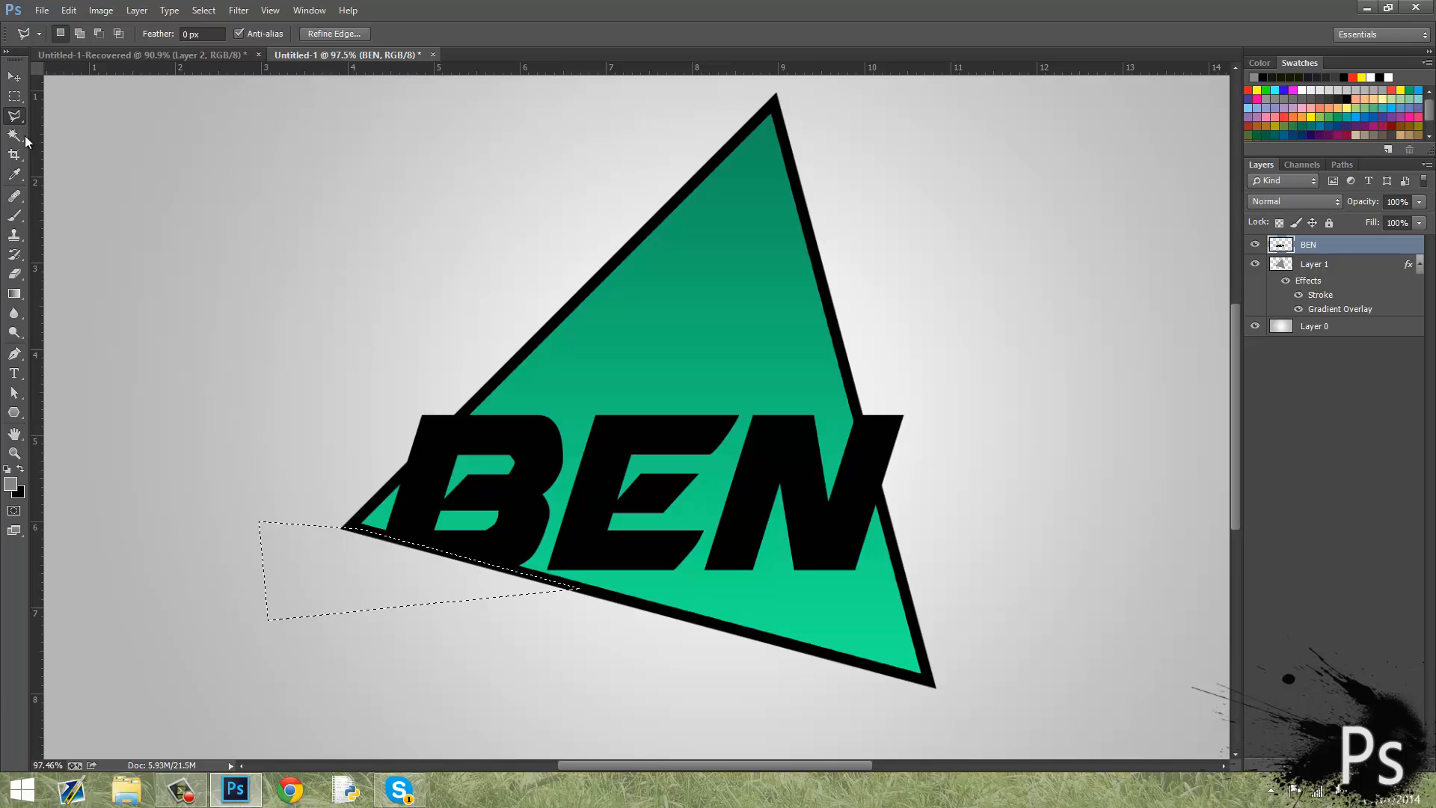
click(19, 98)
click(301, 320)
scroll(302, 321, down, 5)
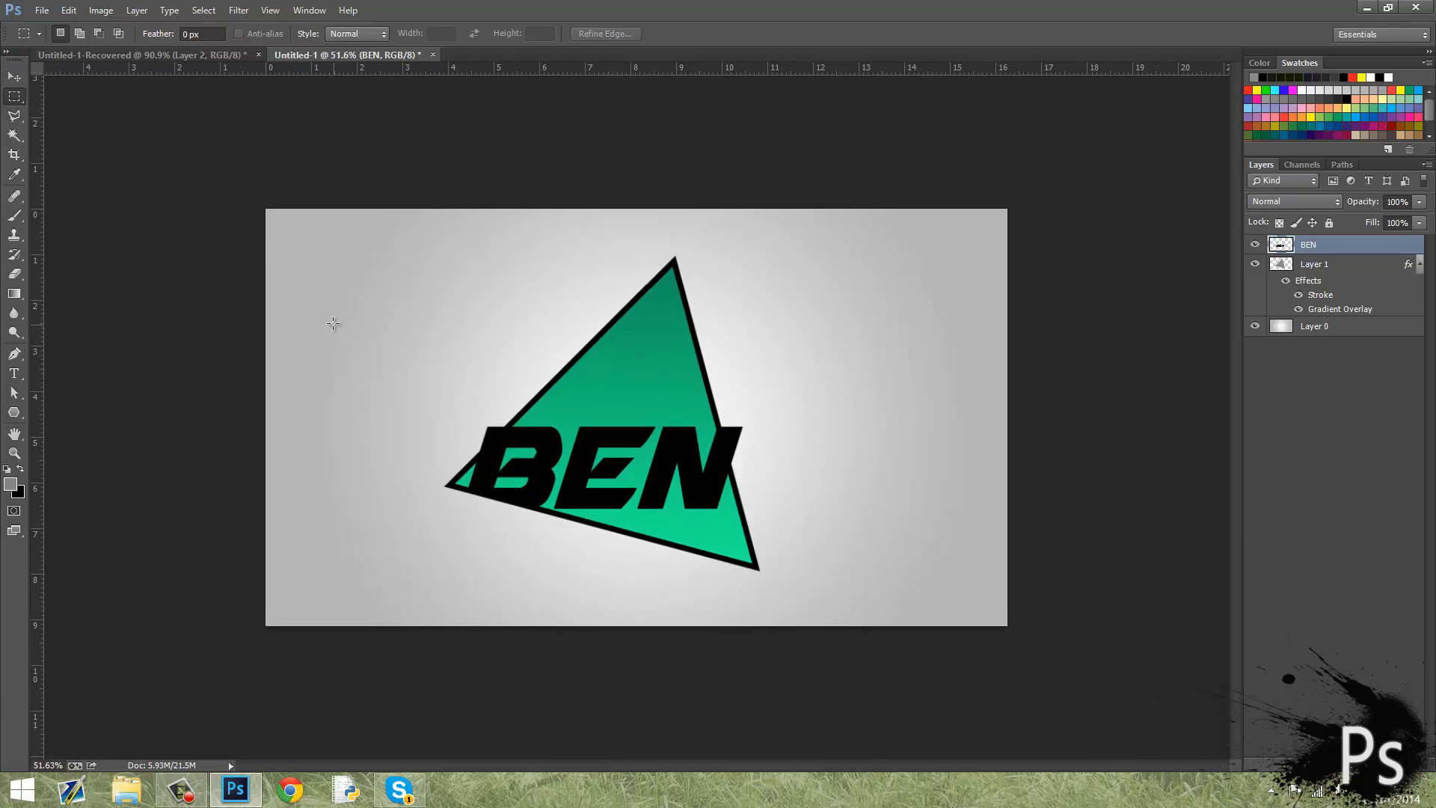
Step: Undo the deselection and the deletion of the lettering below the triangle's bottom edge
scroll(446, 540, up, 5)
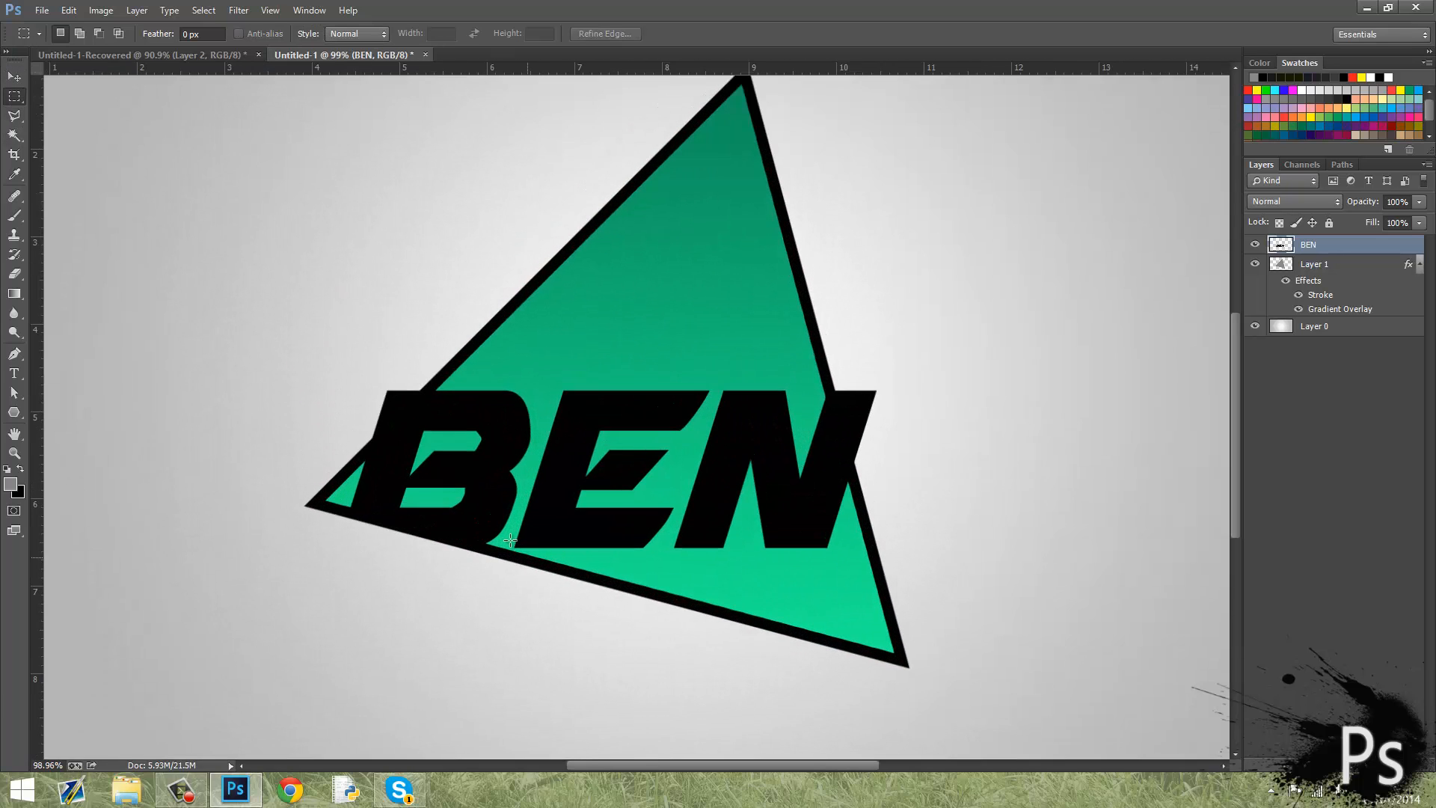
key(ctrl+z)
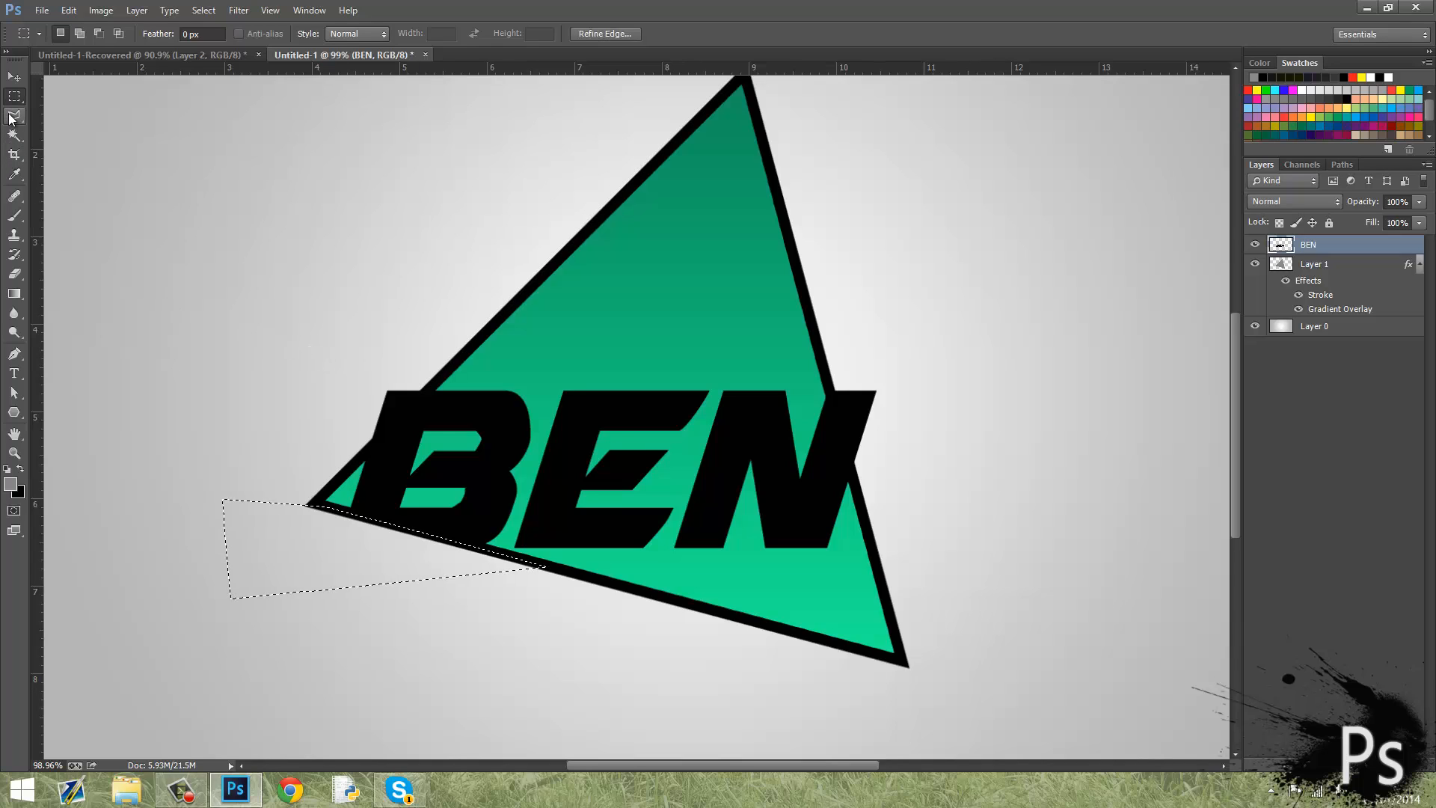
click(14, 116)
click(18, 98)
key(ctrl+alt+z)
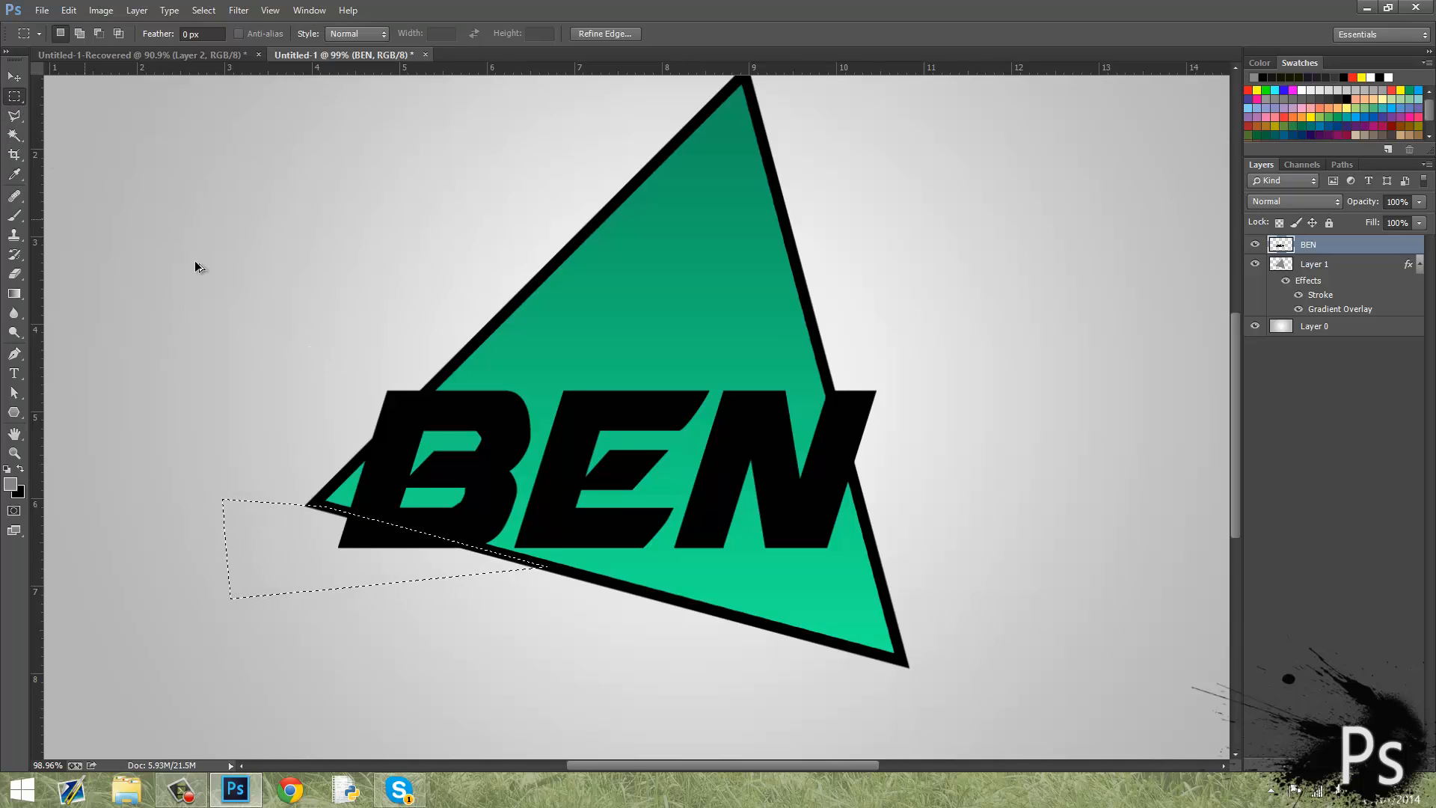
Step: Lasso the part of the first letter outside the triangle's upper left edge, delete it and clear the selection
click(14, 116)
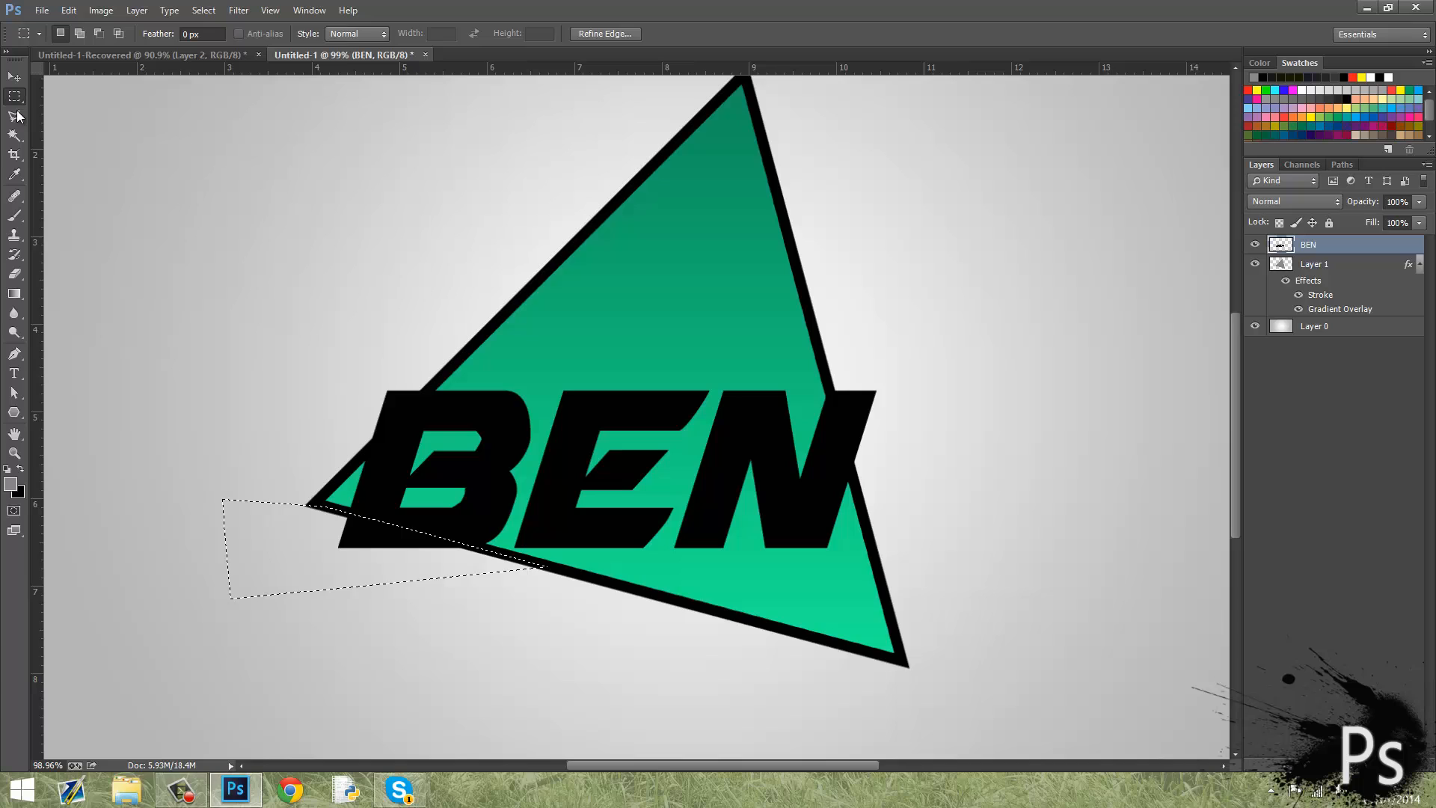
click(473, 346)
click(334, 479)
click(271, 338)
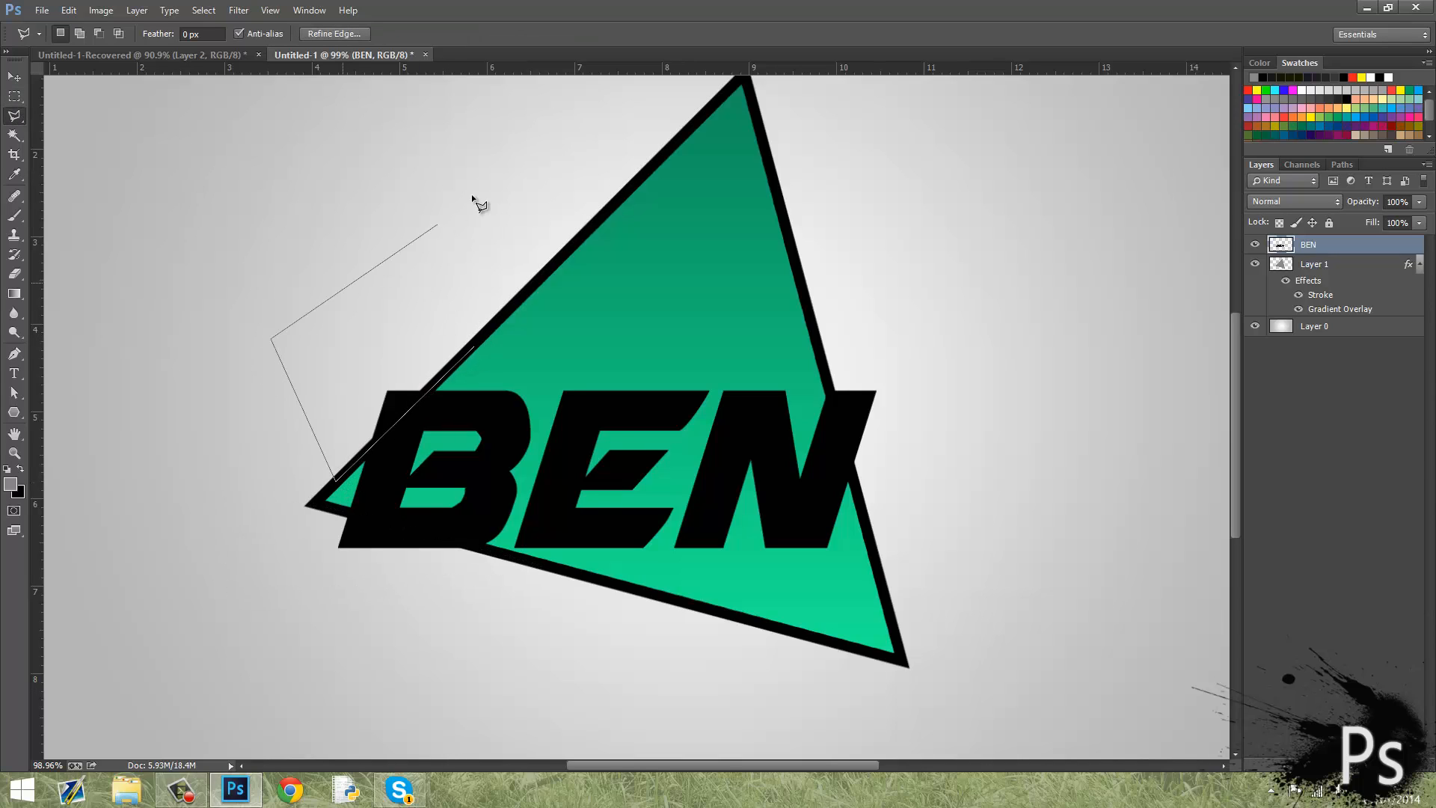
double_click(472, 195)
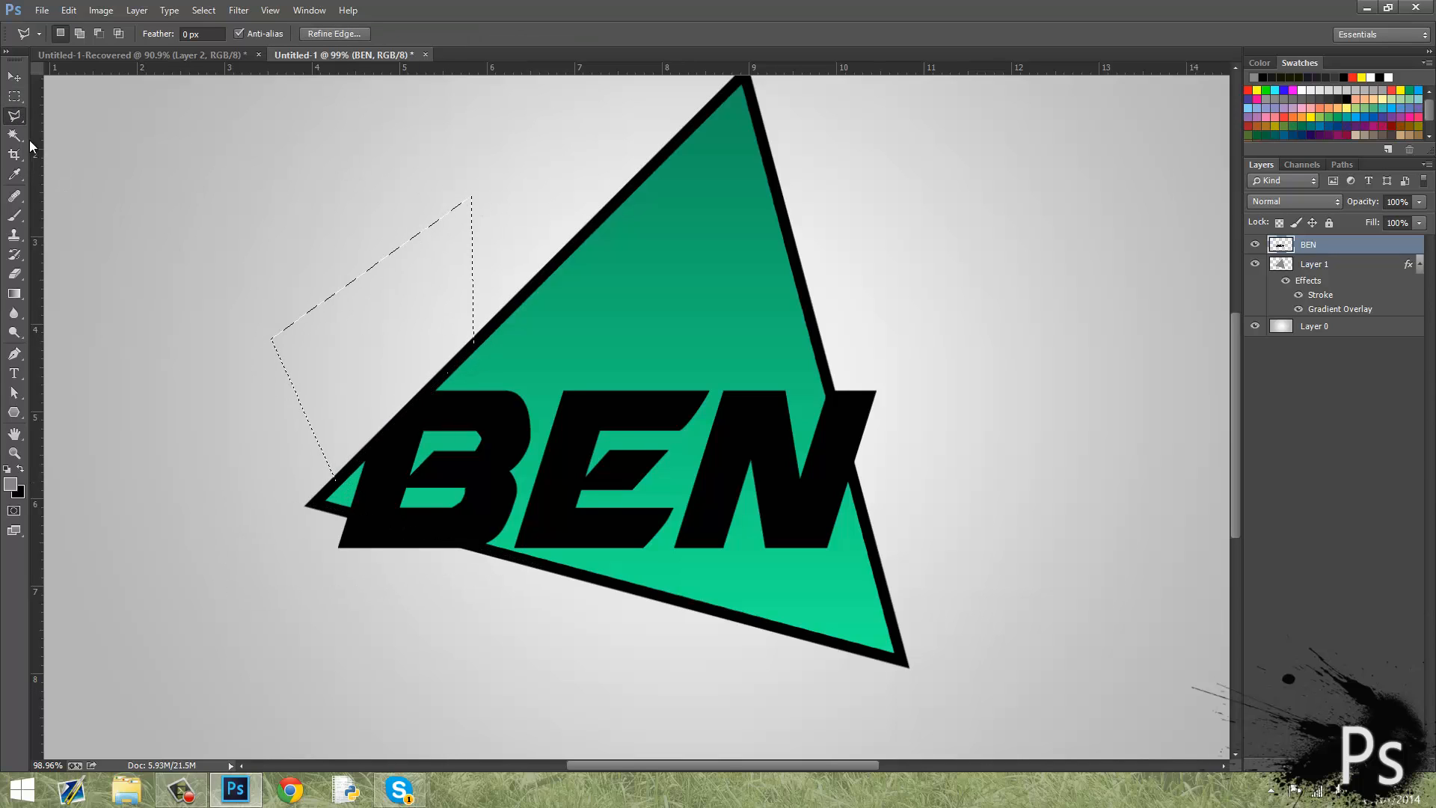
click(15, 104)
click(321, 235)
scroll(359, 244, down, 9)
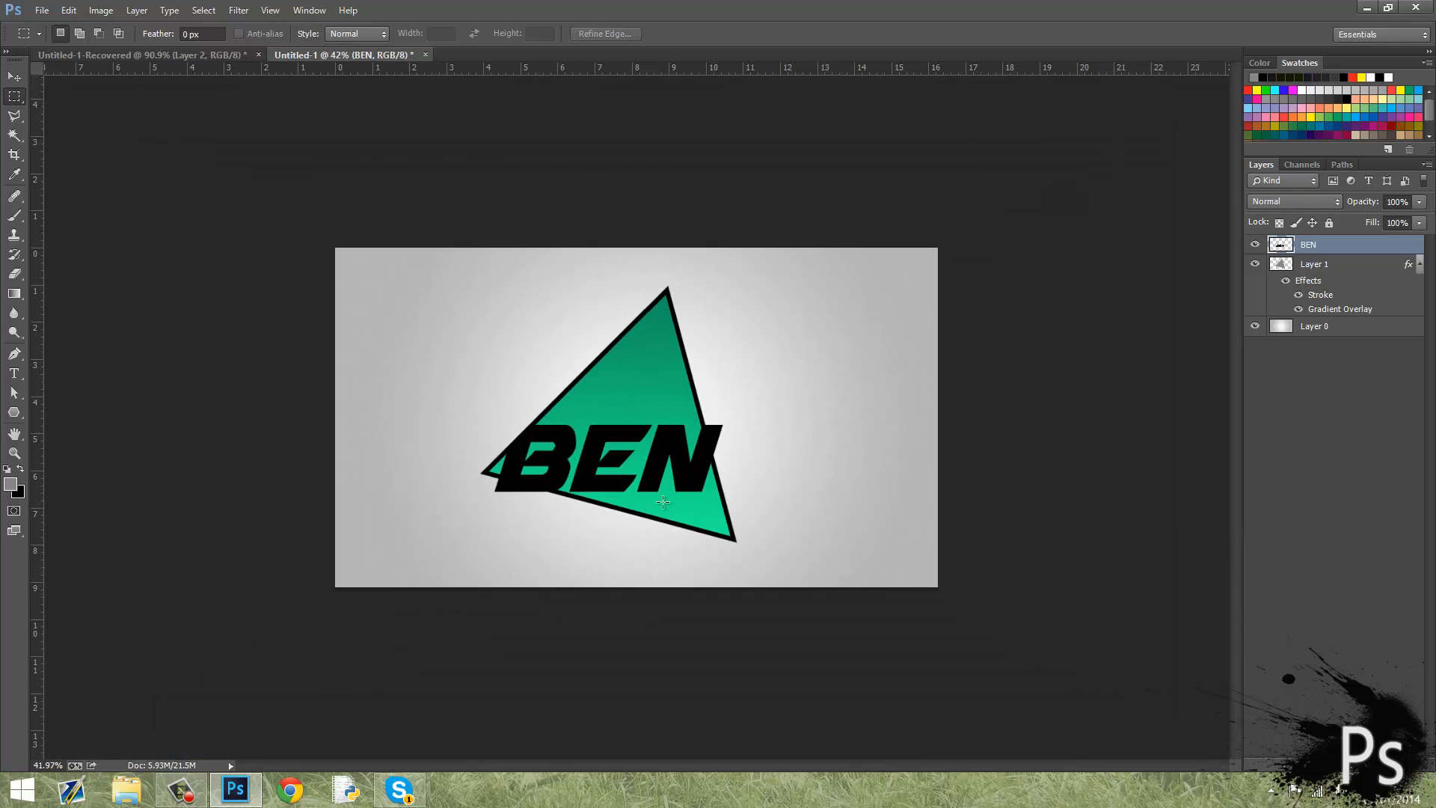
Step: Trim the first letter flush with the triangle's bottom edge using a polygonal lasso selection, and deselect
scroll(664, 503, up, 7)
scroll(710, 504, up, 2)
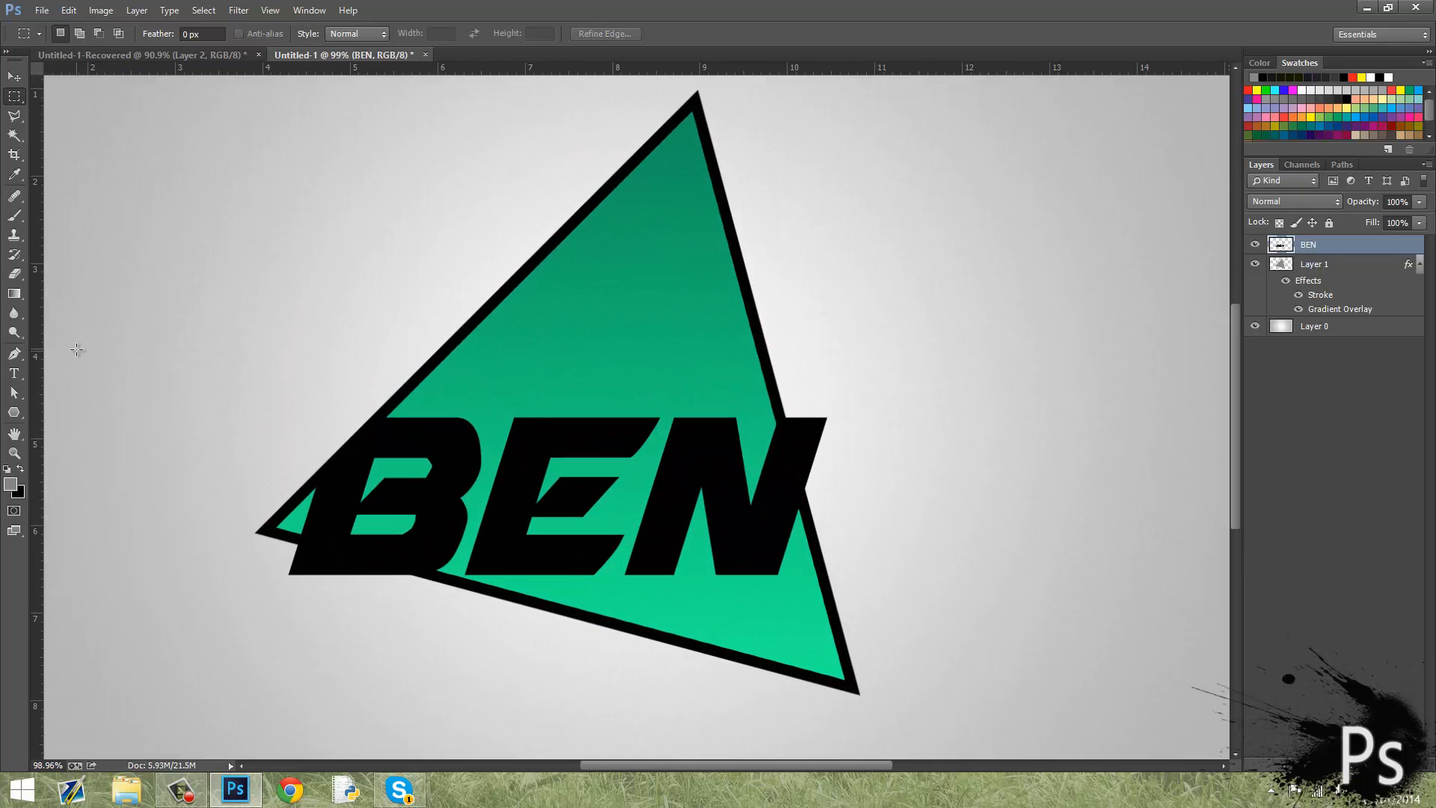
click(14, 116)
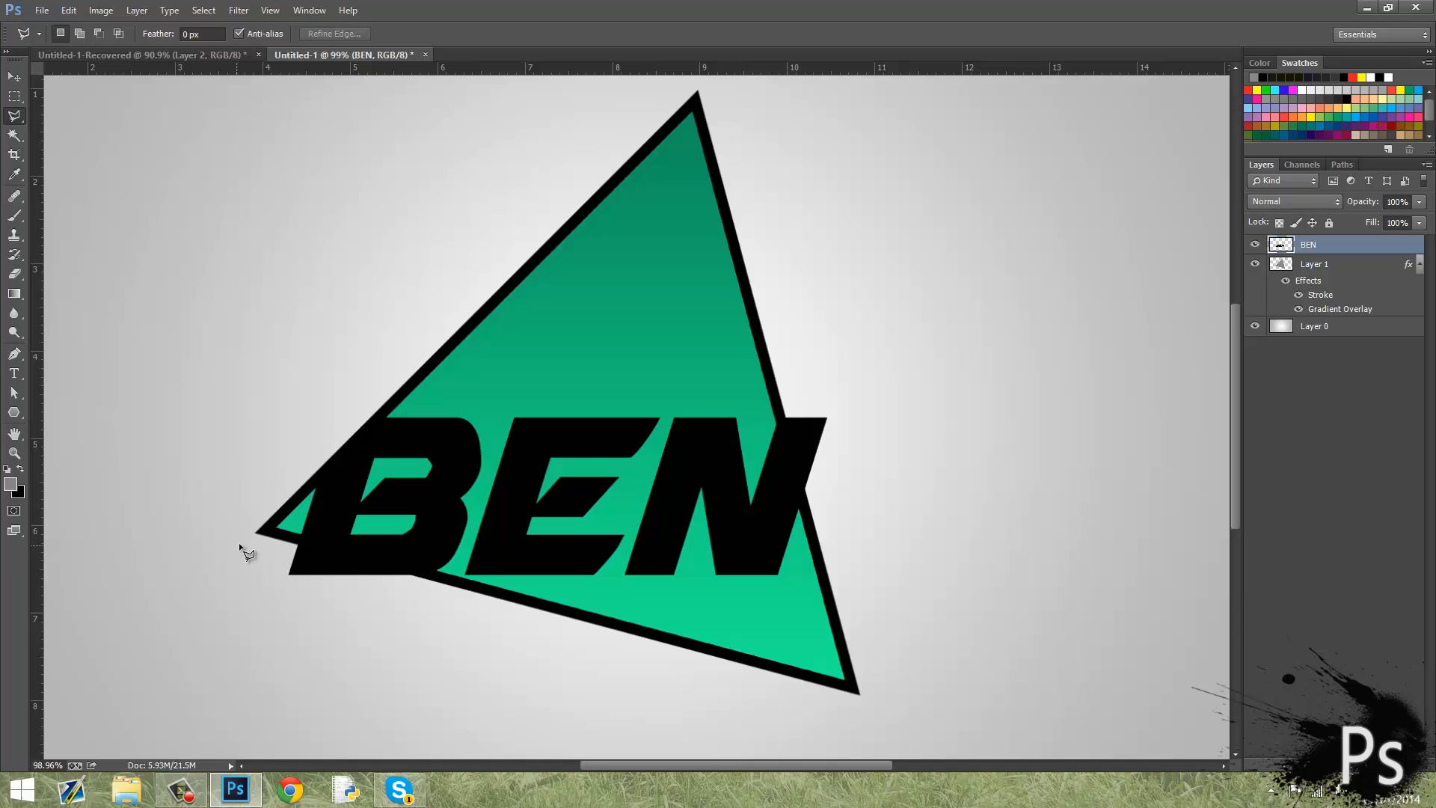
click(284, 537)
click(472, 591)
click(177, 642)
double_click(191, 566)
click(14, 96)
click(138, 153)
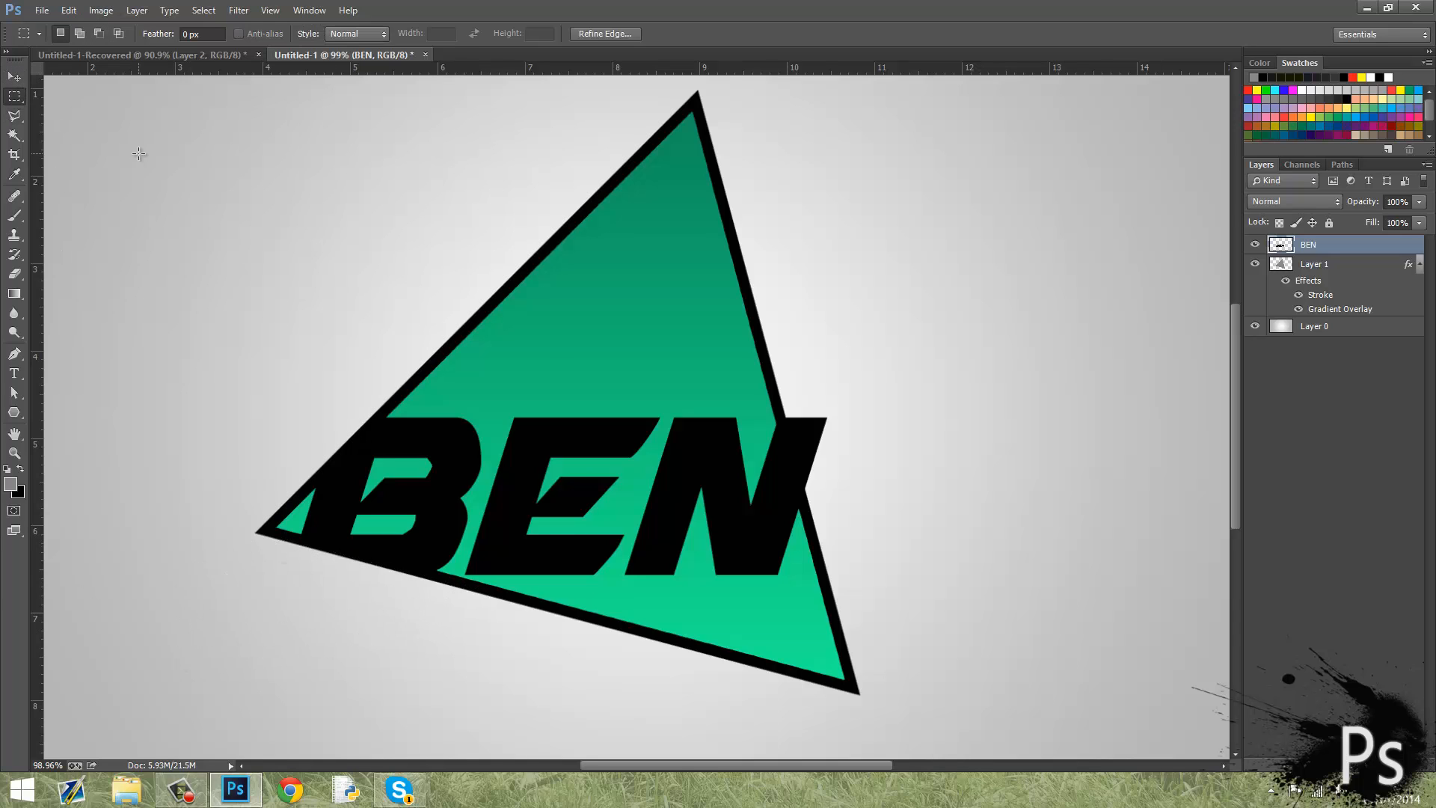
Step: Step back through the last three edits of the trimmed lettering
scroll(138, 154, down, 5)
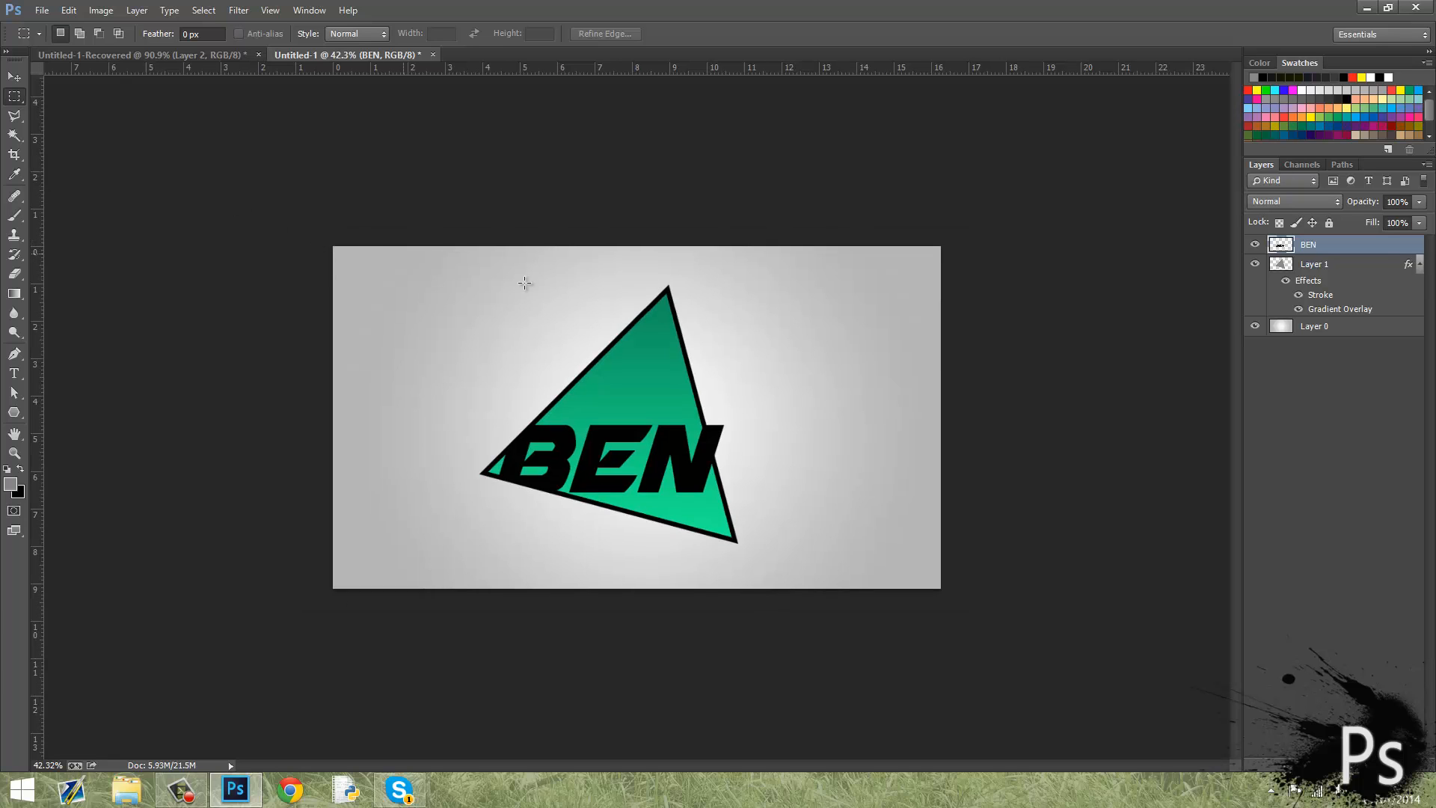
scroll(638, 311, down, 3)
scroll(805, 474, up, 9)
key(ctrl+alt+z)
key(ctrl+alt+z)
key(ctrl+alt+z)
scroll(622, 371, down, 7)
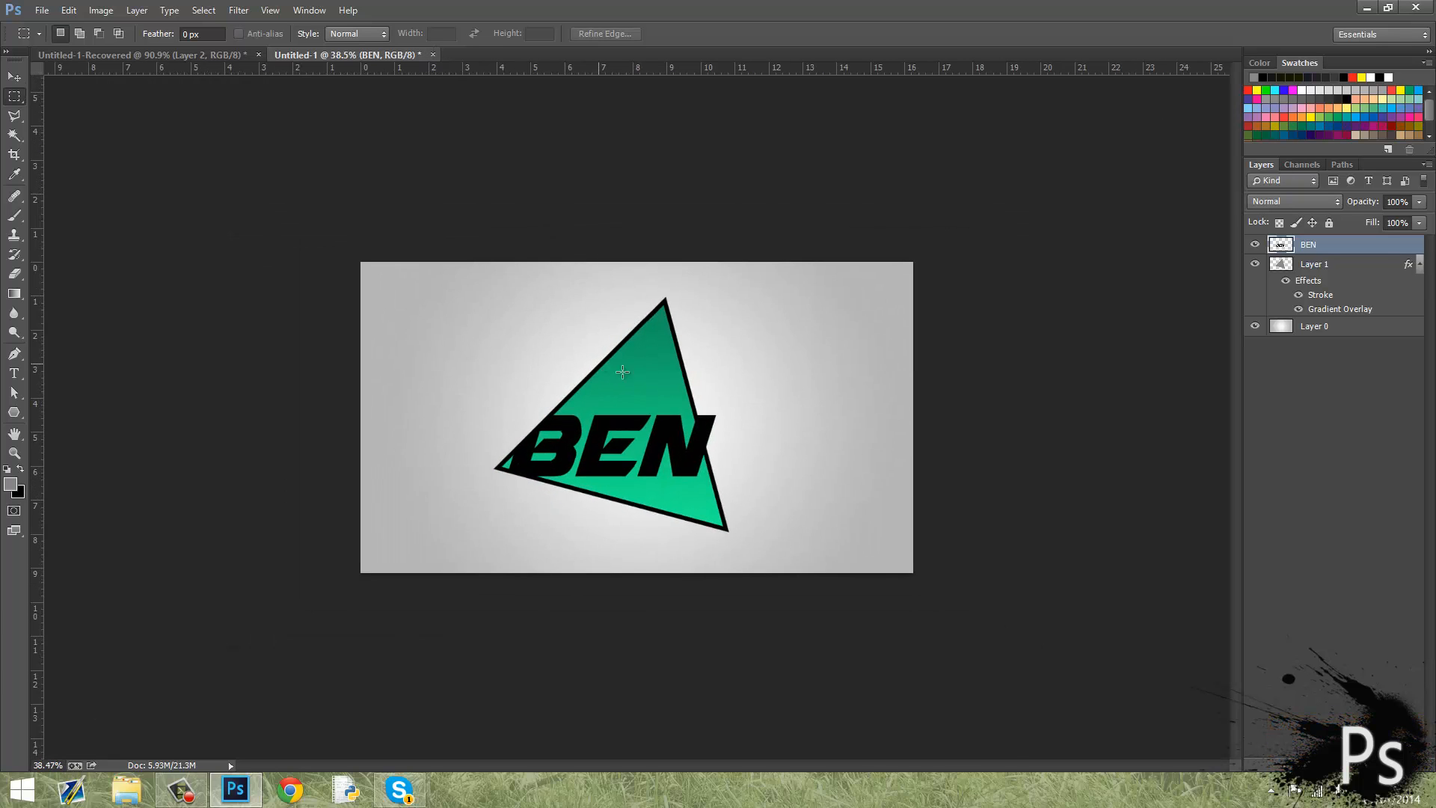
scroll(622, 371, up, 3)
Step: Merge the lettering and triangle layers into one layer and move the merged logo slightly right on the canvas
shift+click(1310, 268)
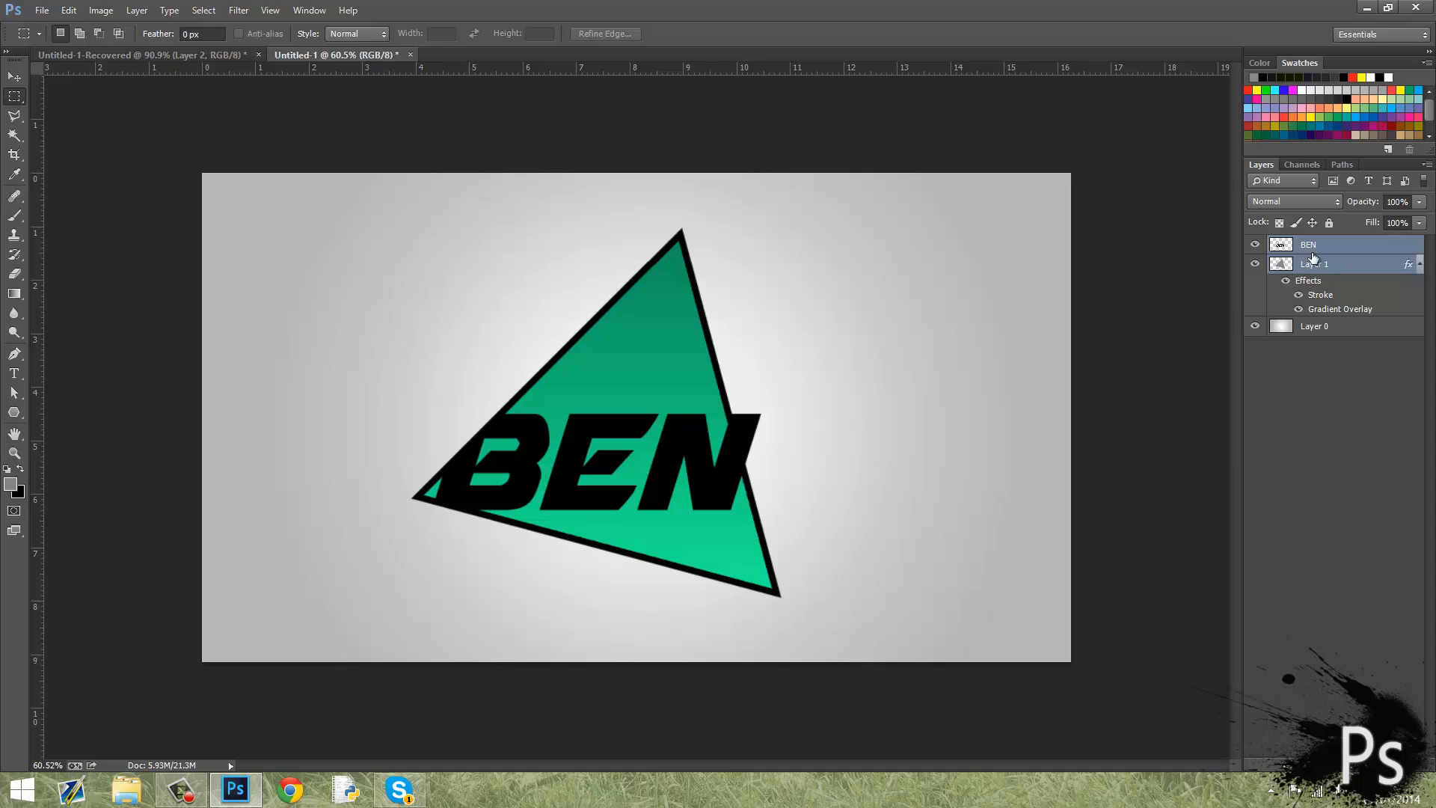
click(1319, 247)
shift+click(1315, 268)
key(ctrl+e)
click(21, 73)
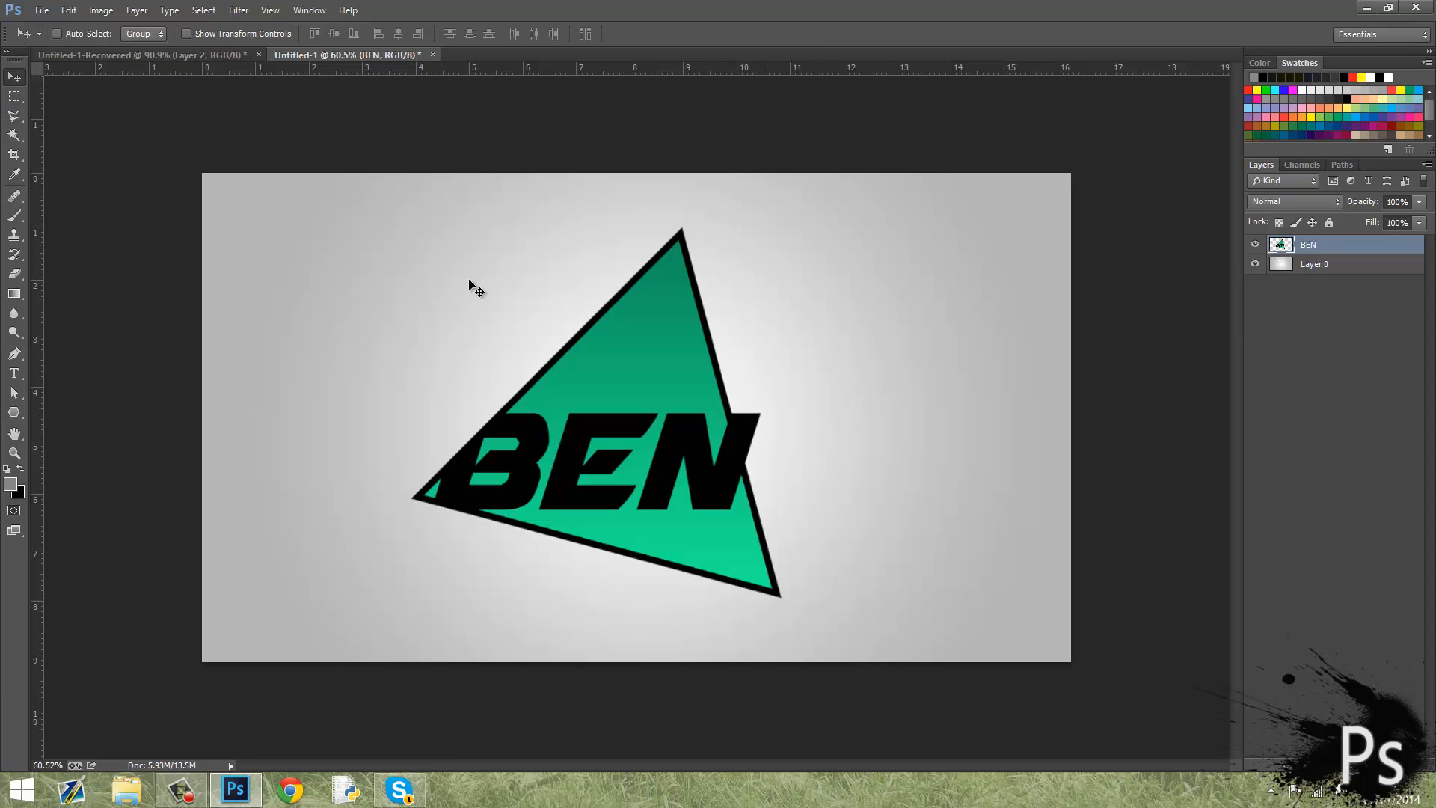
mouse_move(696, 366)
mouse_down()
mouse_move(647, 350)
mouse_move(715, 339)
mouse_move(689, 348)
mouse_up()
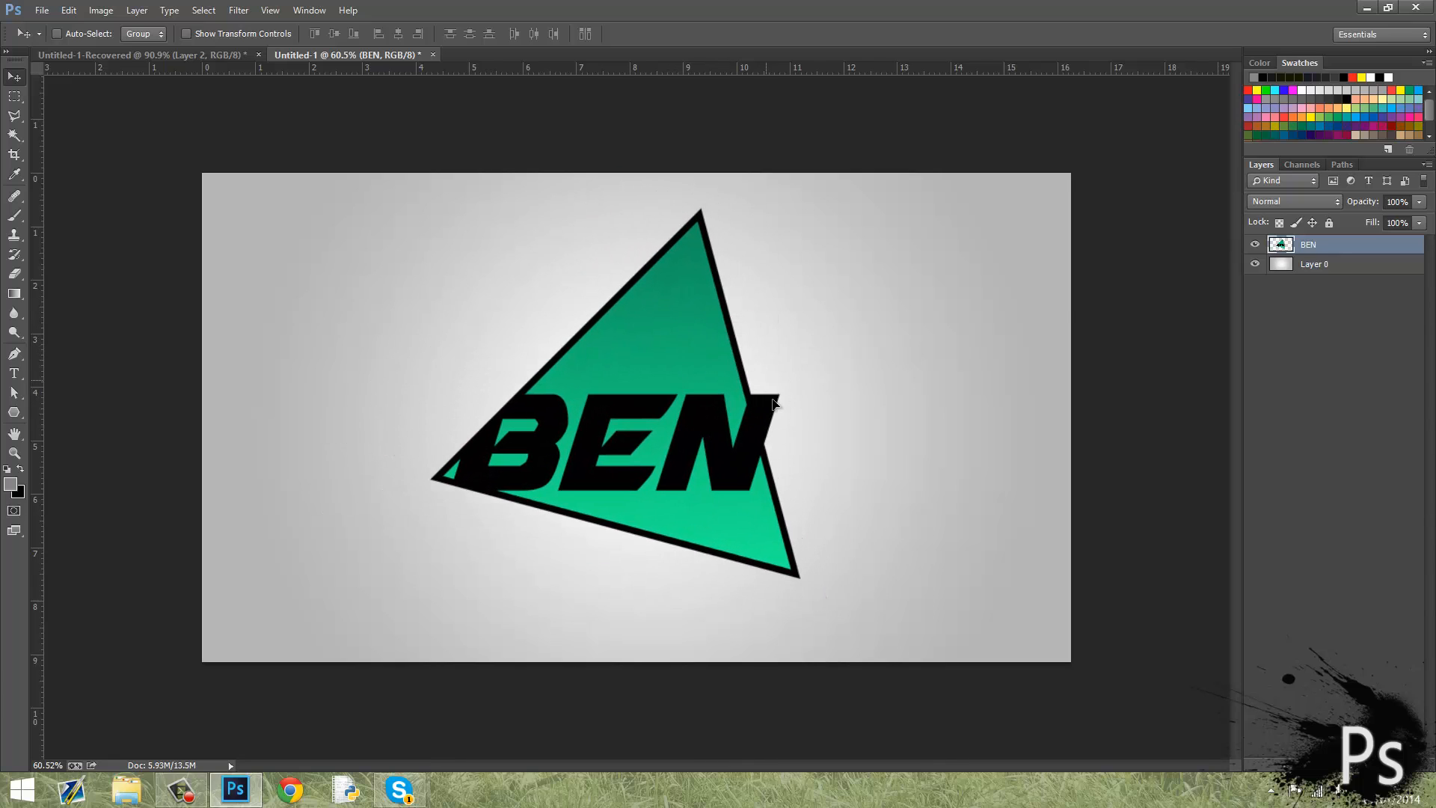
mouse_move(771, 397)
mouse_down()
mouse_move(785, 426)
mouse_move(774, 410)
mouse_up()
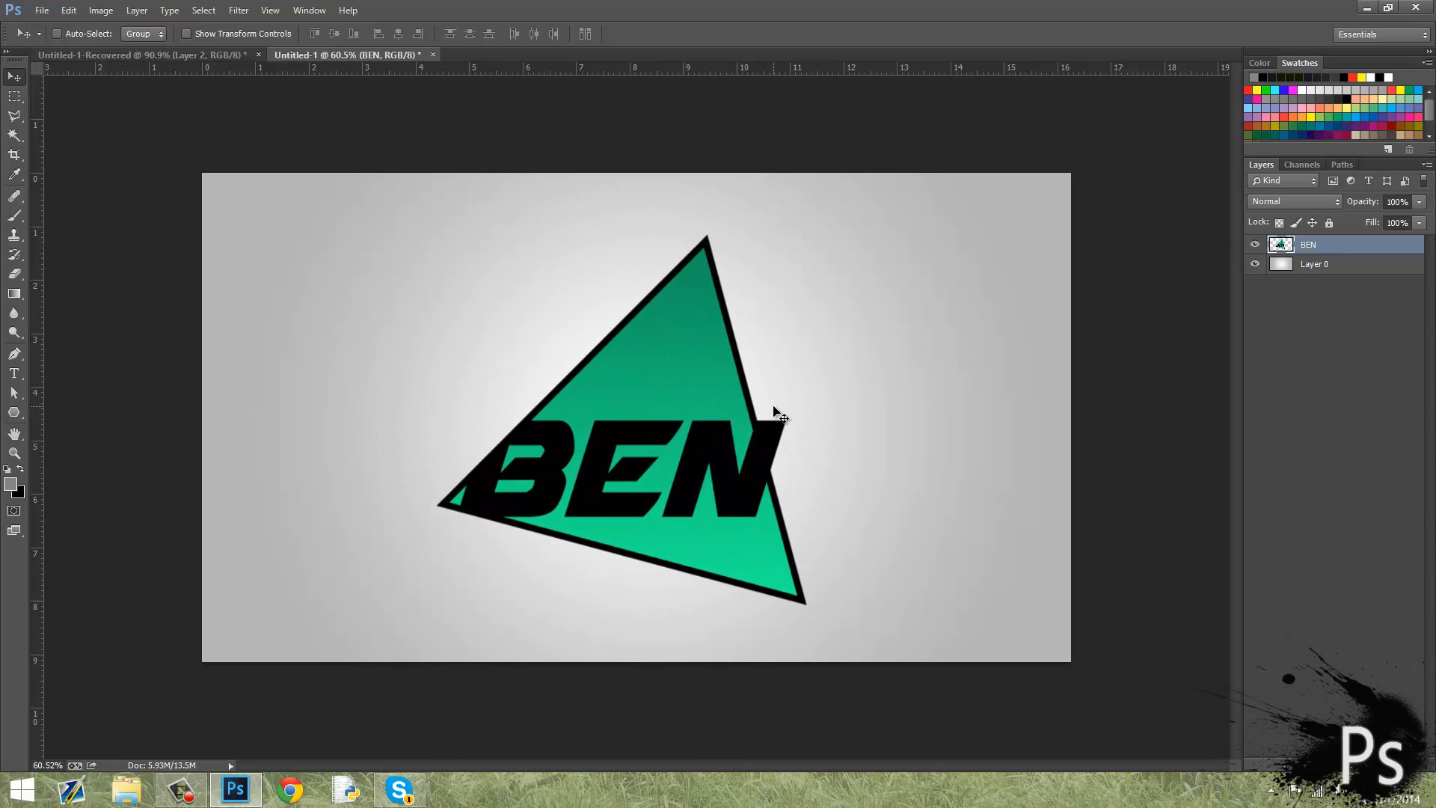
Step: Undo the logo moves and the merge of the lettering and triangle layers
key(ctrl+alt+z)
key(ctrl+alt+z)
key(ctrl+alt+z)
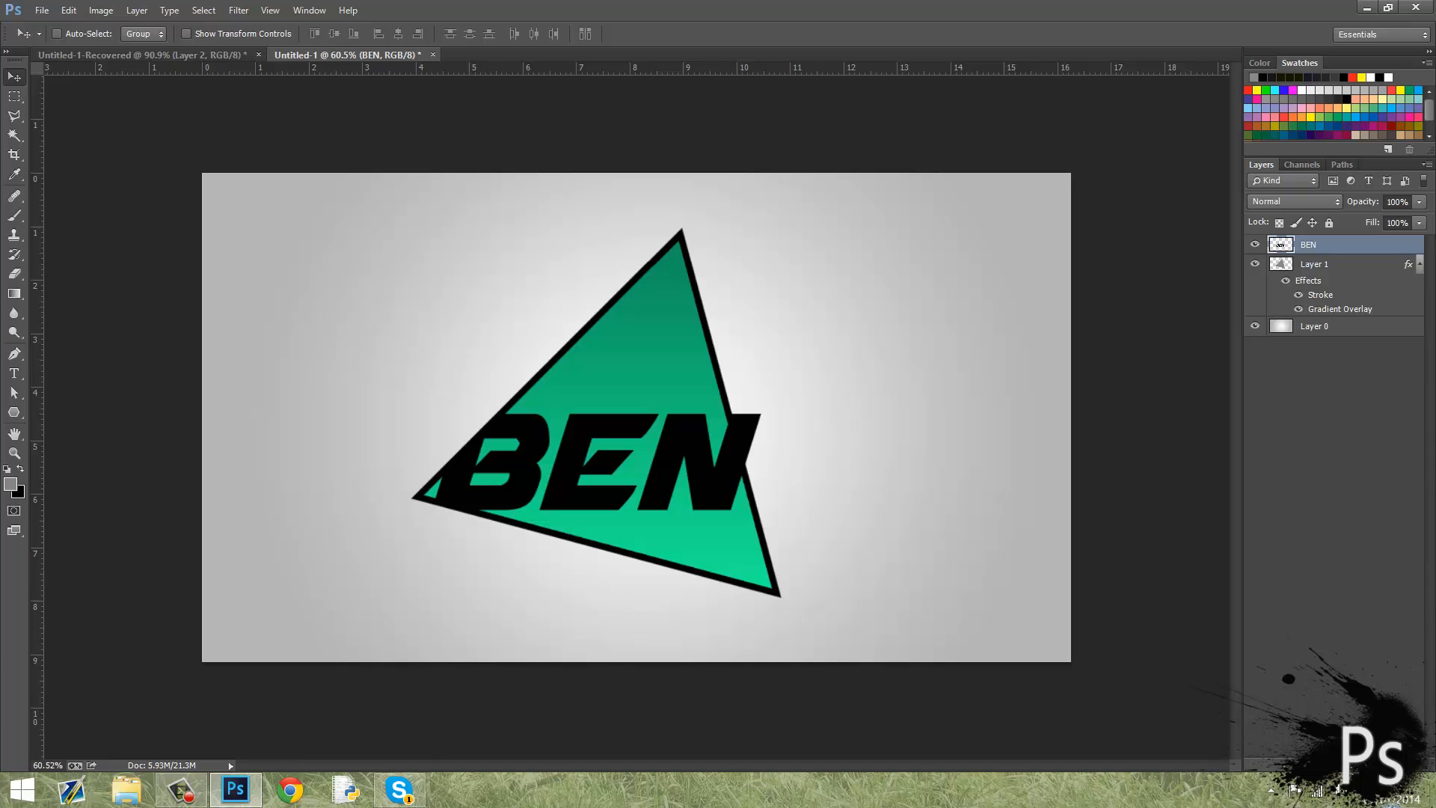
Step: Create a layer group containing the lettering and triangle layers, and move the group slightly up and to the left
key(ctrl+g)
click(1305, 265)
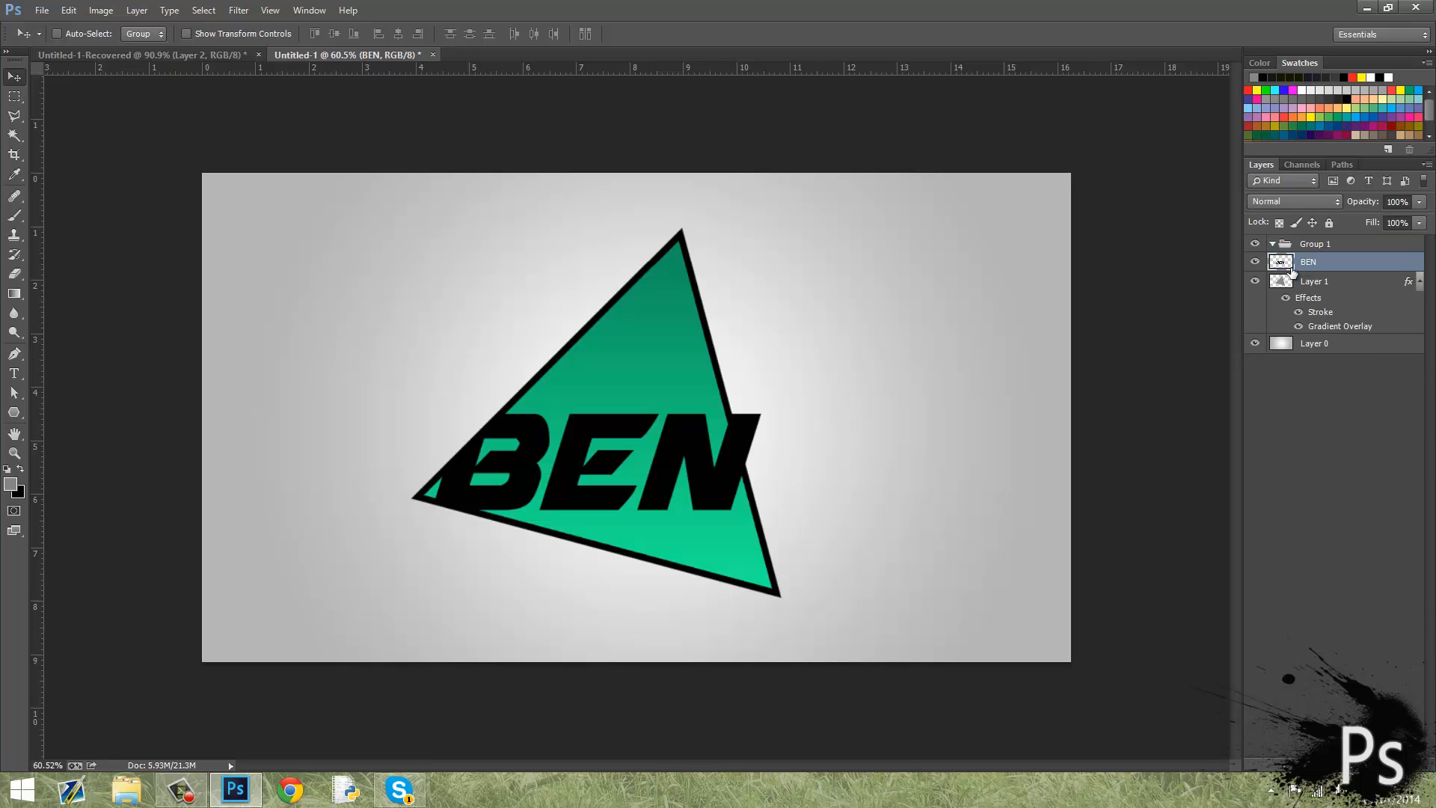
shift+click(1300, 277)
drag(1298, 258, 1281, 249)
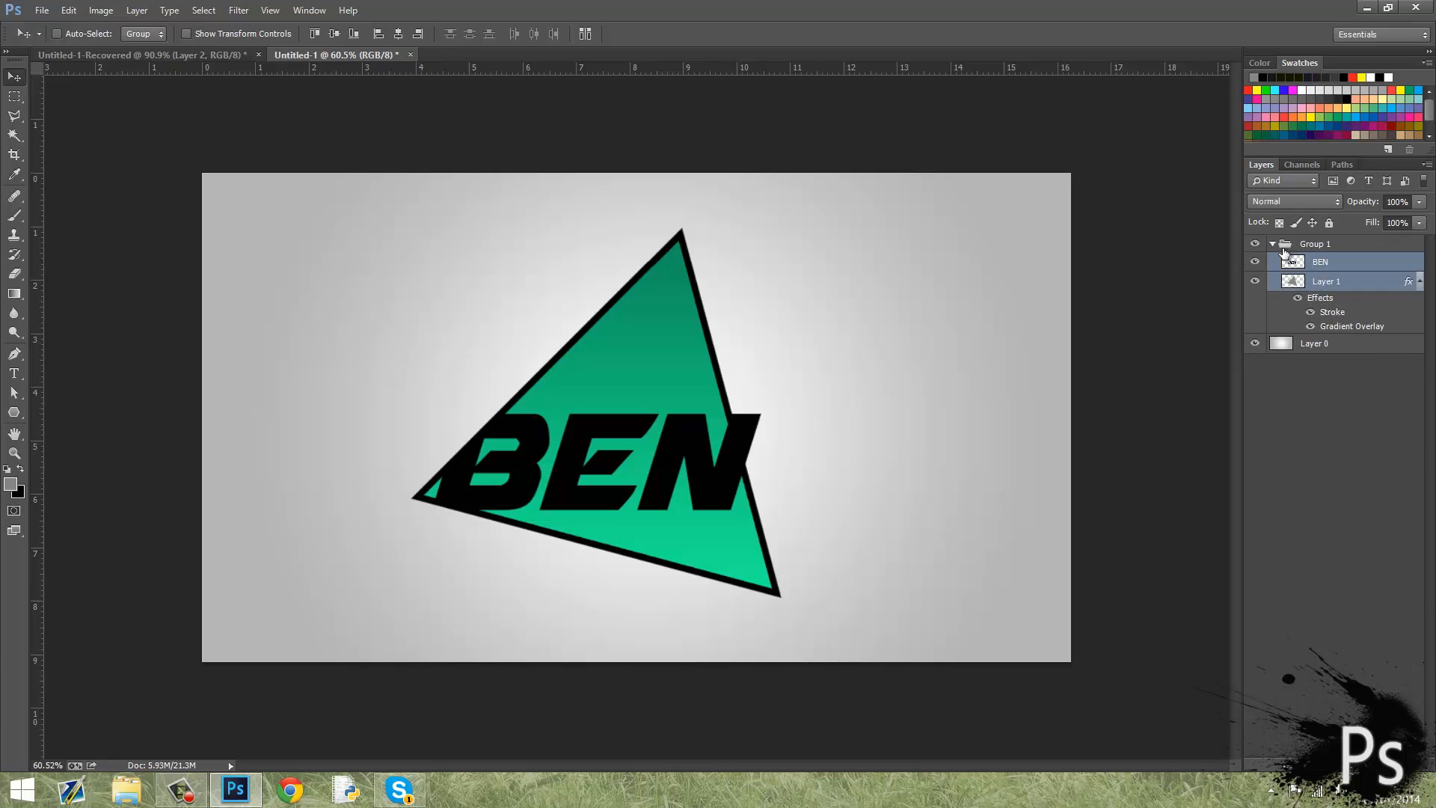
click(1270, 240)
click(1273, 244)
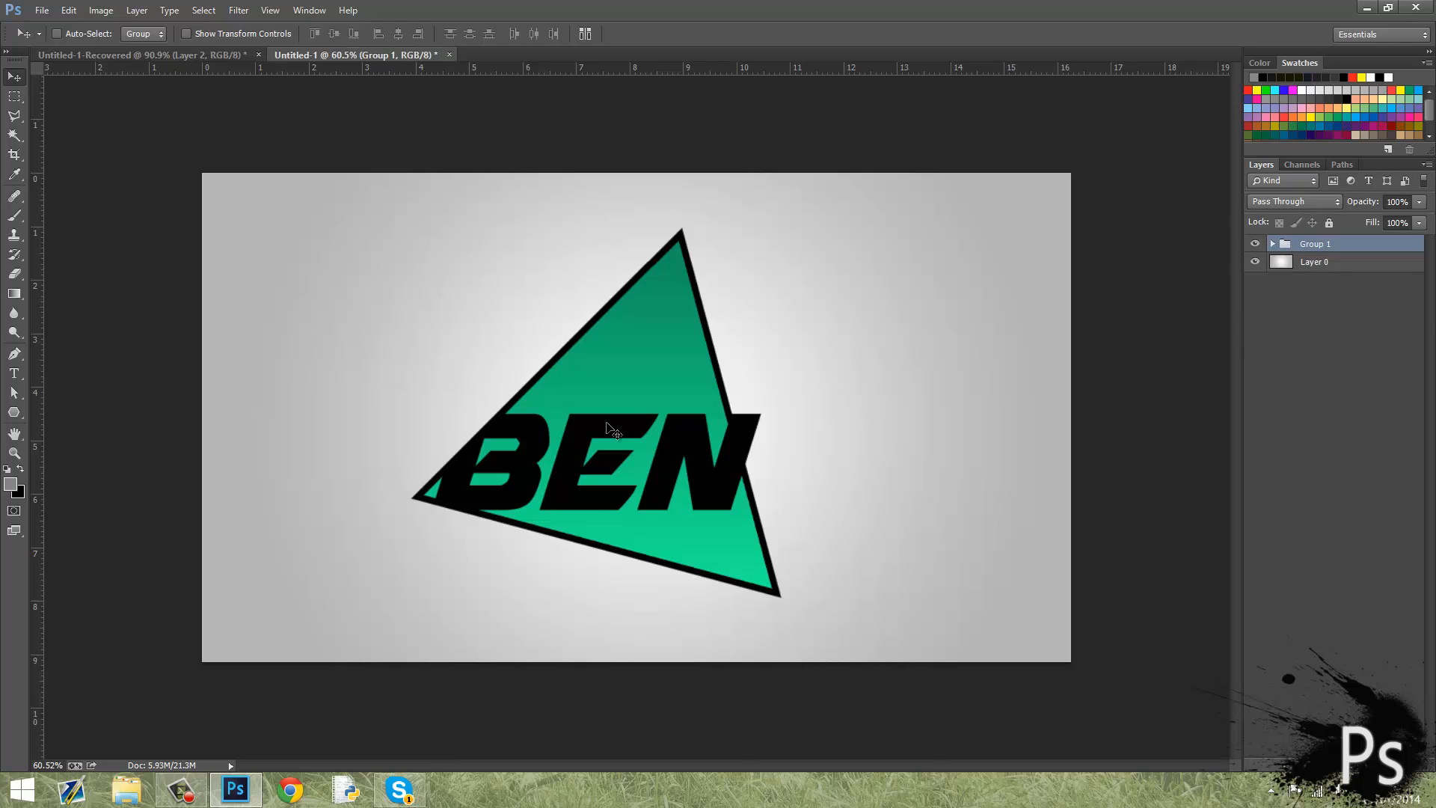
mouse_move(608, 428)
mouse_down()
mouse_move(627, 252)
mouse_move(610, 401)
mouse_move(593, 422)
mouse_up()
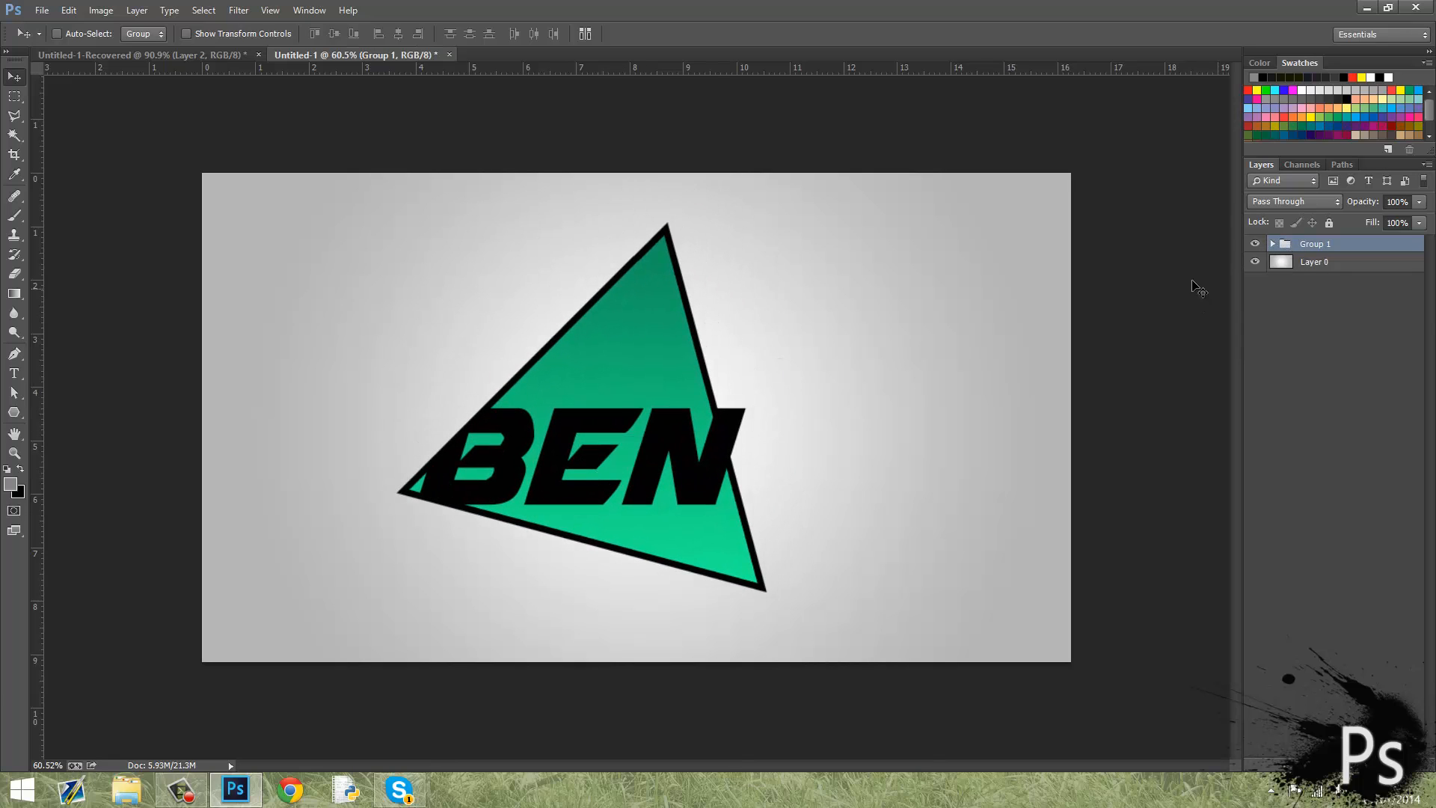
Step: Expand the group, toggle the lettering layer's visibility off and on twice to check it, and collapse the group
click(1272, 244)
click(1256, 262)
click(1256, 263)
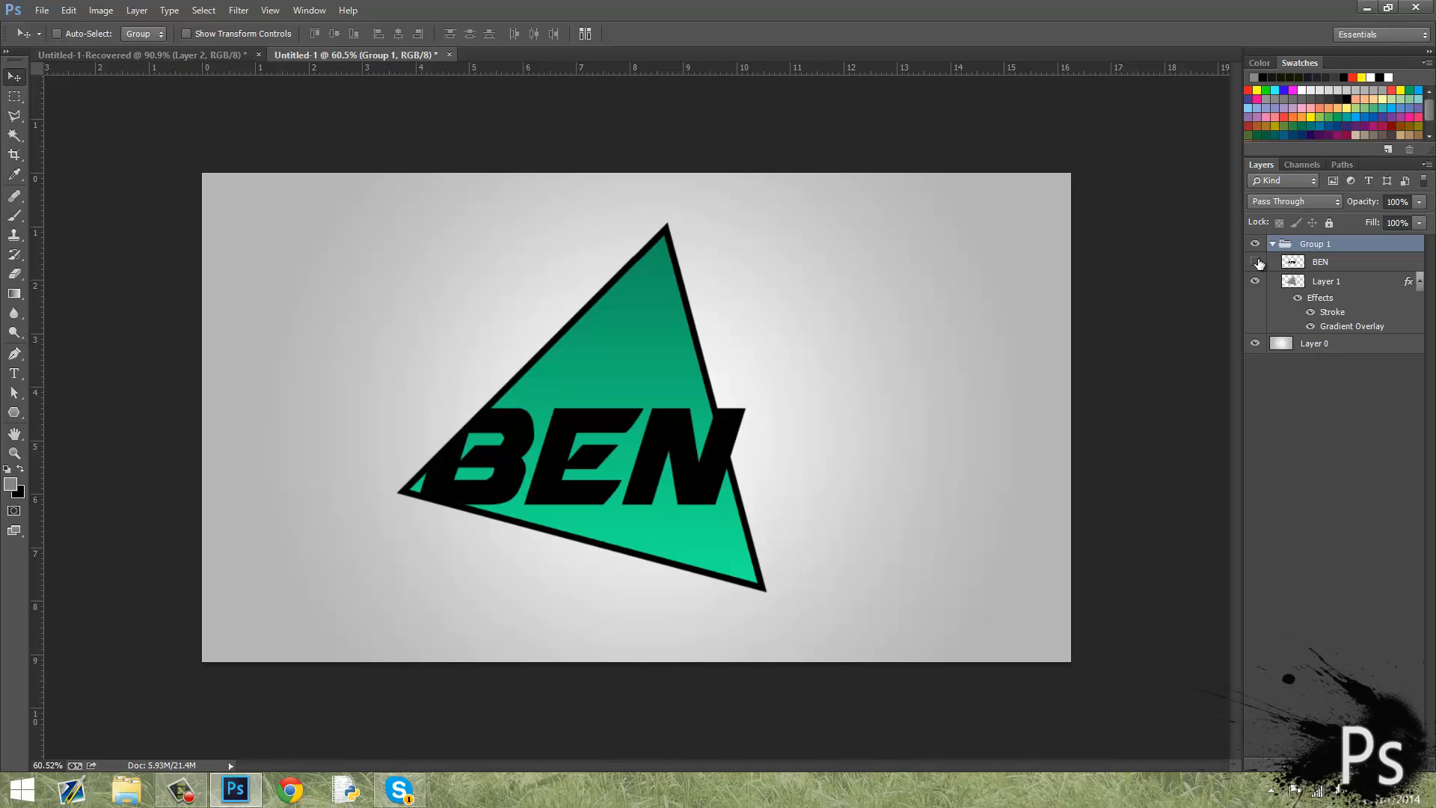
click(1257, 263)
click(1257, 262)
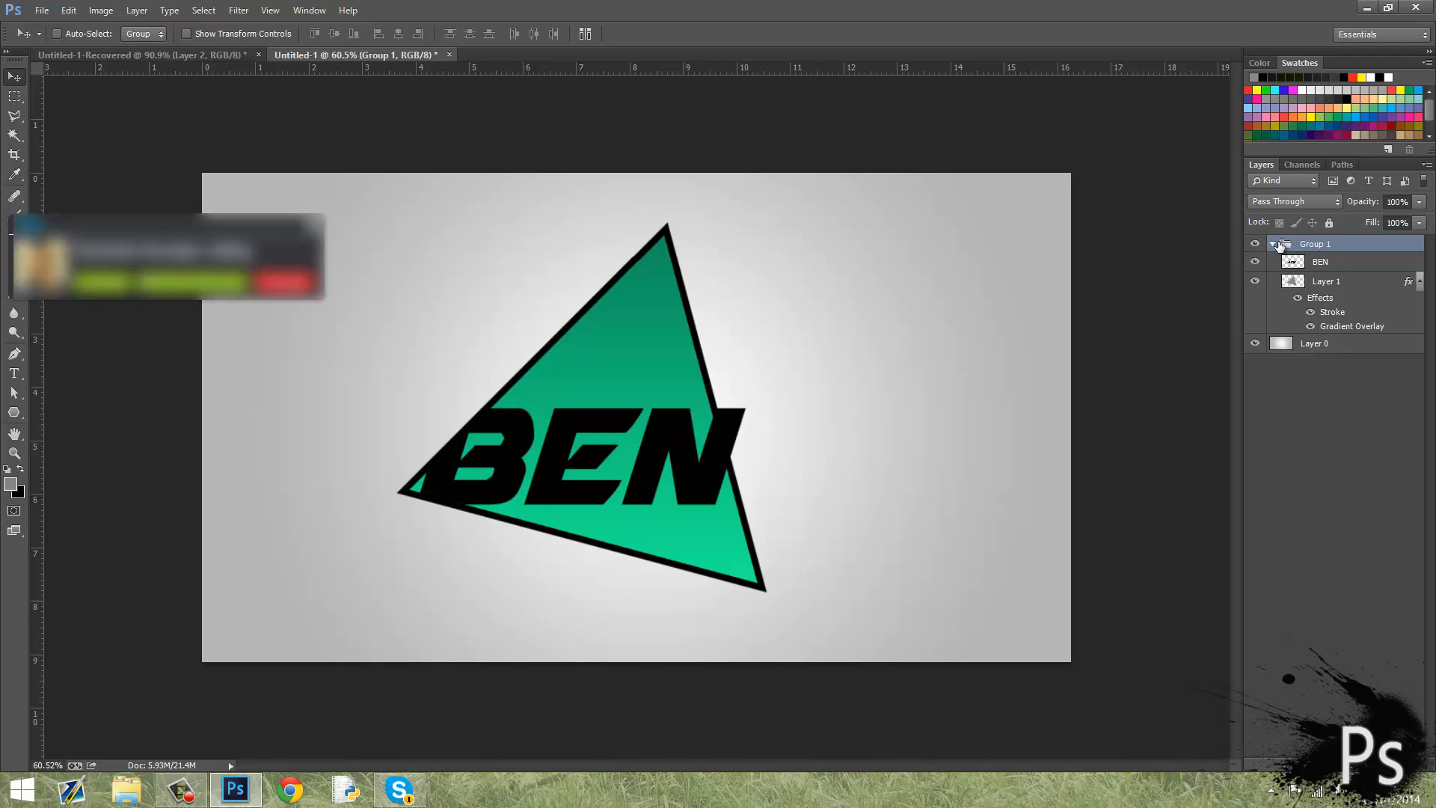
click(1272, 243)
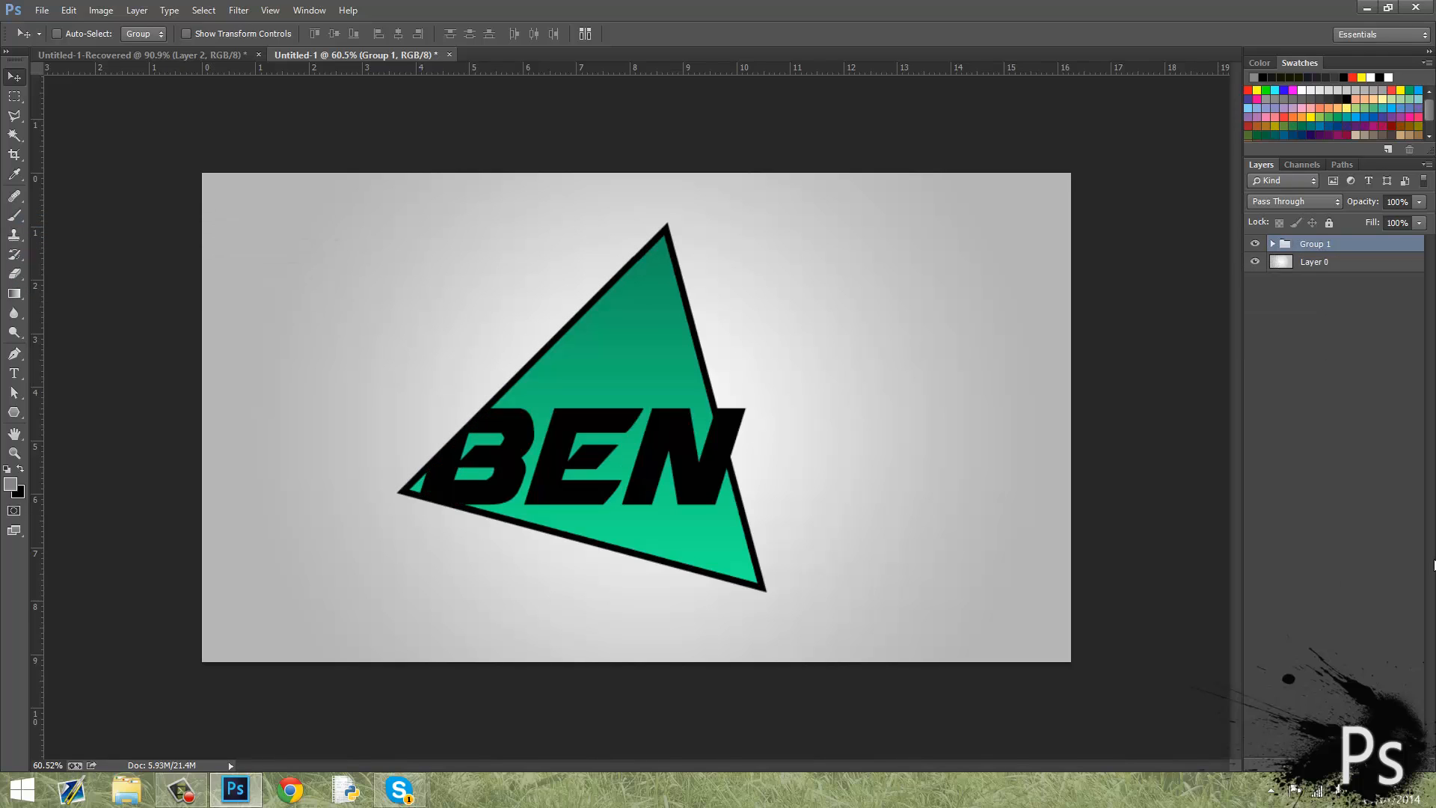
Step: Move the grouped logo slightly right and down to sit nearer the canvas centre
click(1288, 280)
mouse_move(634, 418)
mouse_down()
mouse_move(669, 460)
mouse_move(651, 425)
mouse_up()
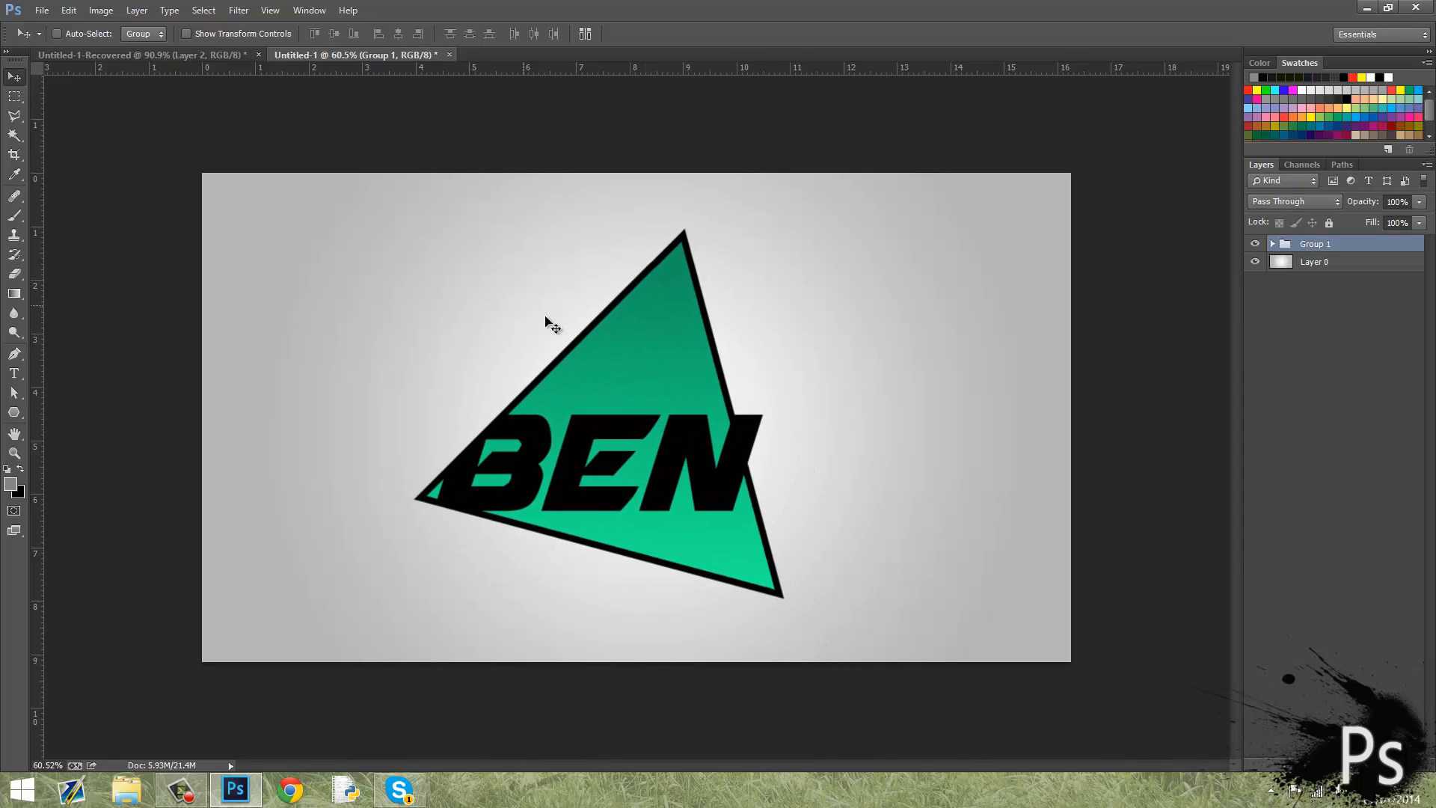
mouse_move(589, 376)
mouse_down()
mouse_move(359, 379)
mouse_move(608, 383)
mouse_up()
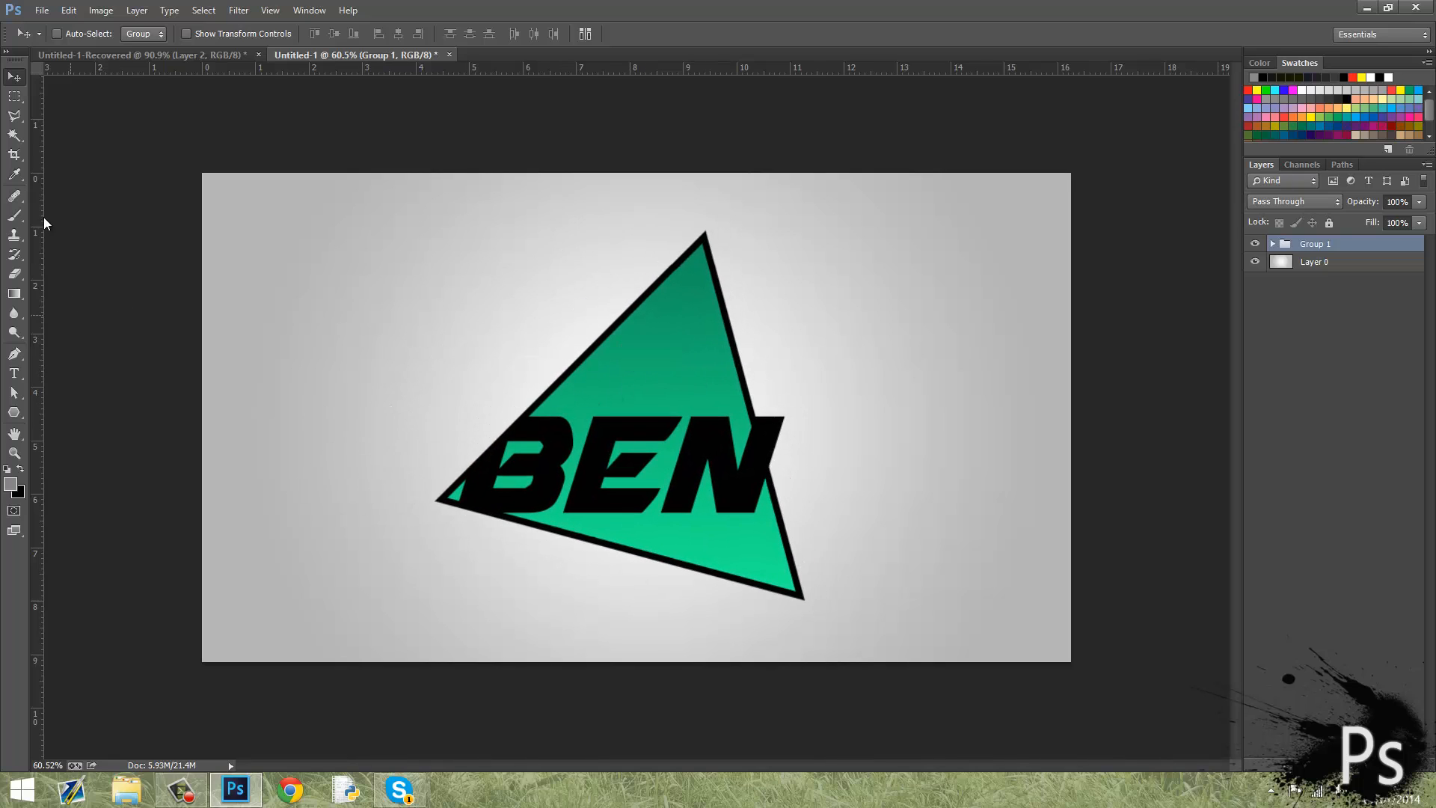
click(14, 412)
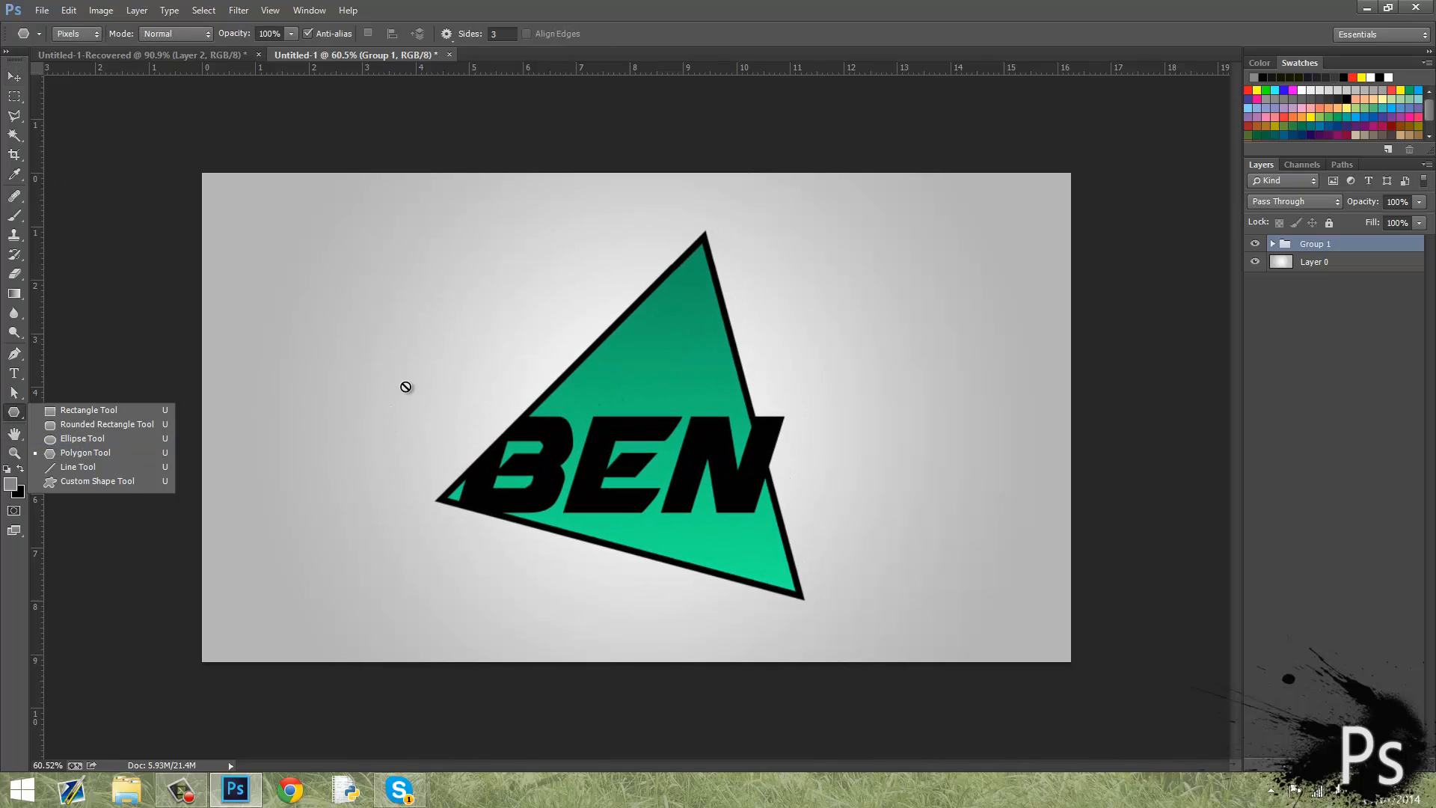
click(458, 345)
click(730, 309)
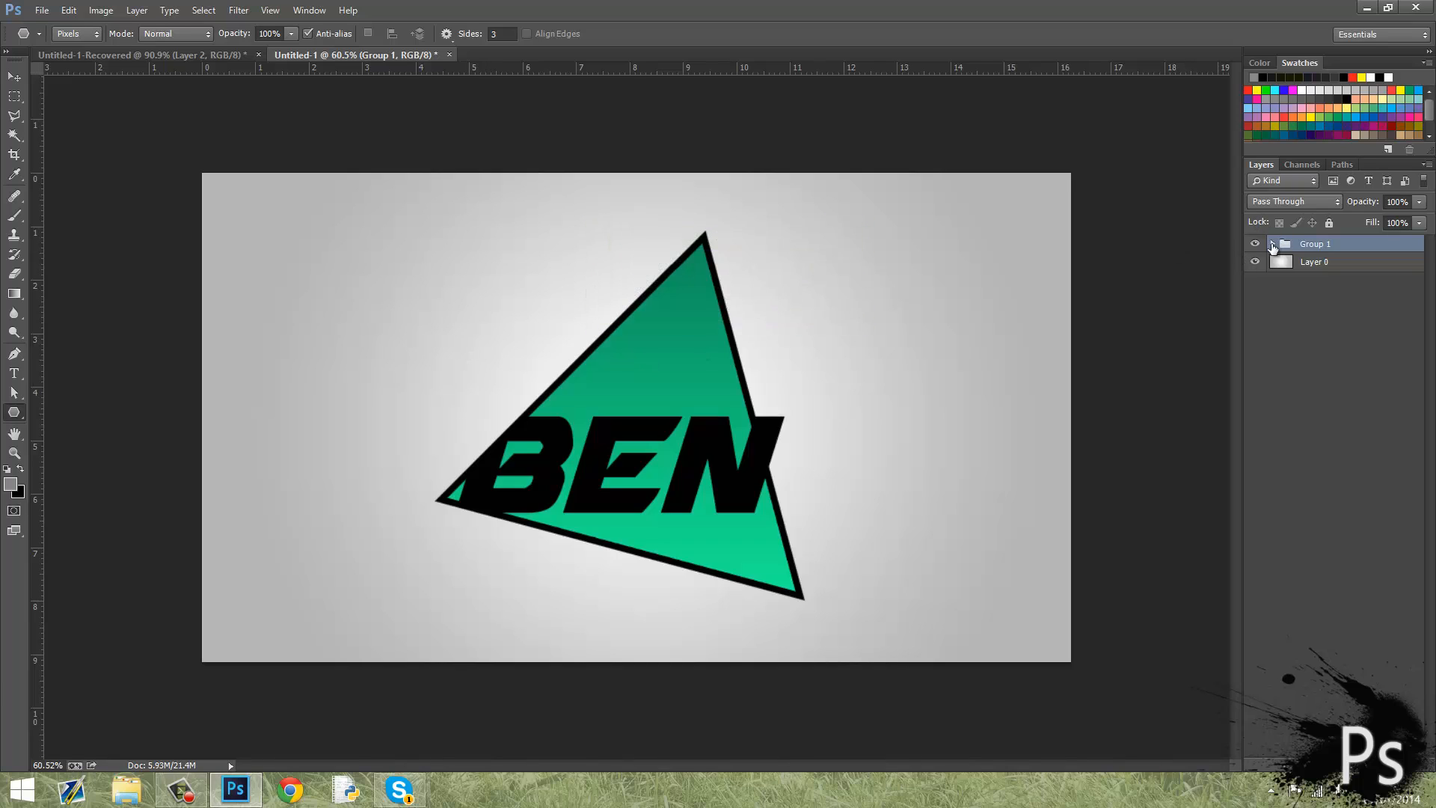
Step: Expand the logo group and select the triangle layer inside it
click(1272, 245)
click(1333, 291)
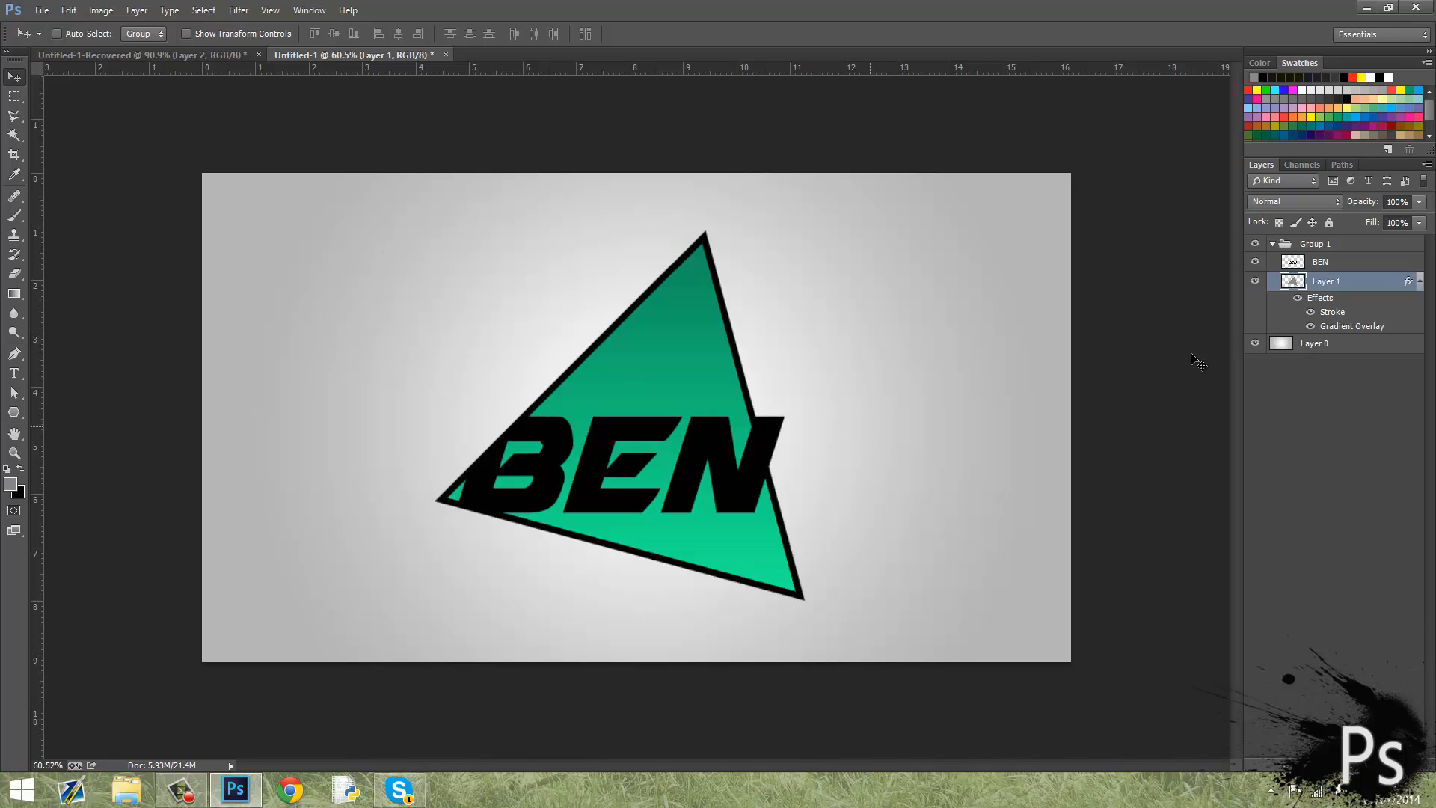
key(i)
key(ctrl+k)
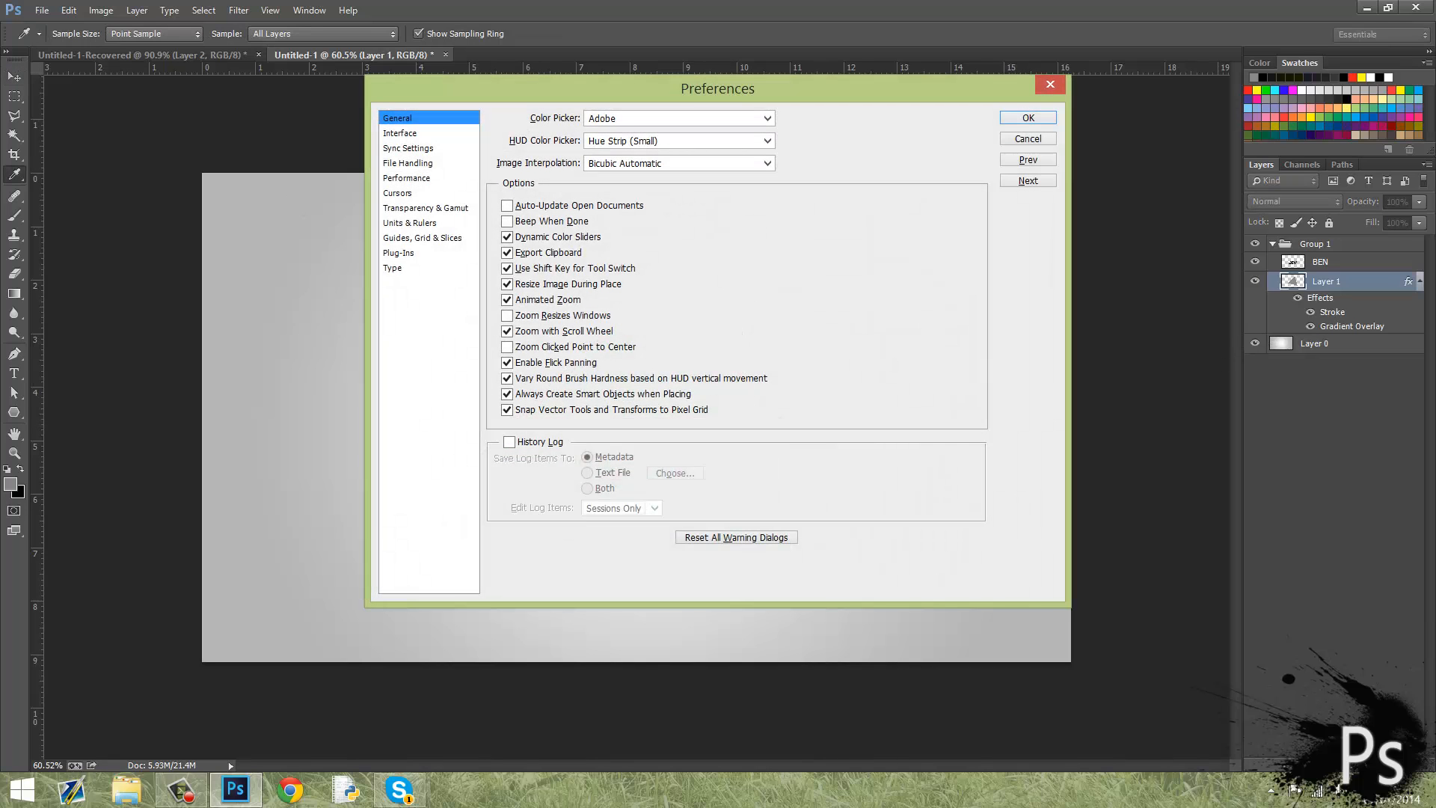
click(1027, 138)
key(v)
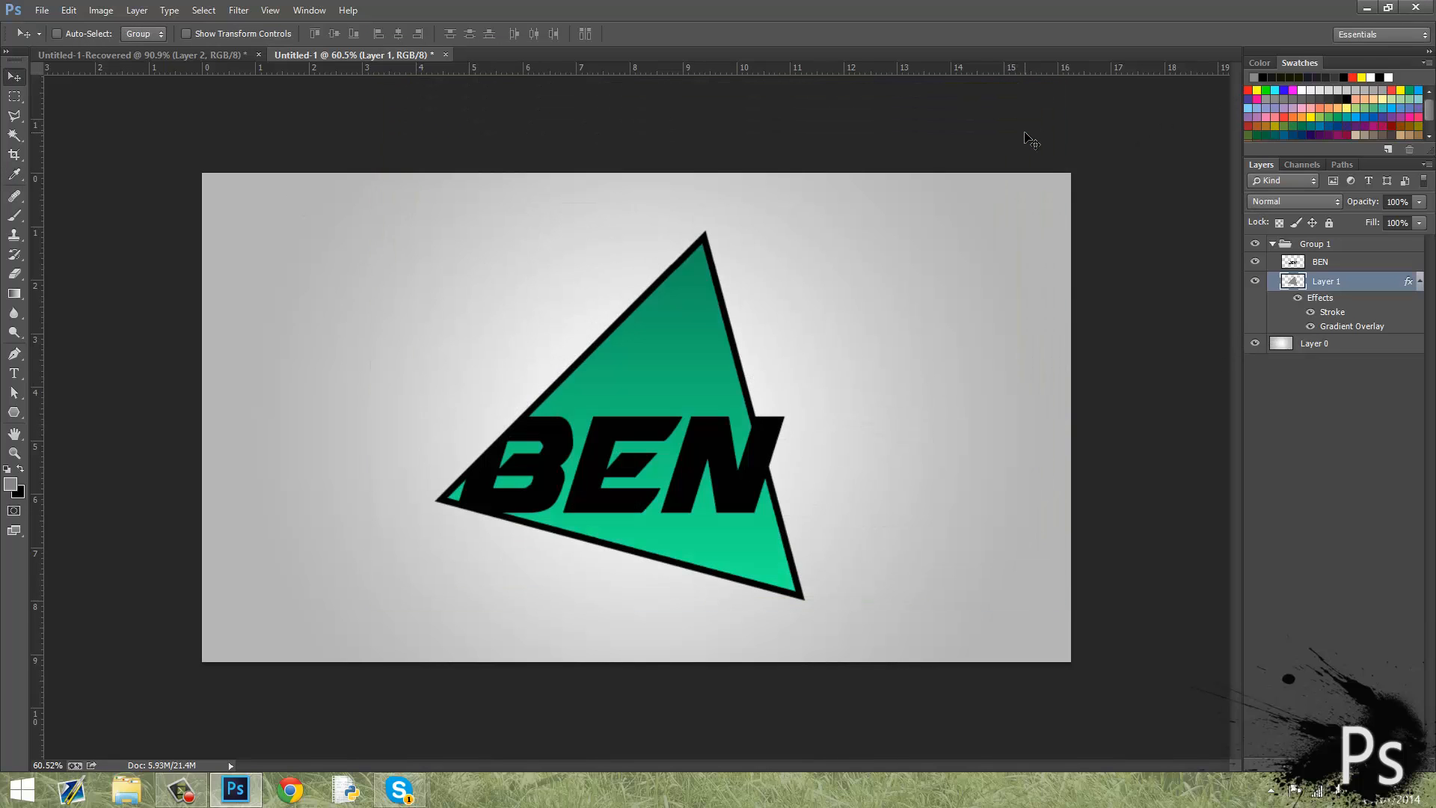
Step: Duplicate the triangle layer, scale the copy to about 76%, and place it inside the original triangle behind the lettering
key(ctrl+j)
drag(613, 356, 842, 479)
key(ctrl+t)
drag(1013, 253, 944, 314)
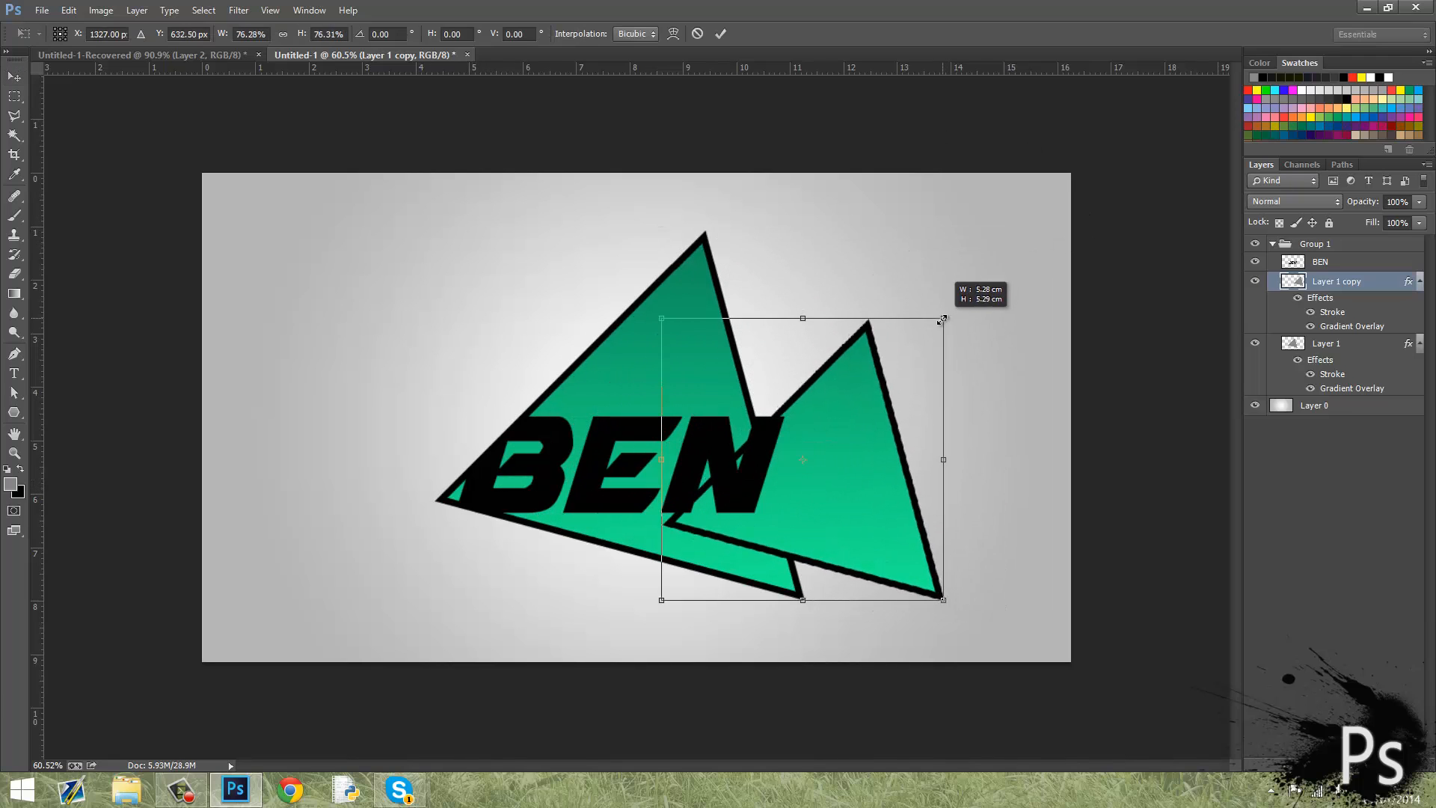
drag(877, 475, 696, 442)
click(720, 34)
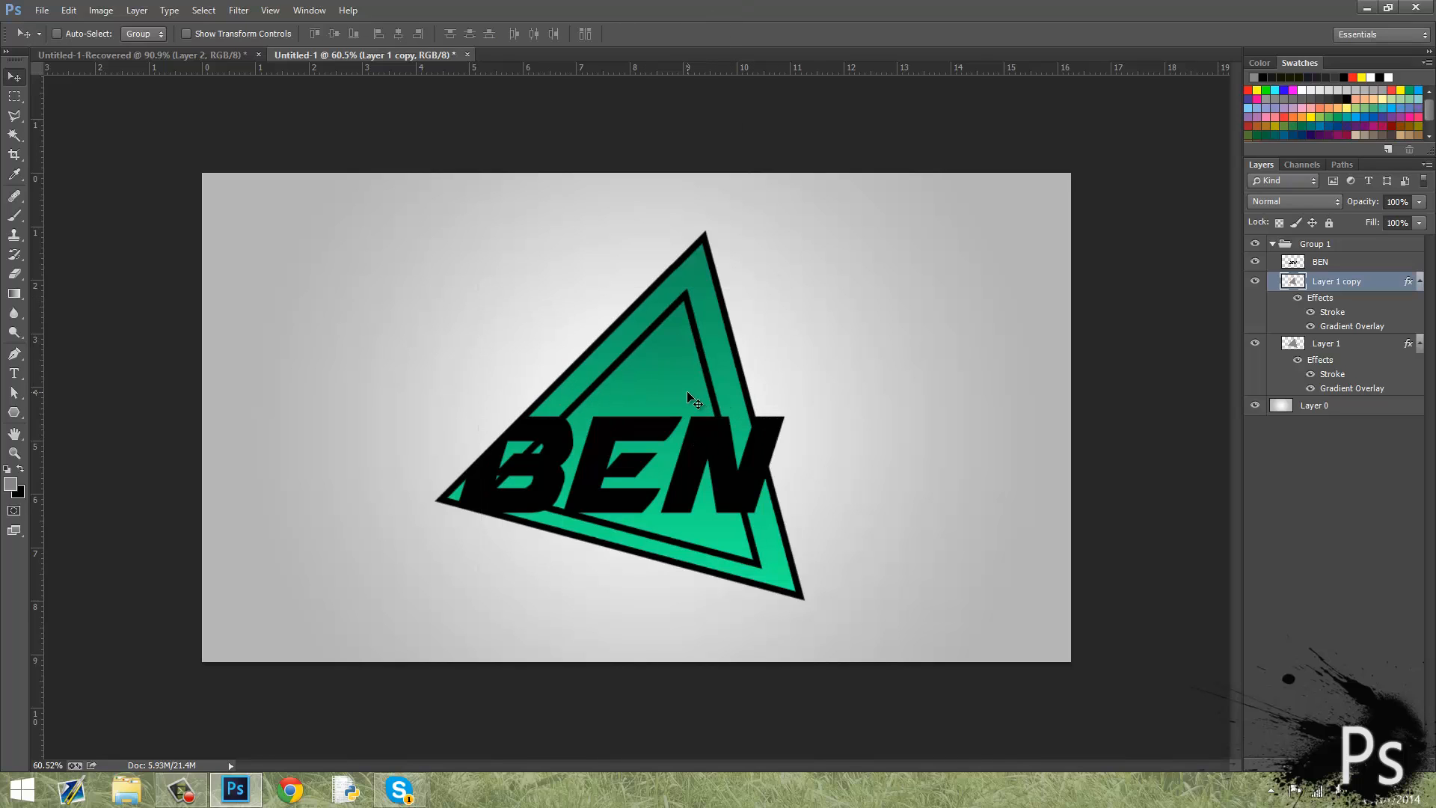
drag(688, 392, 675, 394)
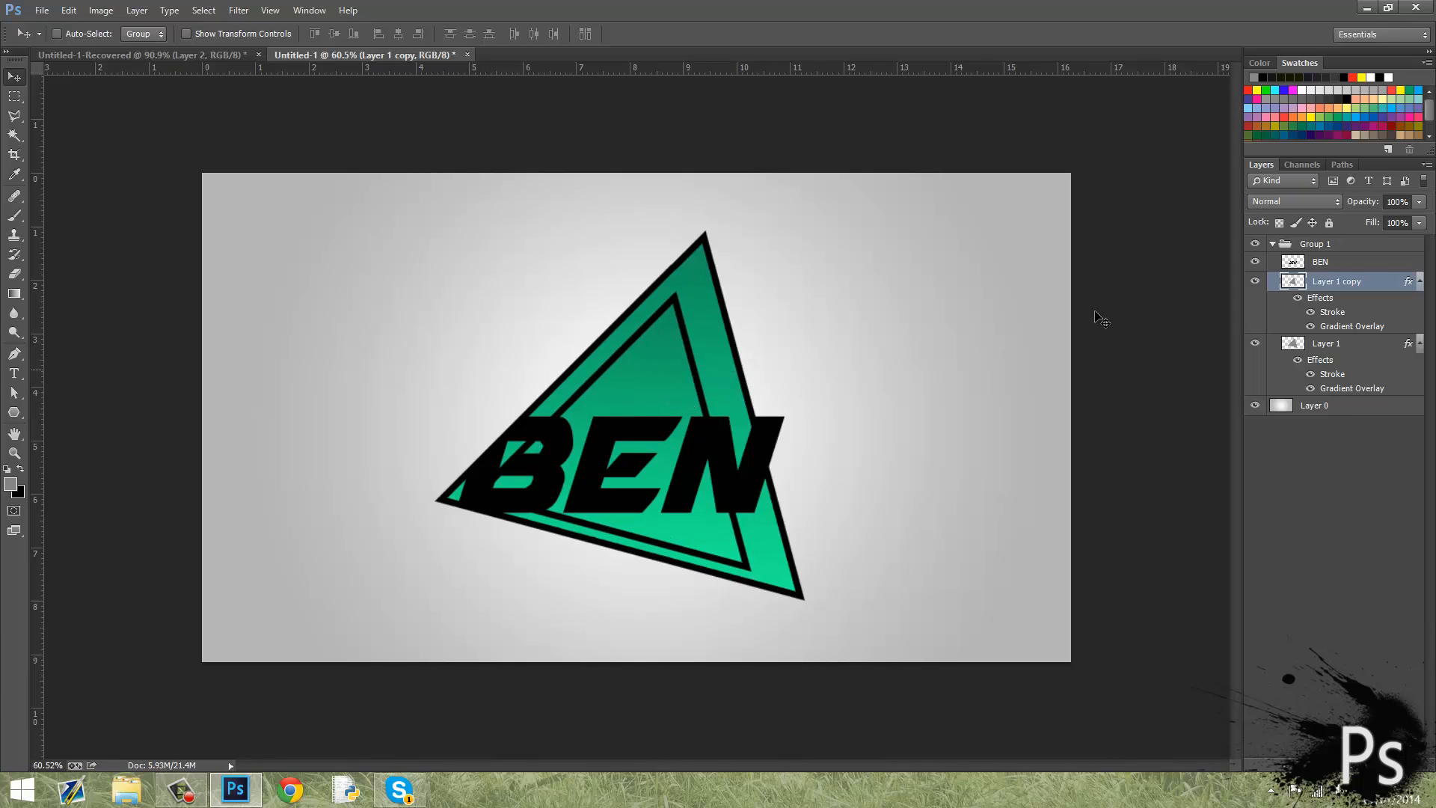
Step: Try the inner triangle copy at 21% opacity, restore it to 100%, and deselect the layer
click(1419, 202)
click(1361, 221)
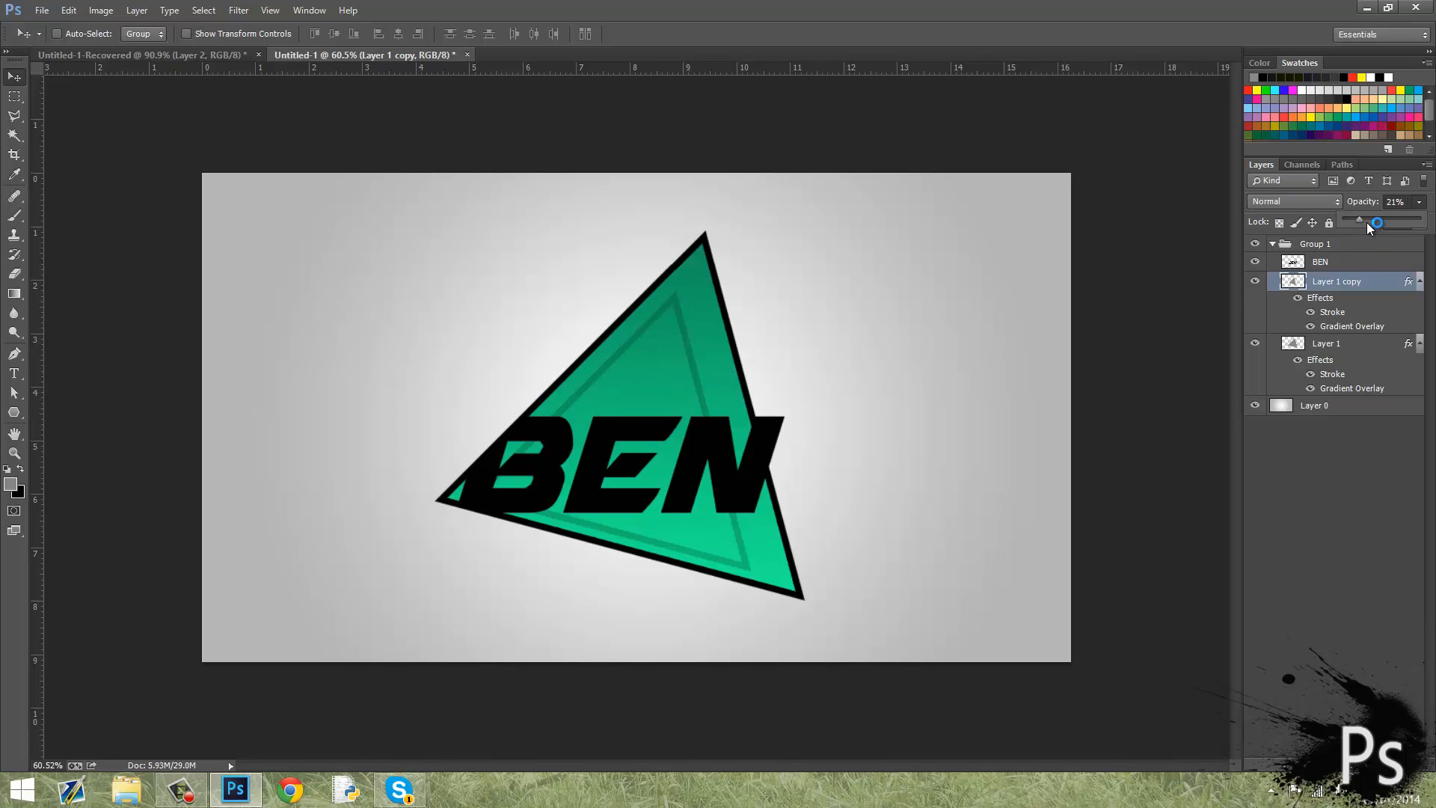
drag(1367, 222, 1421, 220)
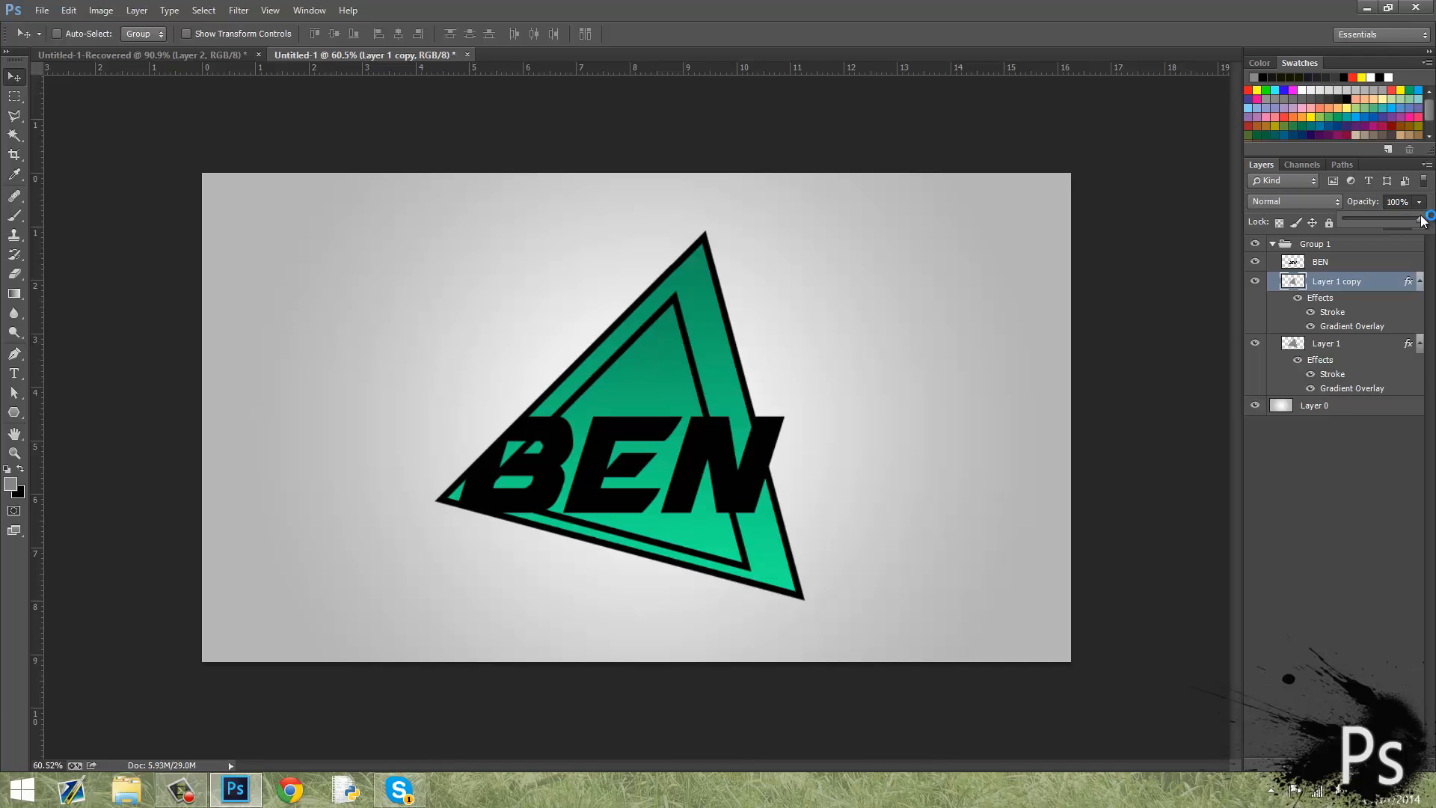
click(1295, 489)
Step: Duplicate the inner triangle, scale the new copy to about 77%, and nest it inside the first copy
scroll(1137, 417, down, 4)
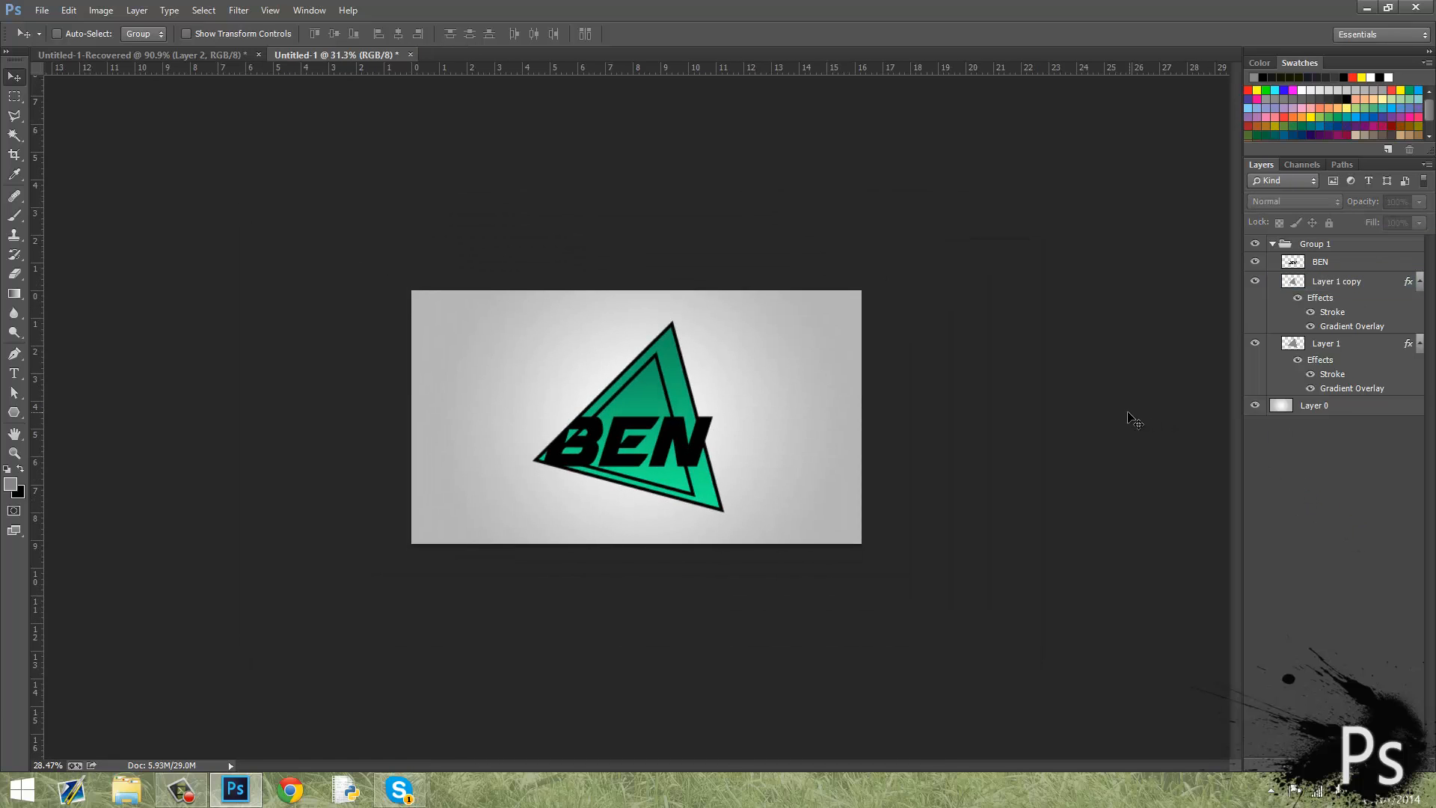
scroll(1163, 382, up, 3)
scroll(1164, 382, up, 1)
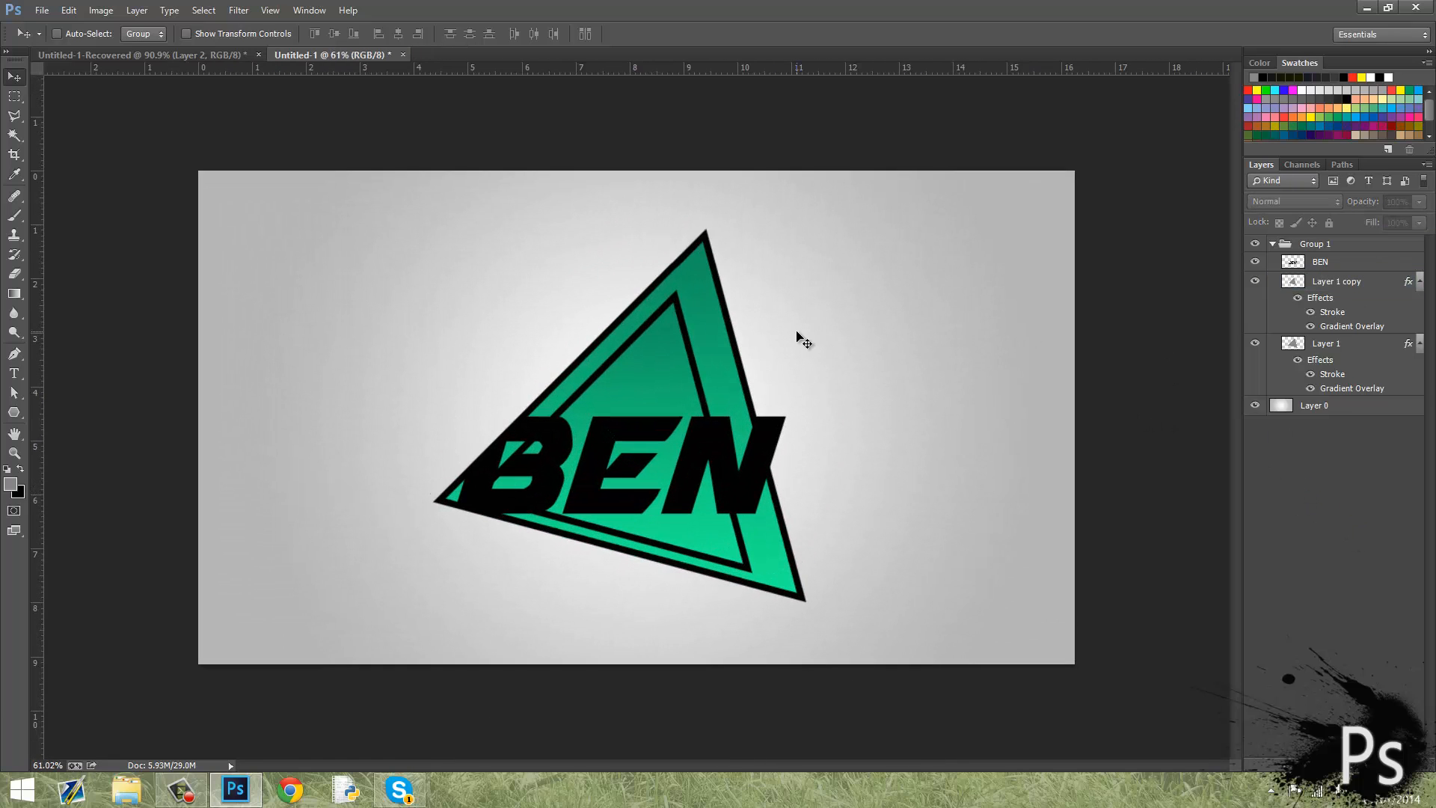
click(1337, 282)
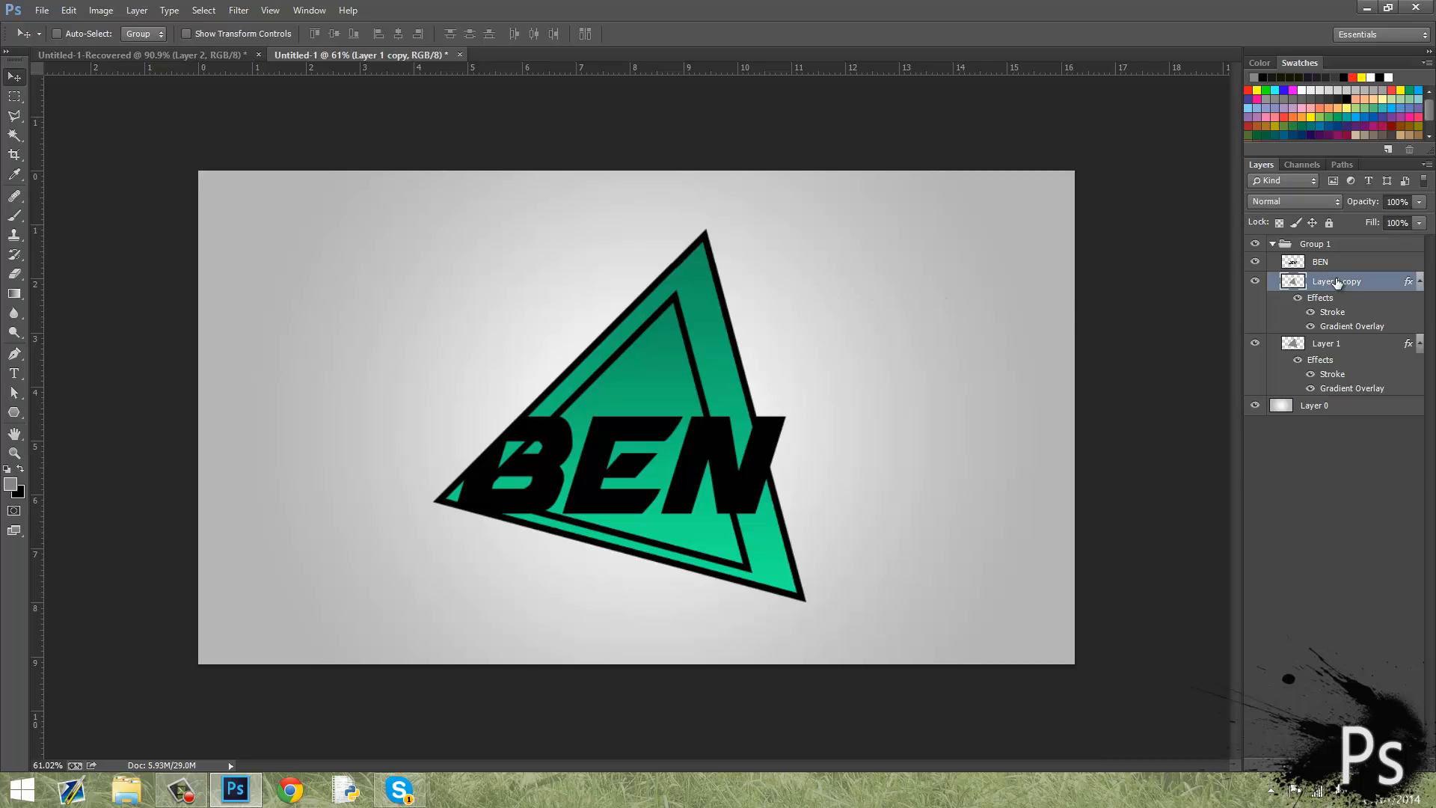
key(ctrl+j)
key(ctrl+t)
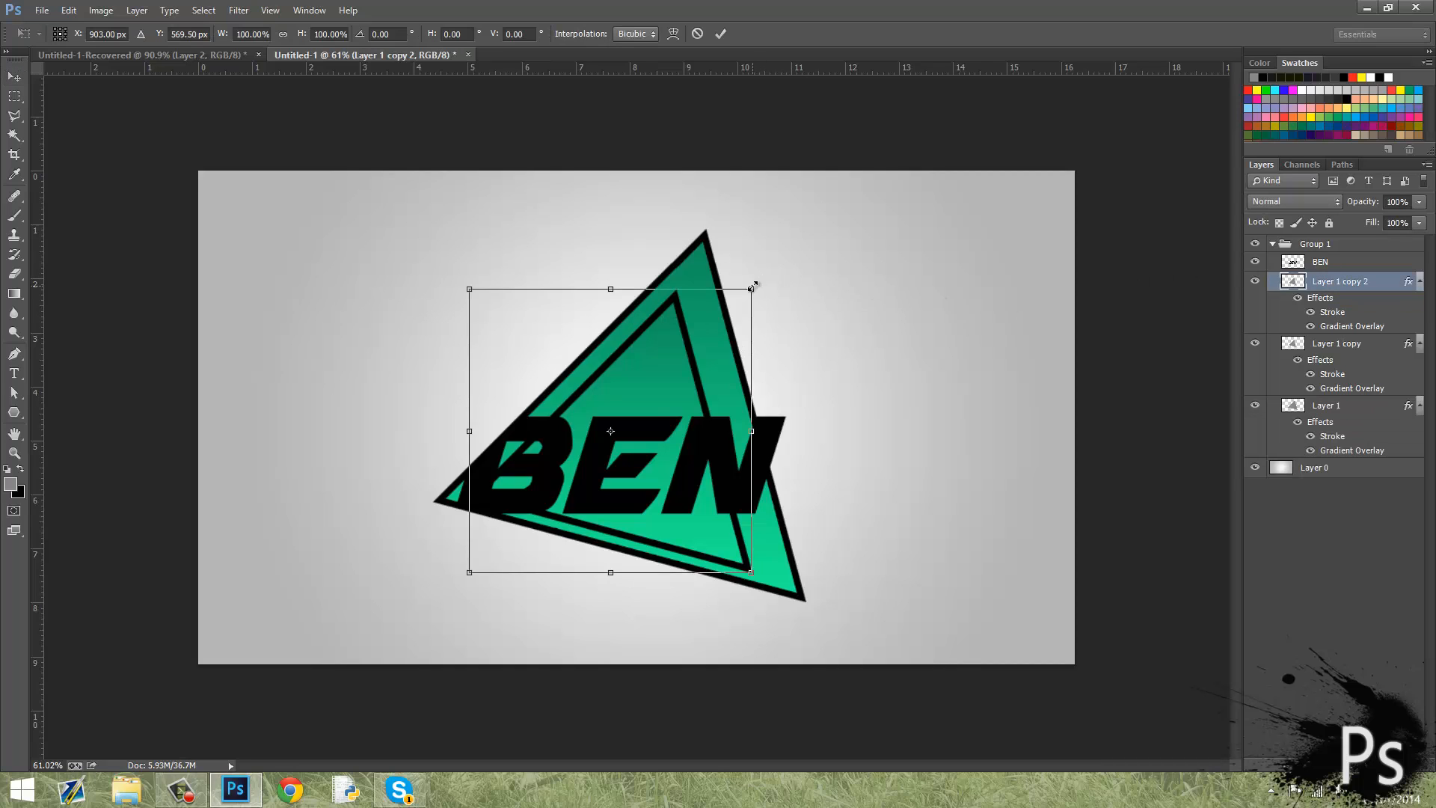
drag(753, 287, 687, 354)
drag(624, 411, 661, 383)
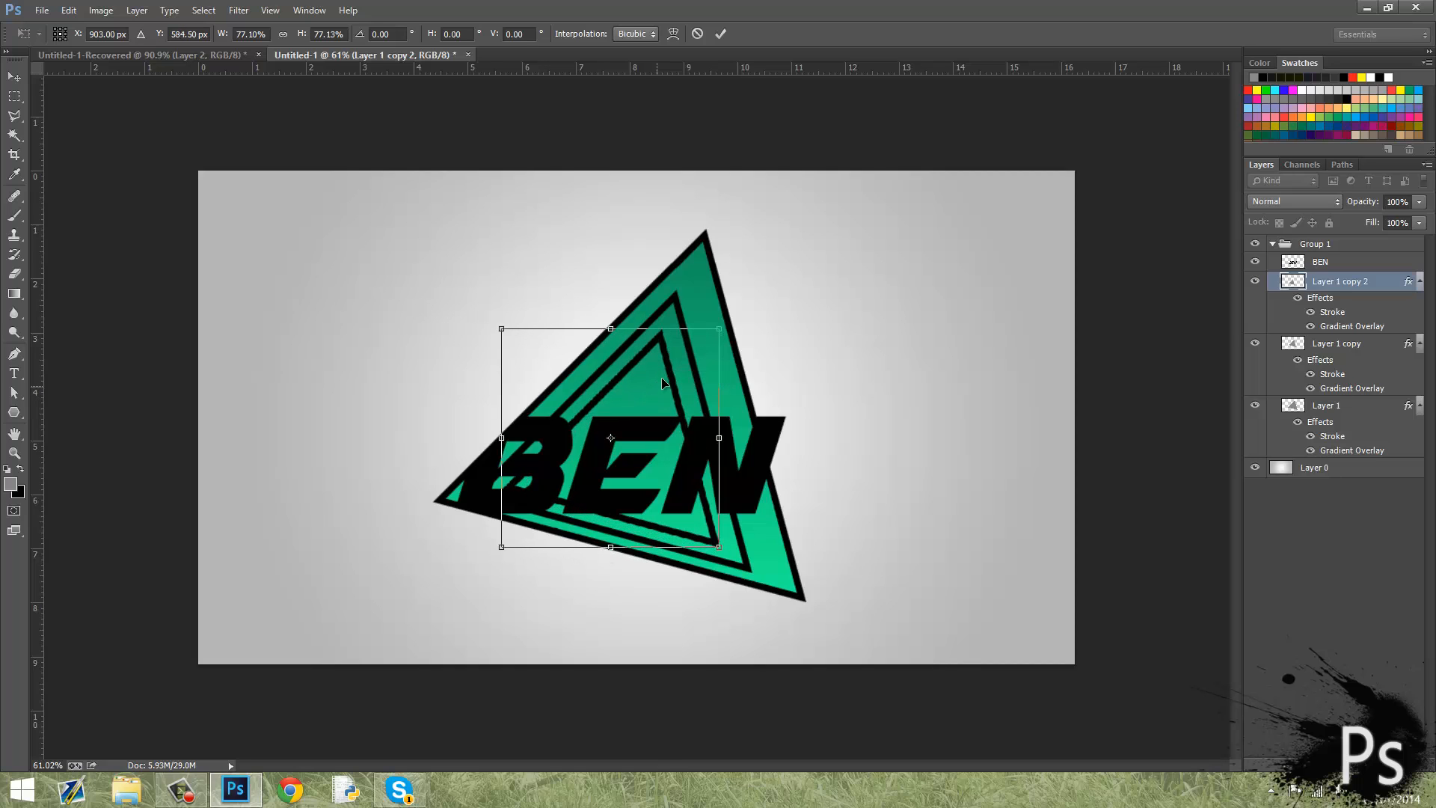
click(716, 33)
Step: Delete both inner triangle copies, keeping only the original triangle with the lettering
scroll(917, 222, down, 5)
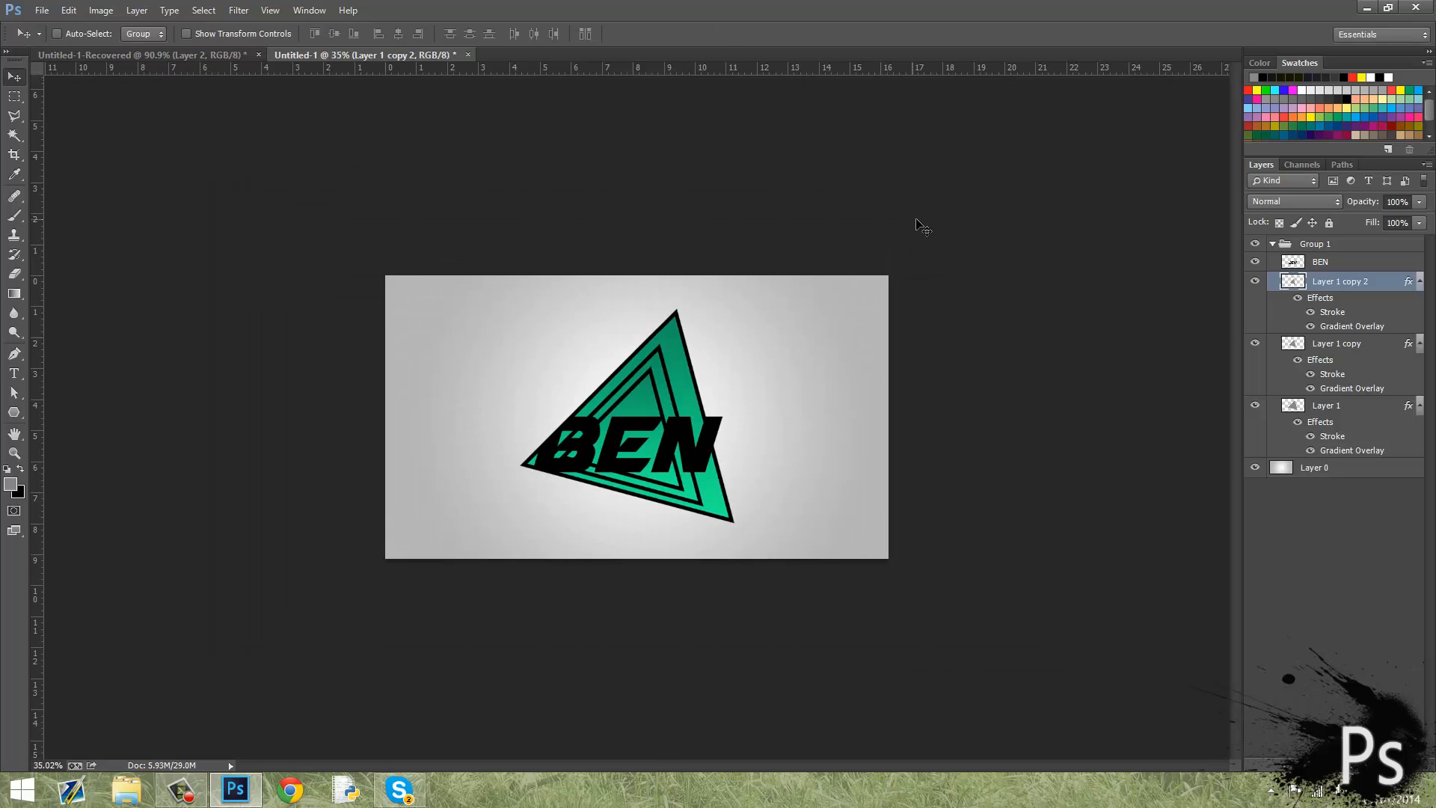
scroll(897, 234, up, 4)
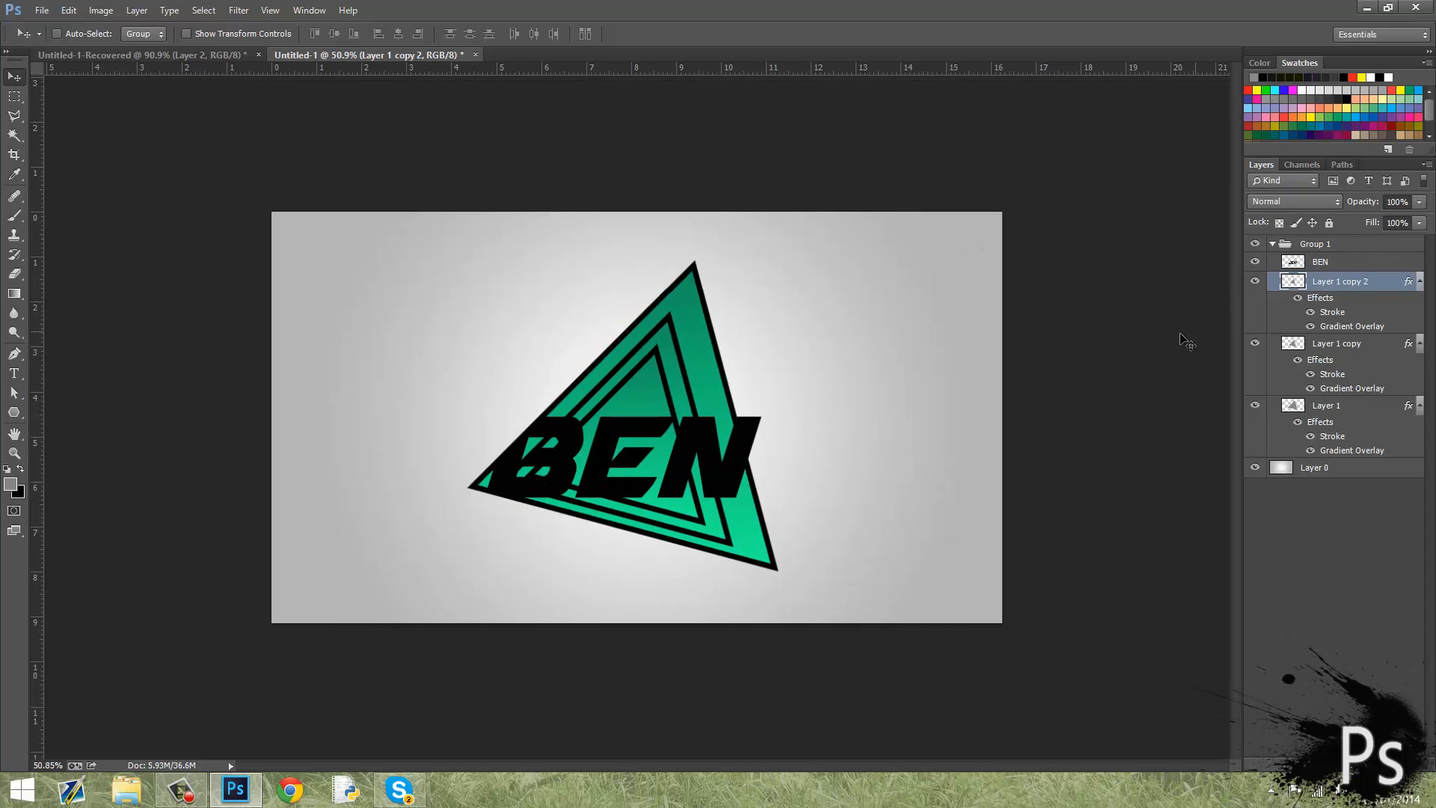
scroll(668, 306, up, 1)
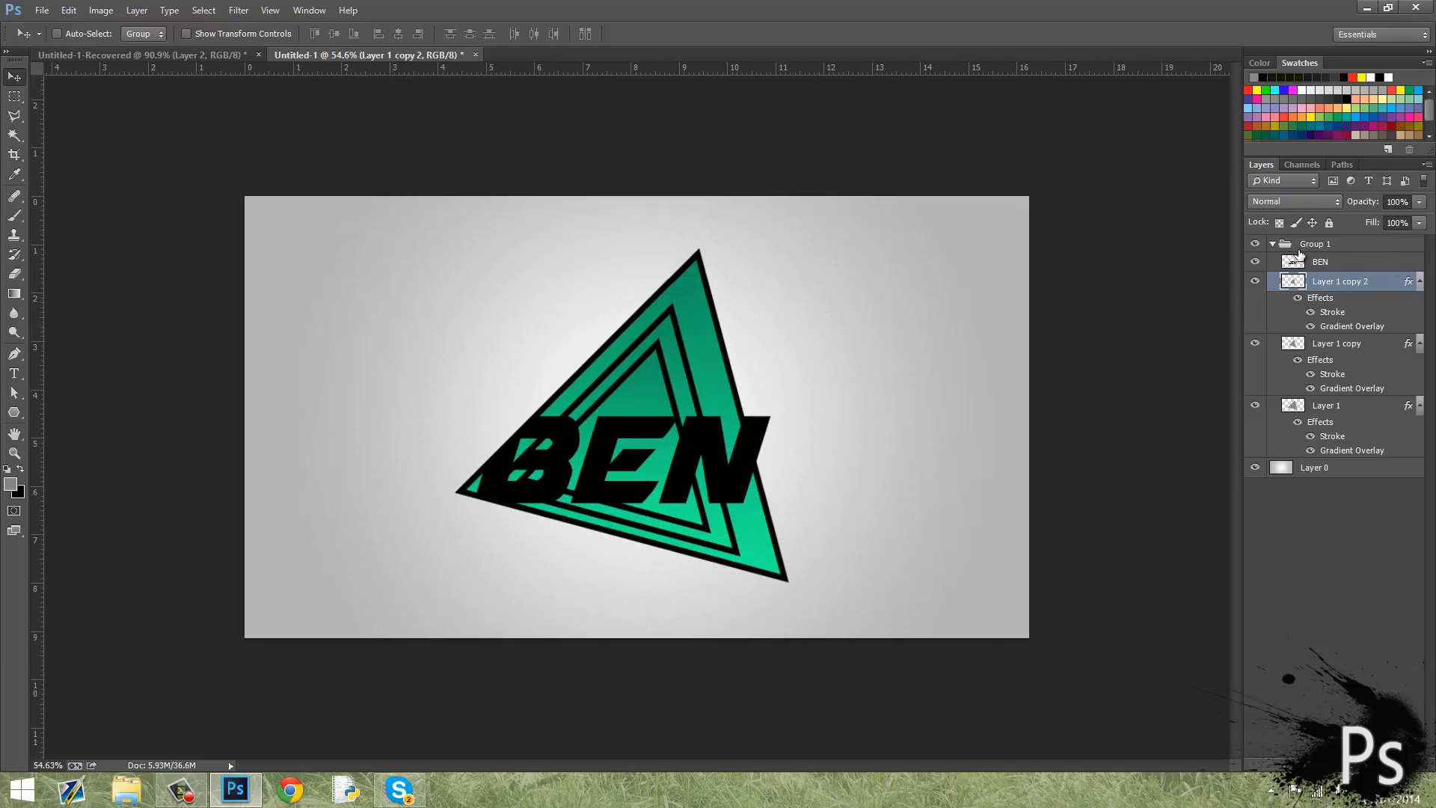
key(Delete)
key(Delete)
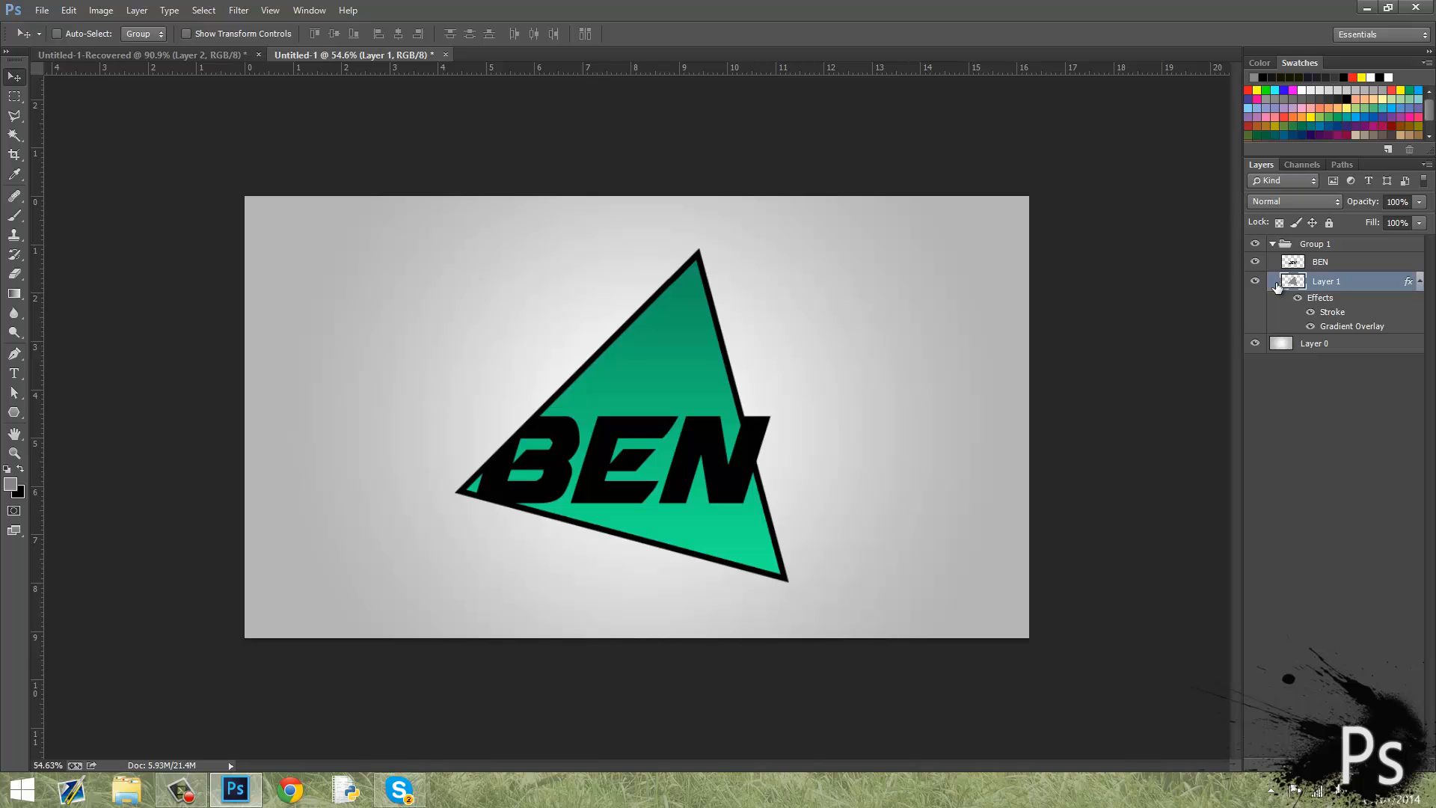